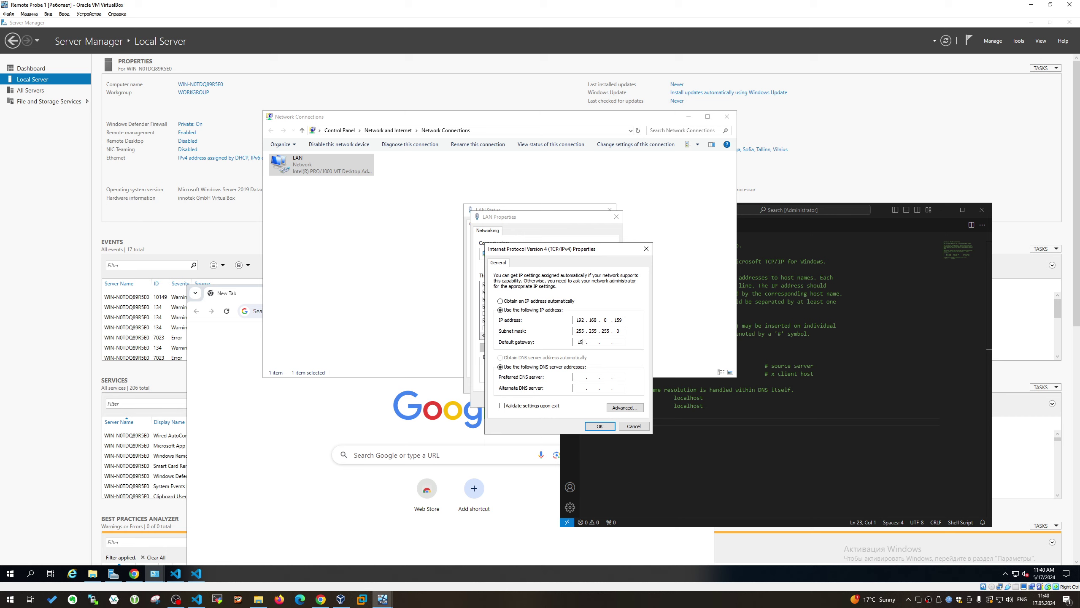
Fill in the preferred DNS server, enable Validate settings on exit, and save the IPv4 settings
key(Tab)
key(Tab)
text(1)
click(558, 406)
click(599, 425)
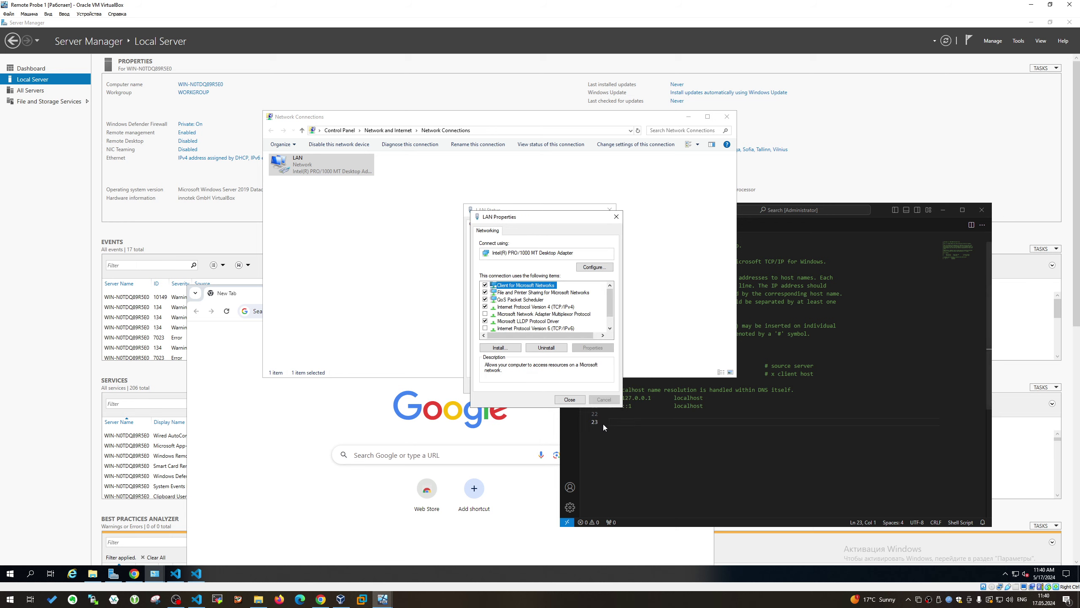
Close the LAN properties, the Network Connections window and the diagnostics result
click(570, 400)
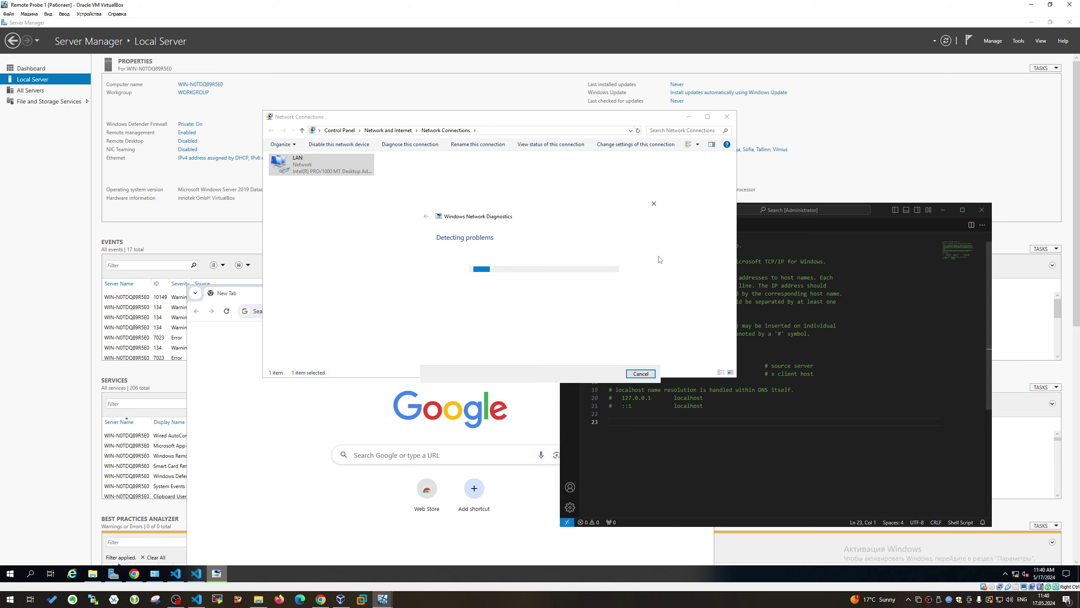
click(727, 116)
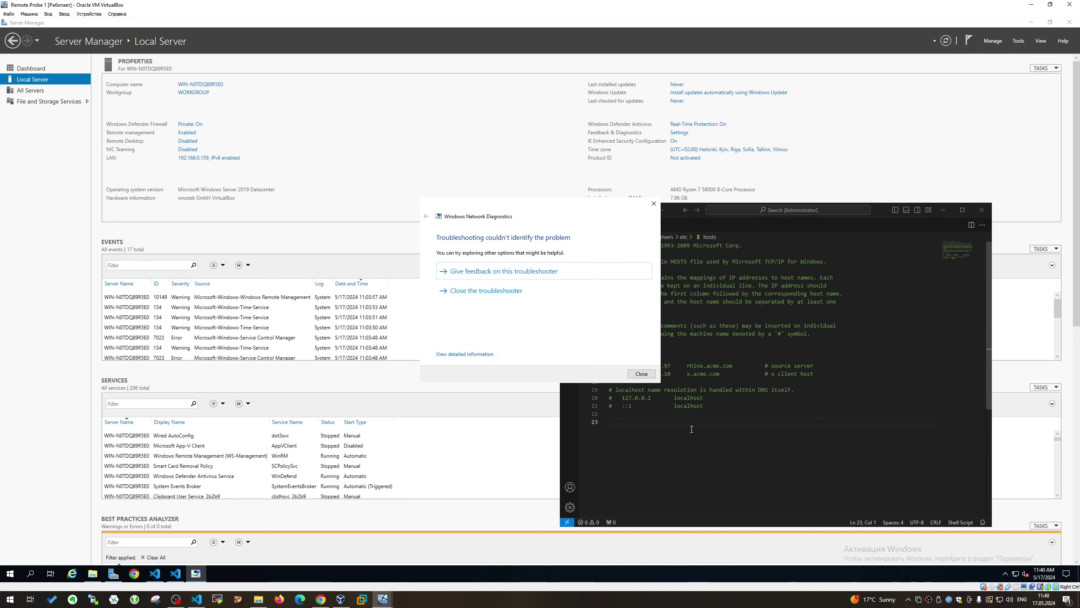
click(641, 374)
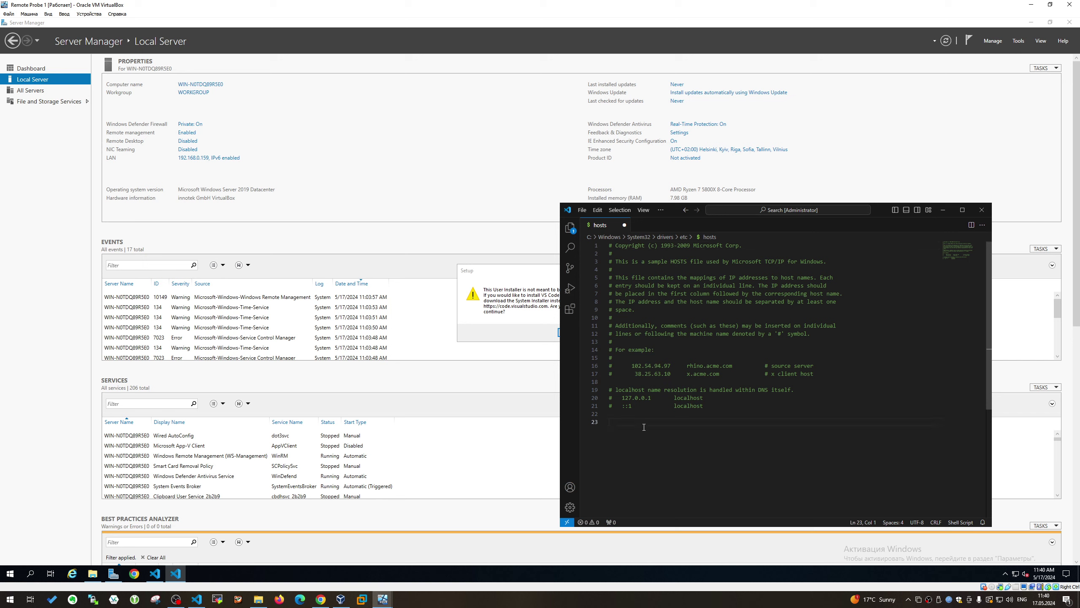
Copy the PRTG block (heading through prtgc1) from the host's hosts file and paste it above 192.168.0.159
text(192.168.0.159)
key(alt+Tab)
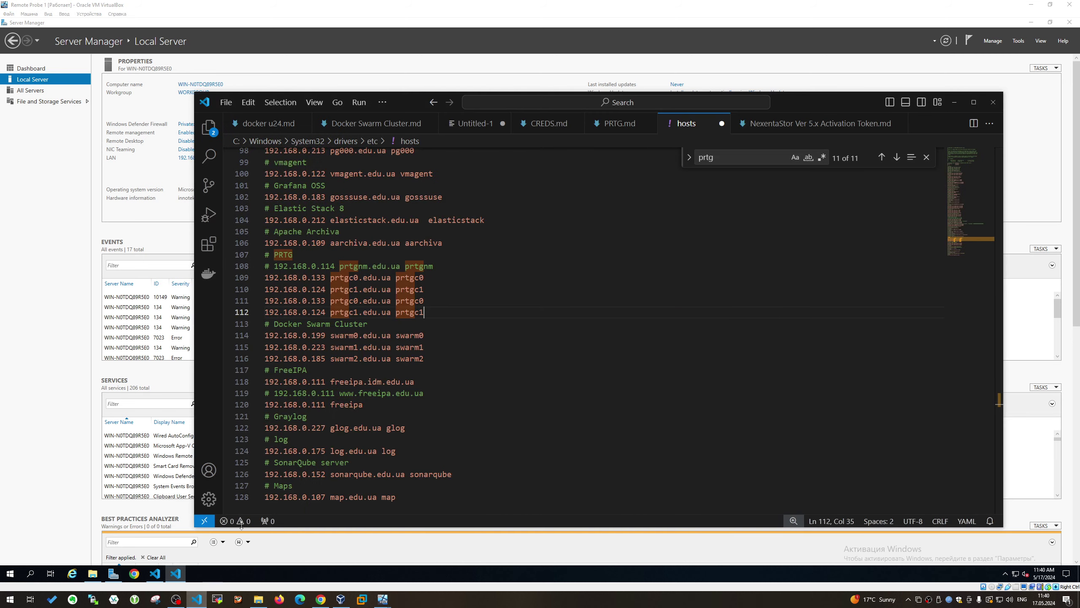
drag(452, 304, 244, 272)
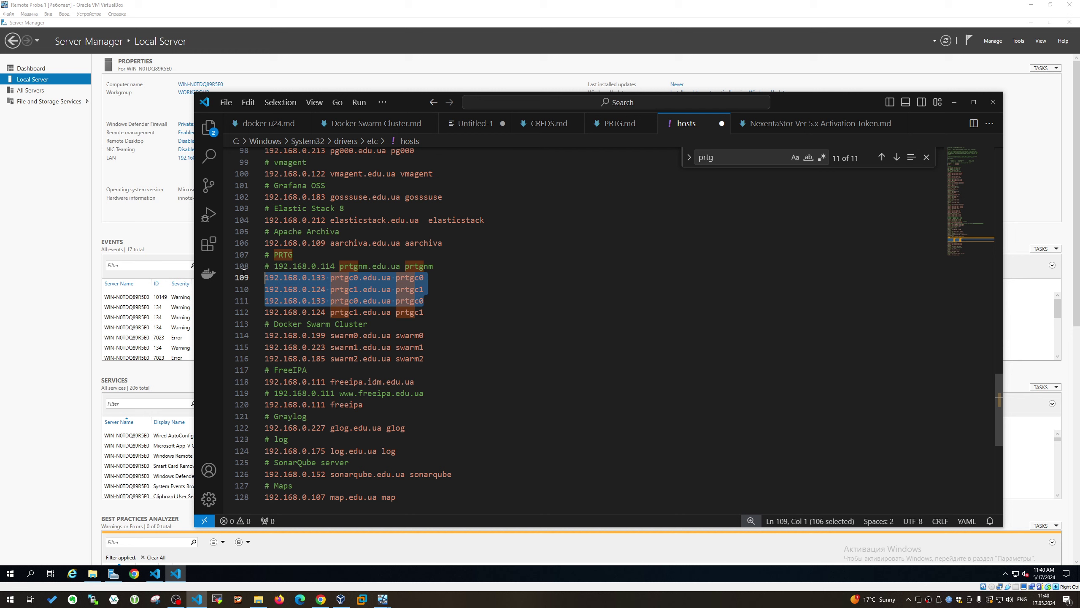
drag(425, 290, 264, 255)
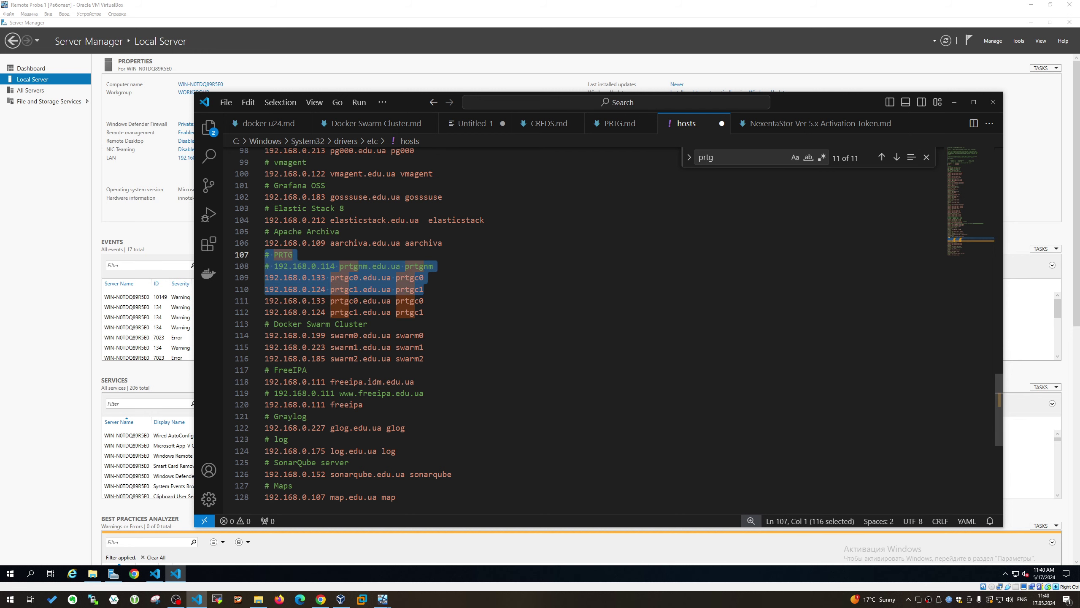
key(alt+Tab)
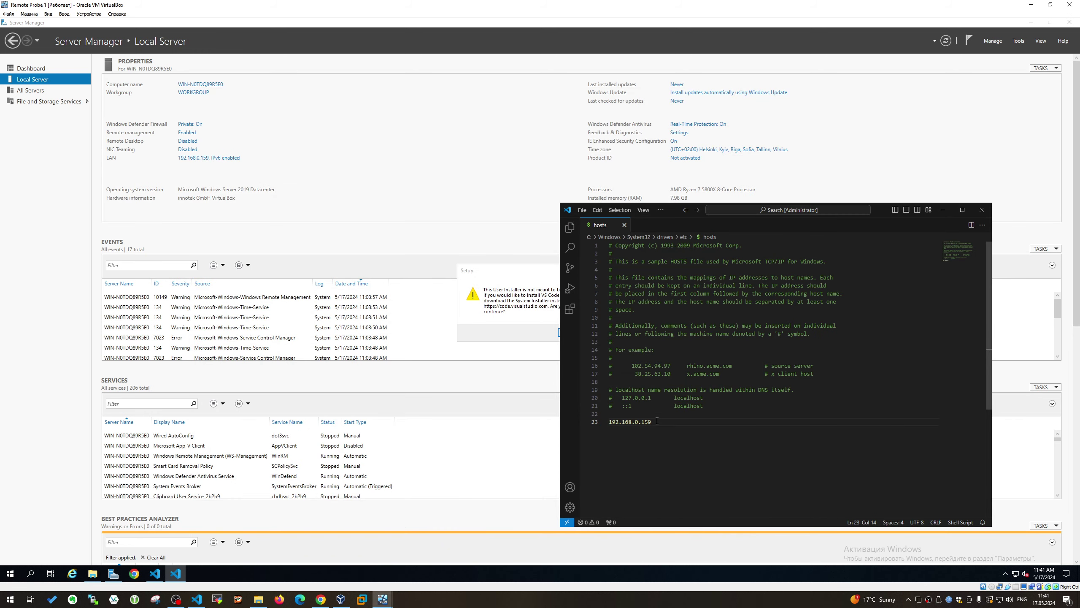
key(Home)
key(Return)
key(Up)
text(# PRTG # 192.168.0.114 prtgnm.edu.ua prtgnm 192.168.0.133 prtgc0.edu.ua prtgc0 192.168.0.124 prtgc1.edu.ua prtgc1)
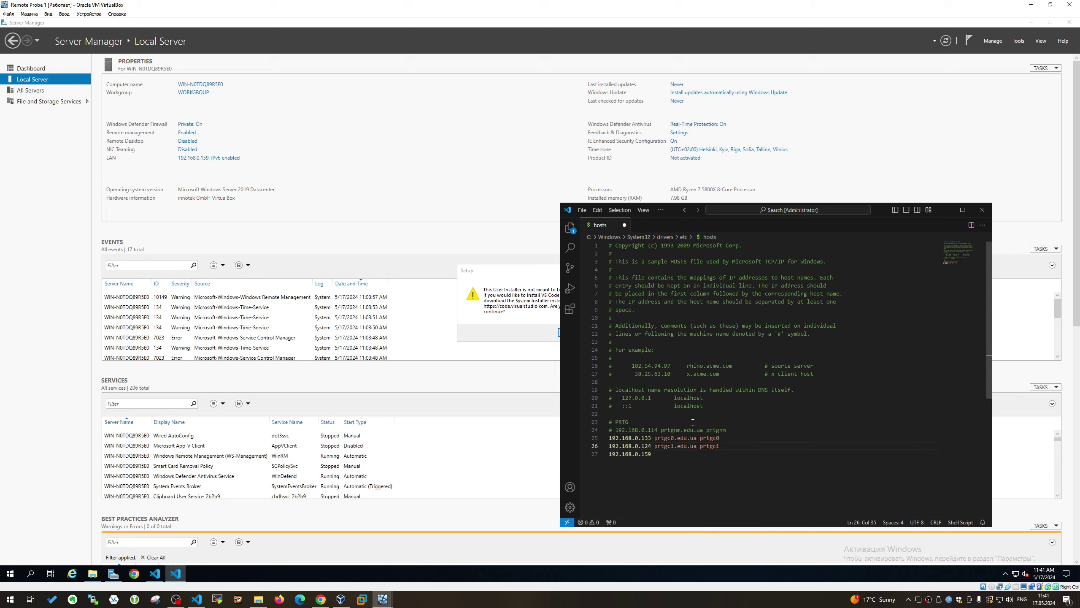
Dismiss the VS Code installer's administrator warning, cancel setup, and return to Server Manager
click(536, 338)
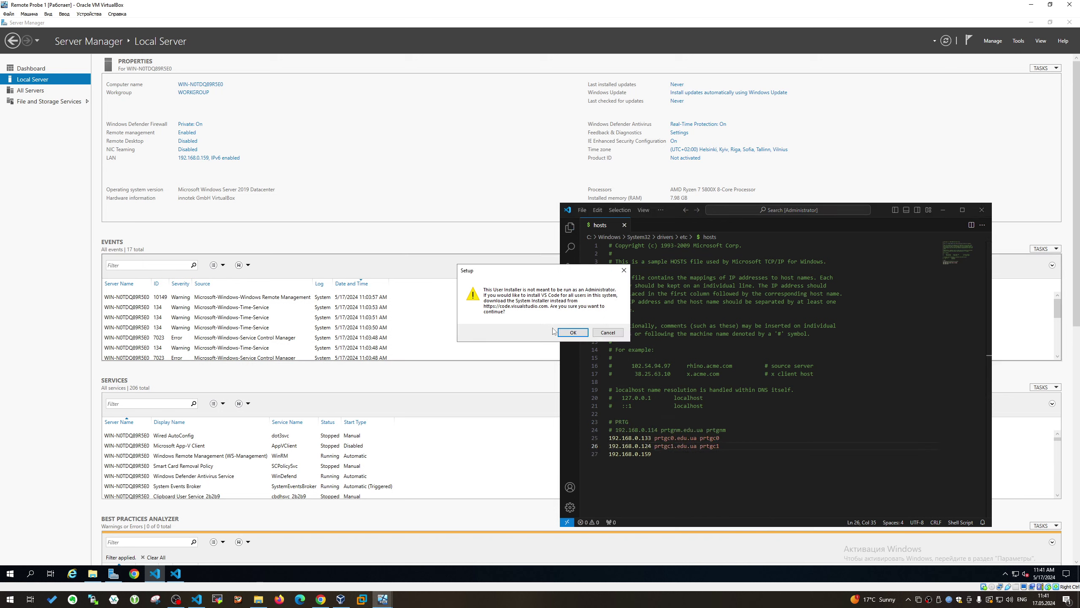
click(573, 333)
click(573, 334)
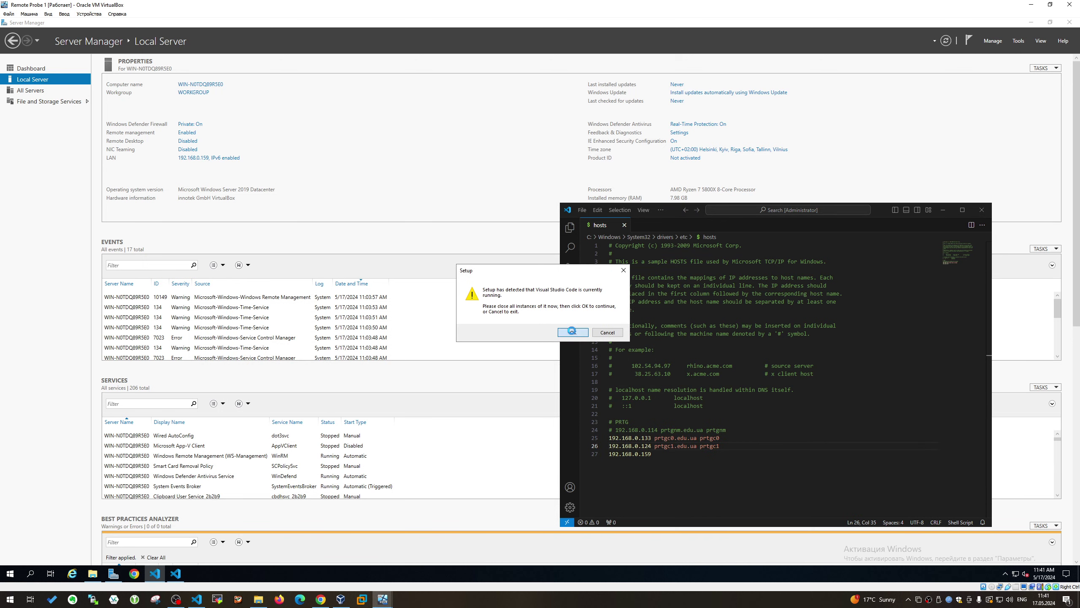
click(575, 334)
click(580, 334)
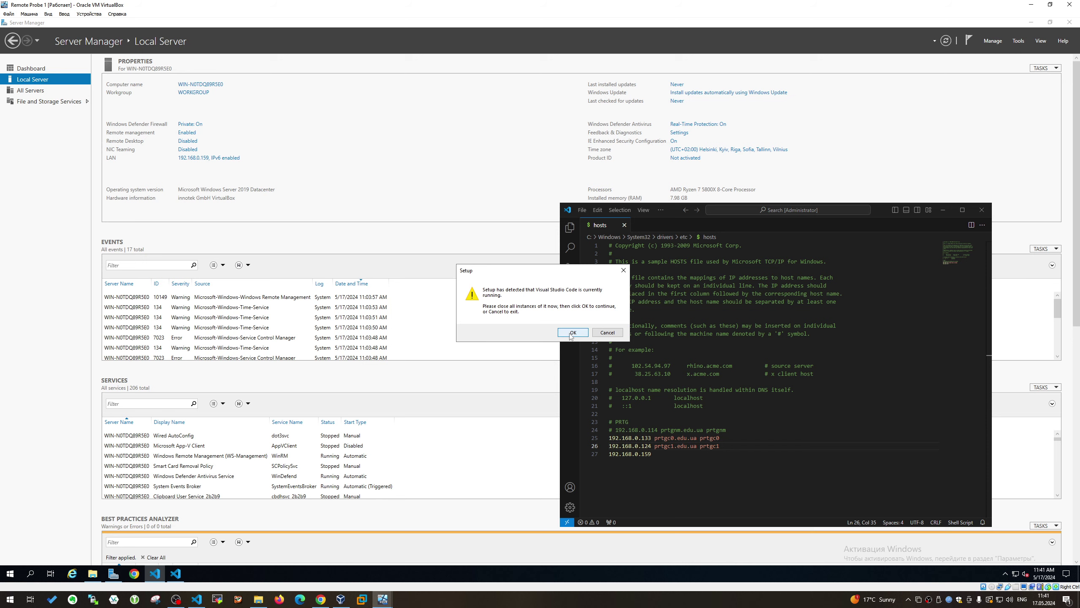
click(608, 332)
click(735, 483)
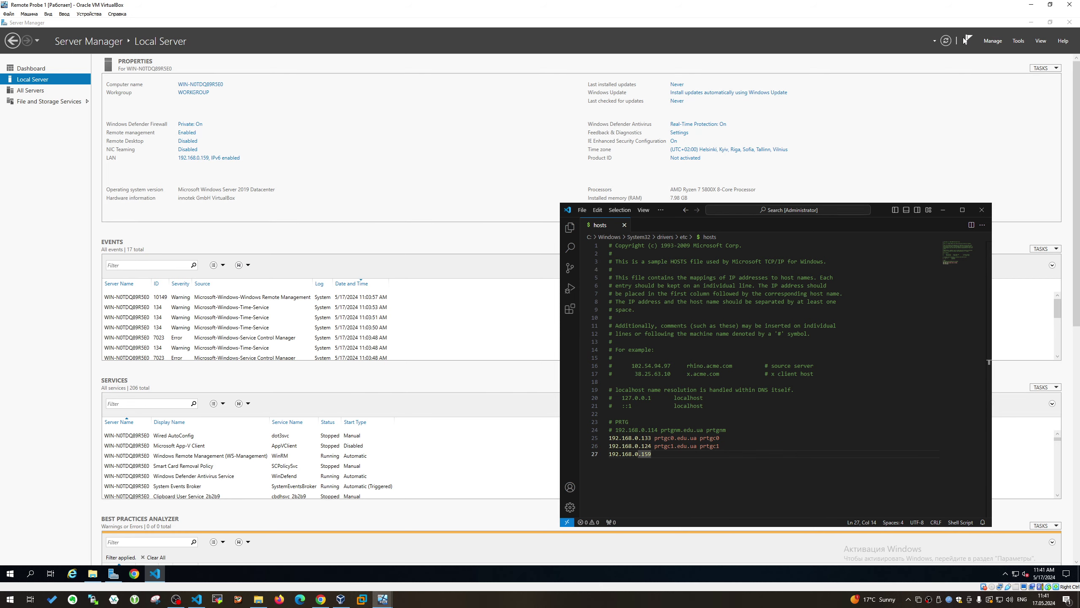
click(945, 42)
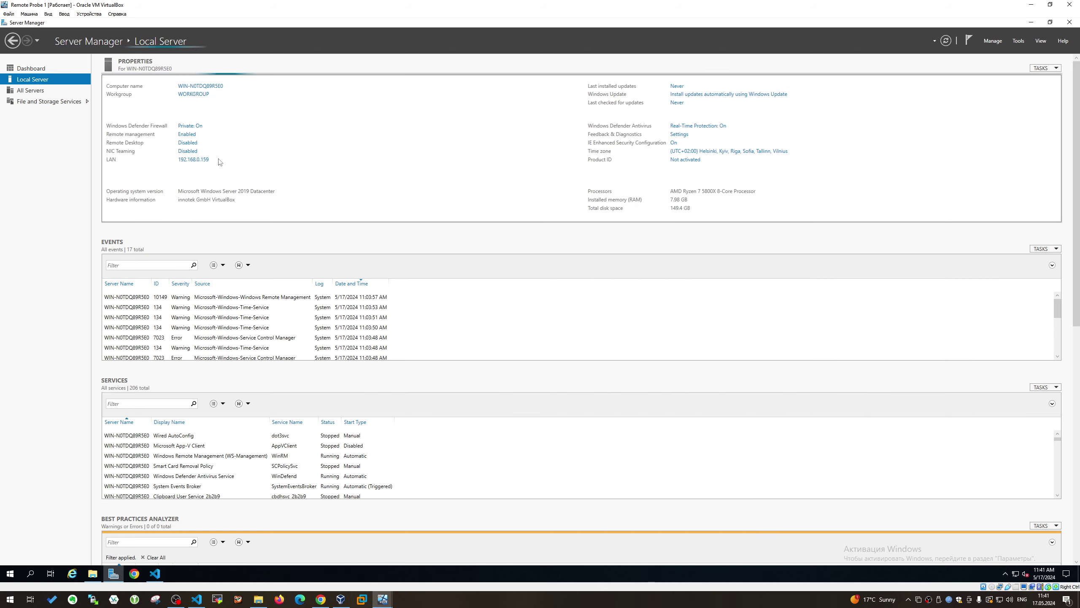
Set the computer's primary DNS suffix to edu.ua
click(195, 124)
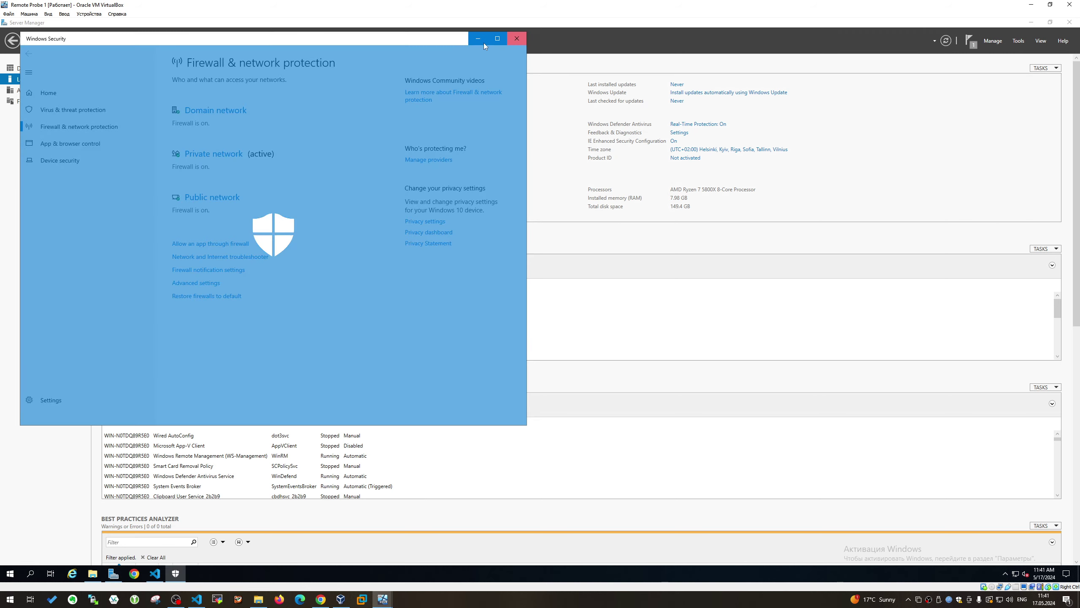
click(478, 38)
click(213, 85)
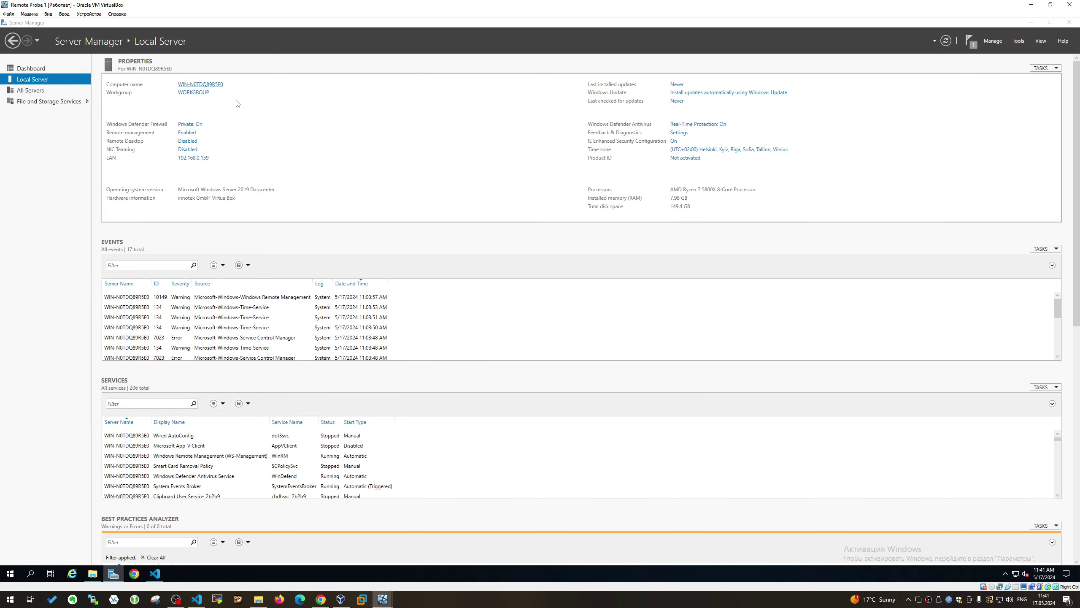
click(202, 175)
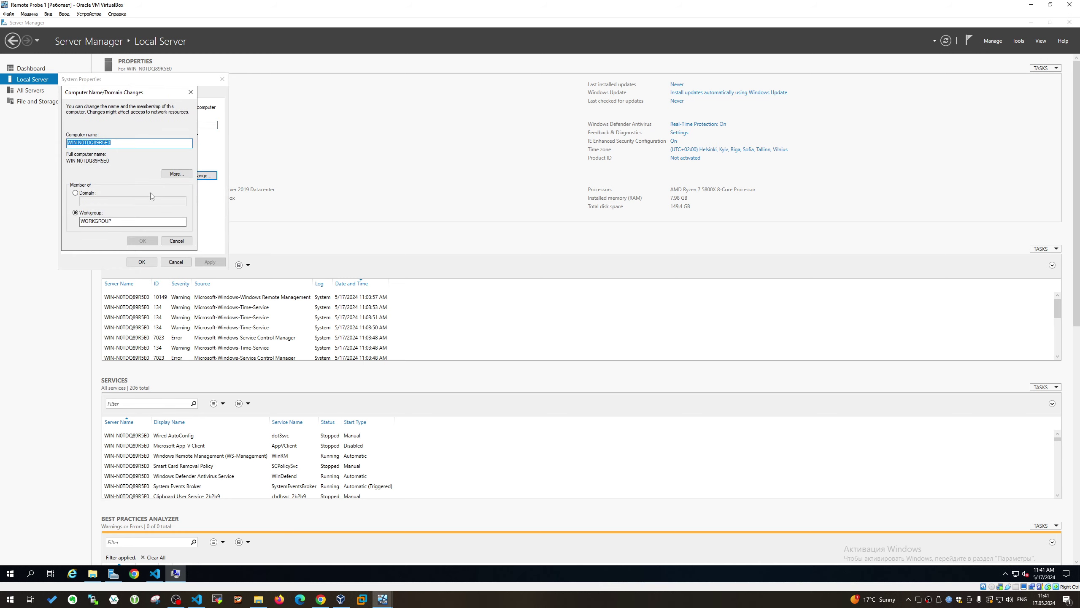
click(179, 174)
text(E)
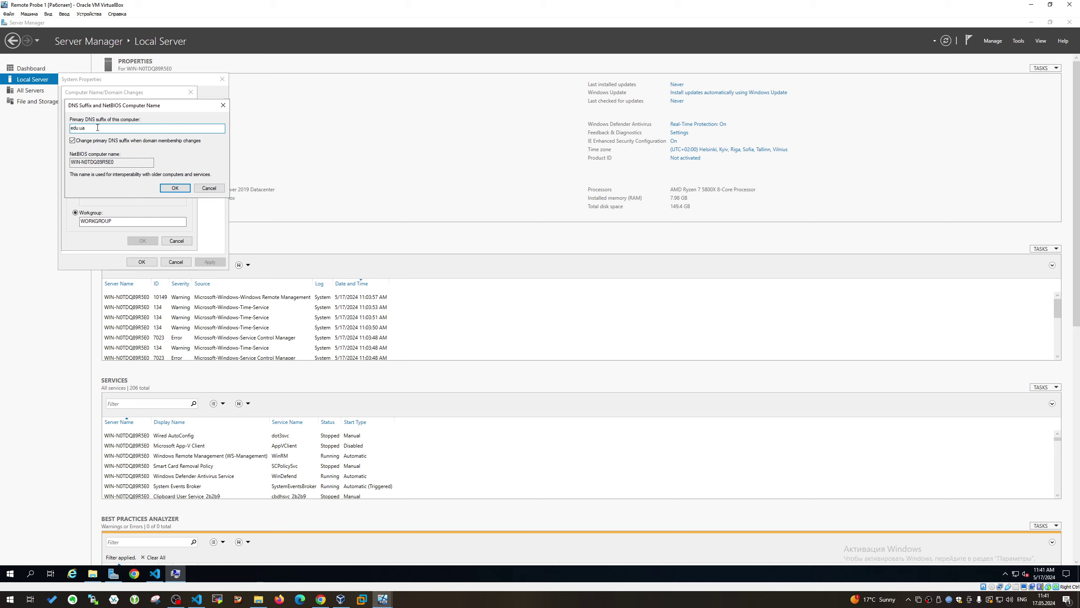
click(175, 188)
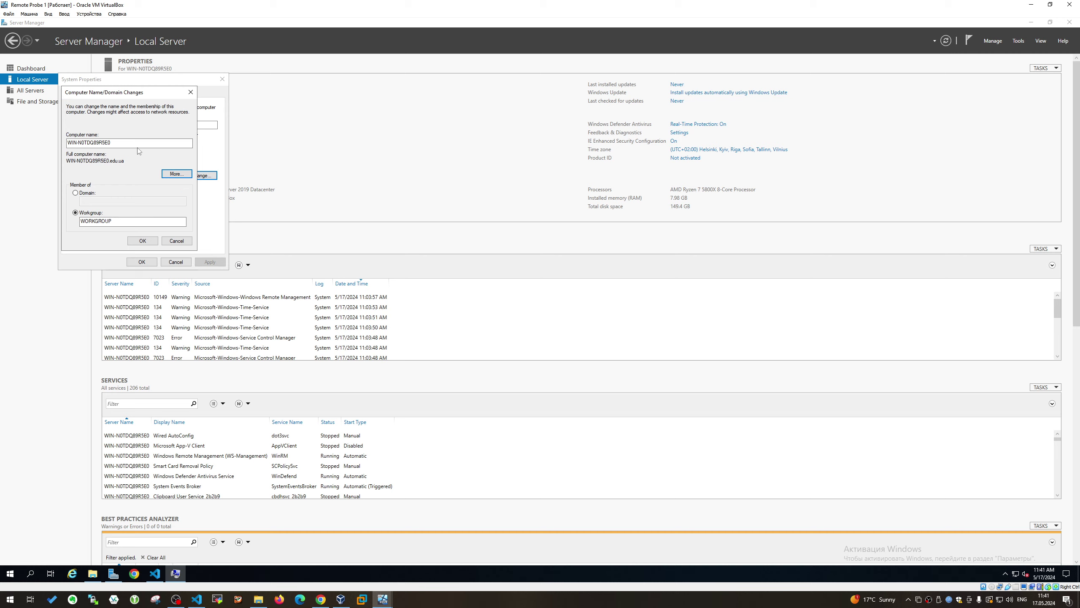
Name the computer prtgrp1 and add prtgrp1.edu.ua and prtgrp1 after 192.168.0.159 in the hosts file
text(prtgrp1)
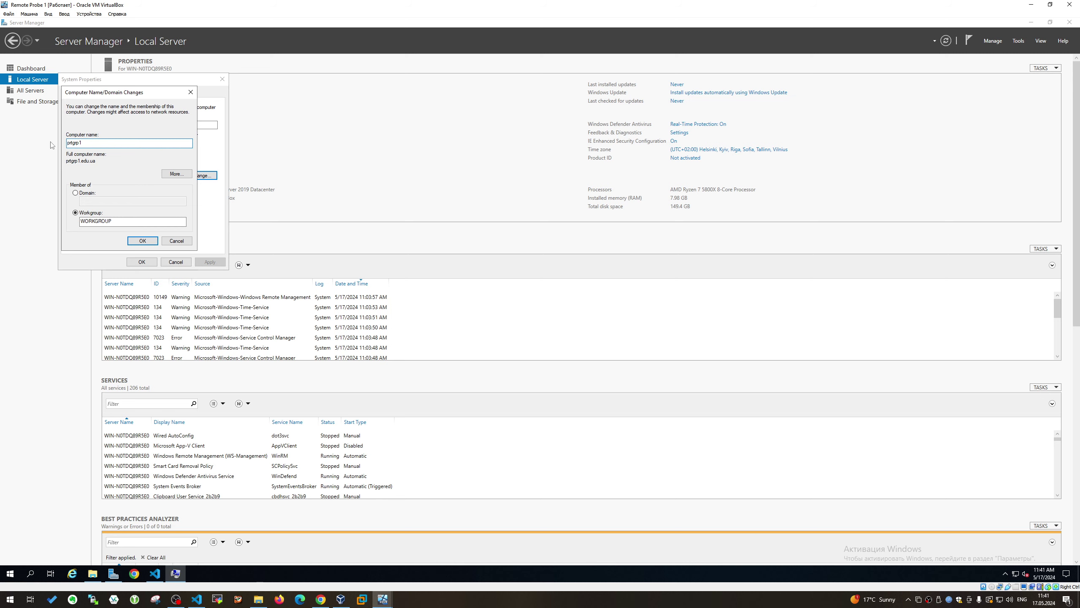
double_click(80, 160)
key(ctrl+c)
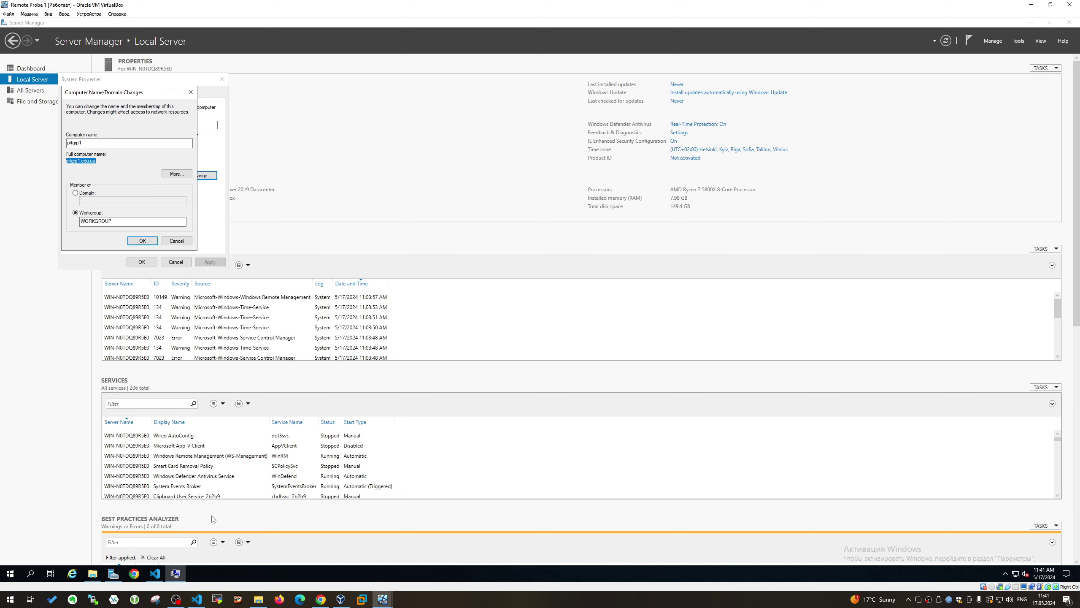
click(155, 574)
click(749, 470)
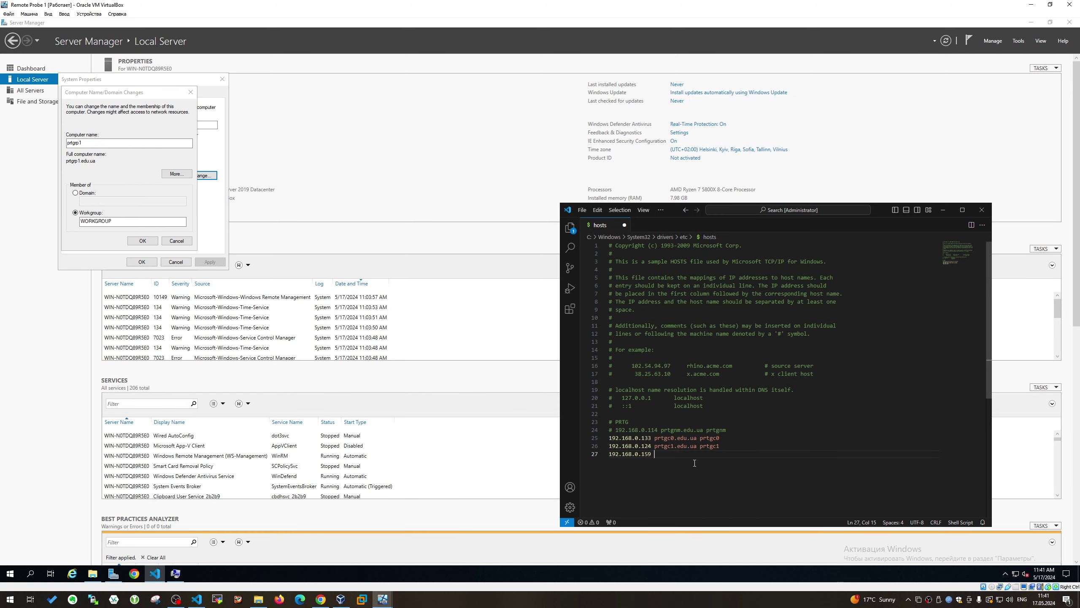
key(ctrl+v)
key(ctrl+v)
key(Left)
key(BackSpace)
key(BackSpace)
key(BackSpace)
key(BackSpace)
key(BackSpace)
Apply the prtgrp1 name, close System Properties, and restart the machine now
click(144, 242)
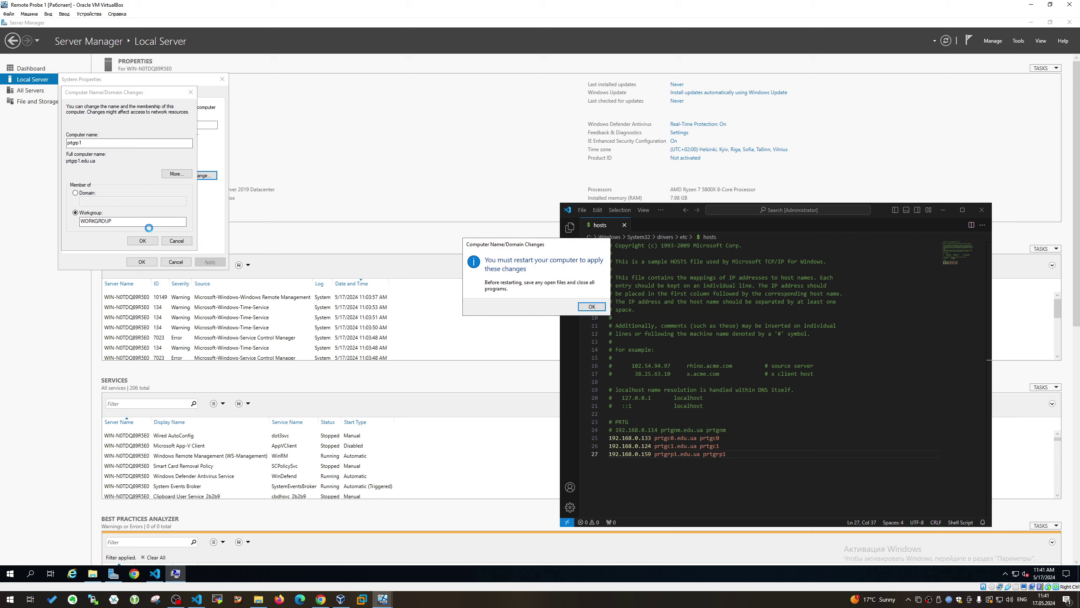
key(Return)
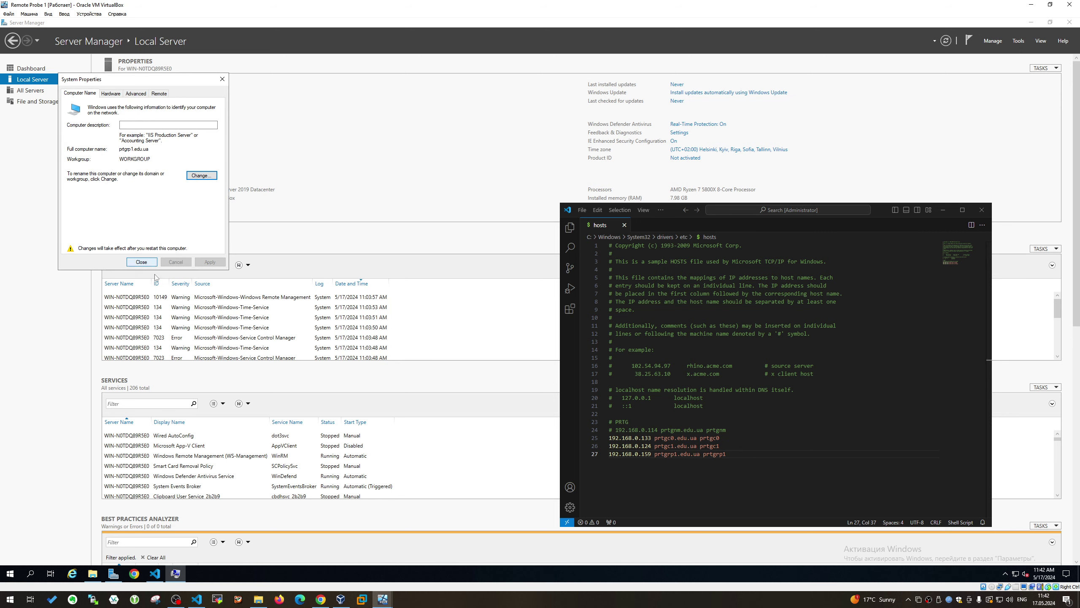
right_click(188, 574)
right_click(177, 576)
click(165, 579)
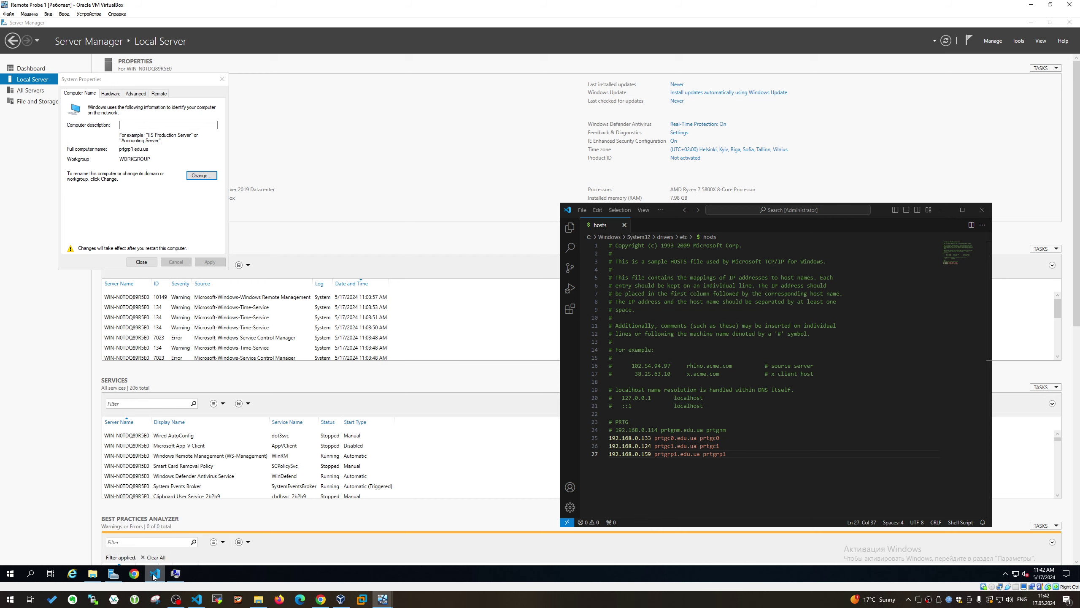
click(145, 560)
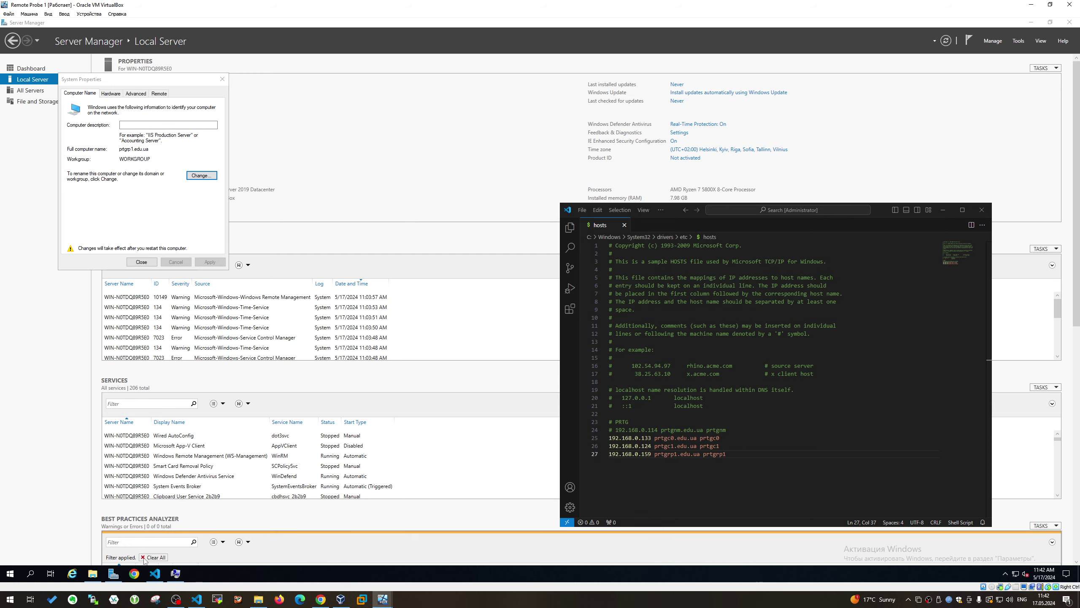
click(142, 261)
click(535, 304)
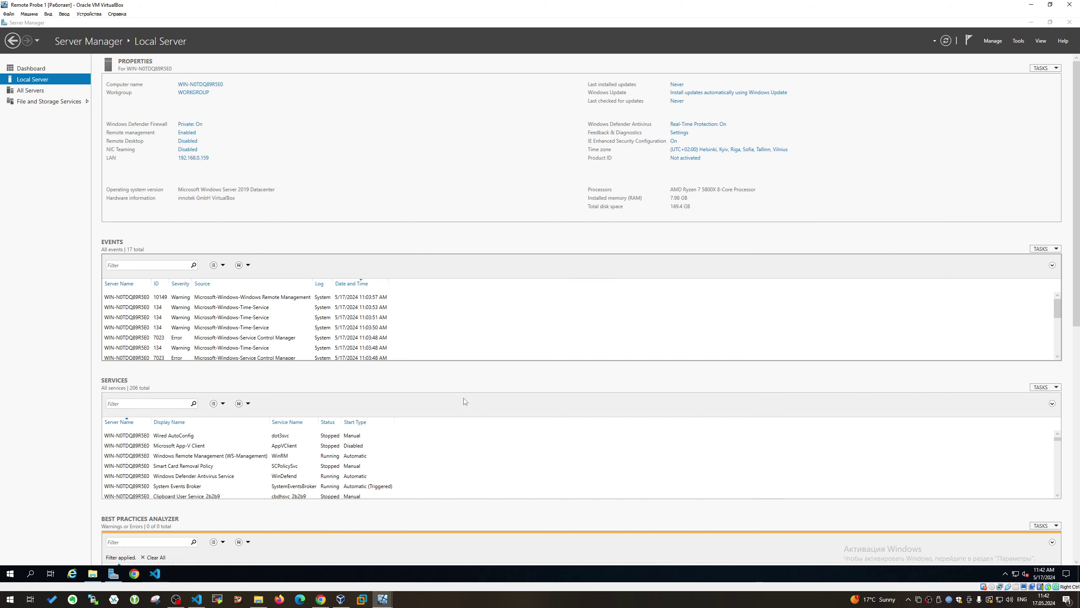
On Remote Probe 0, set the time zone to UTC+02:00 Helsinki, Kyiv, Riga, Sofia, Tallinn, Vilnius
mouse_move(399, 594)
click(383, 561)
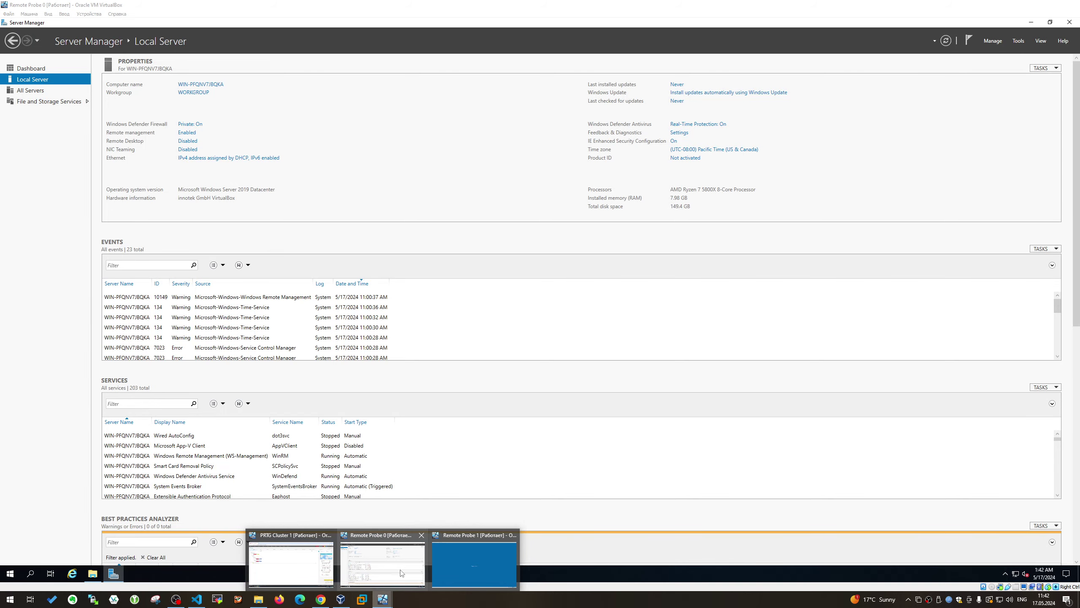
click(702, 149)
click(214, 218)
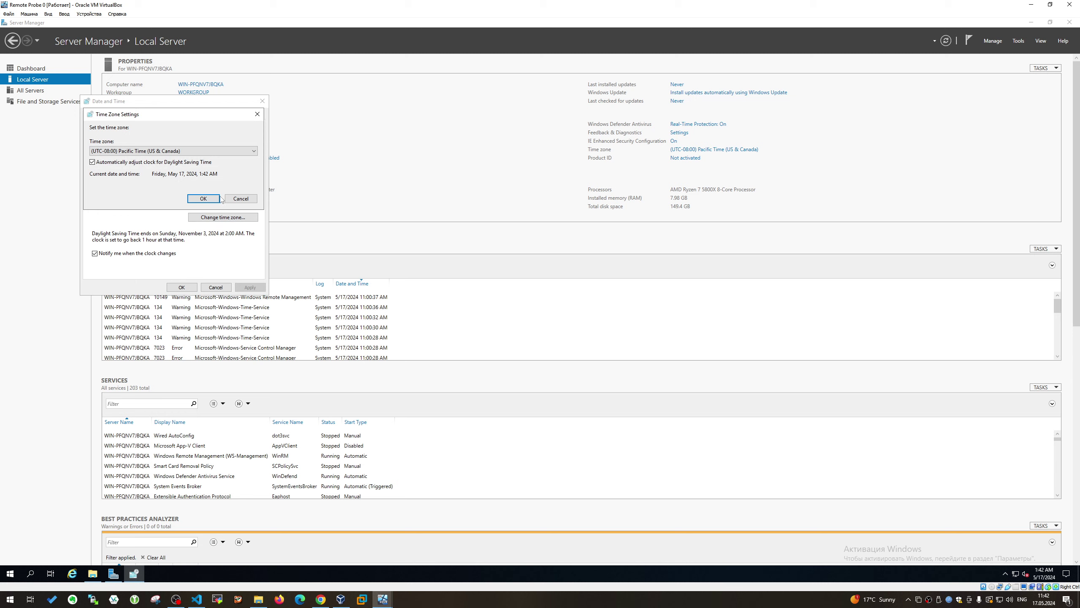
click(253, 151)
drag(254, 195, 266, 247)
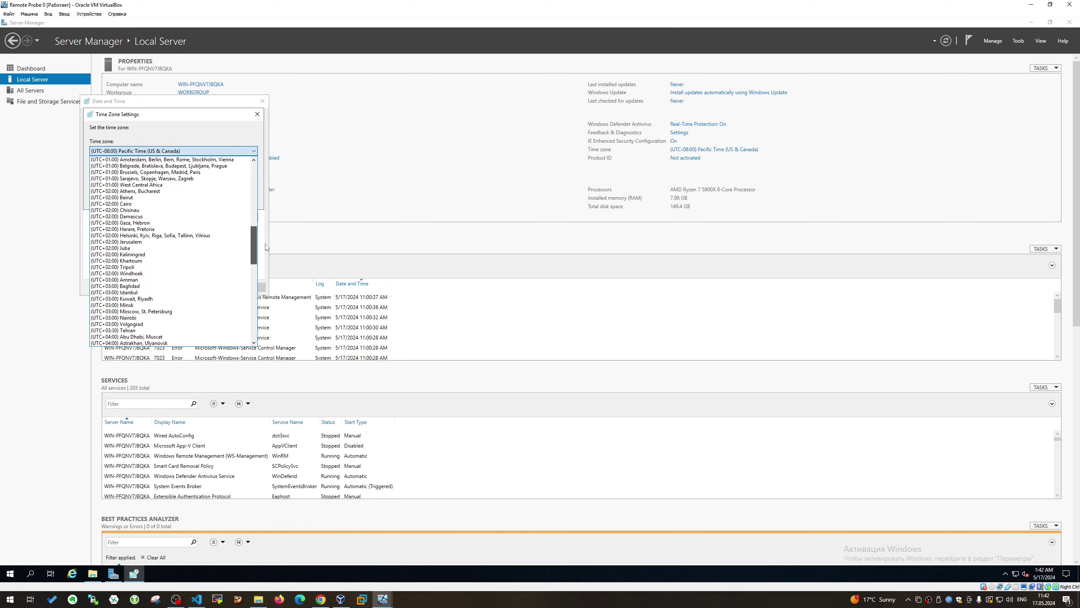
click(149, 235)
click(203, 200)
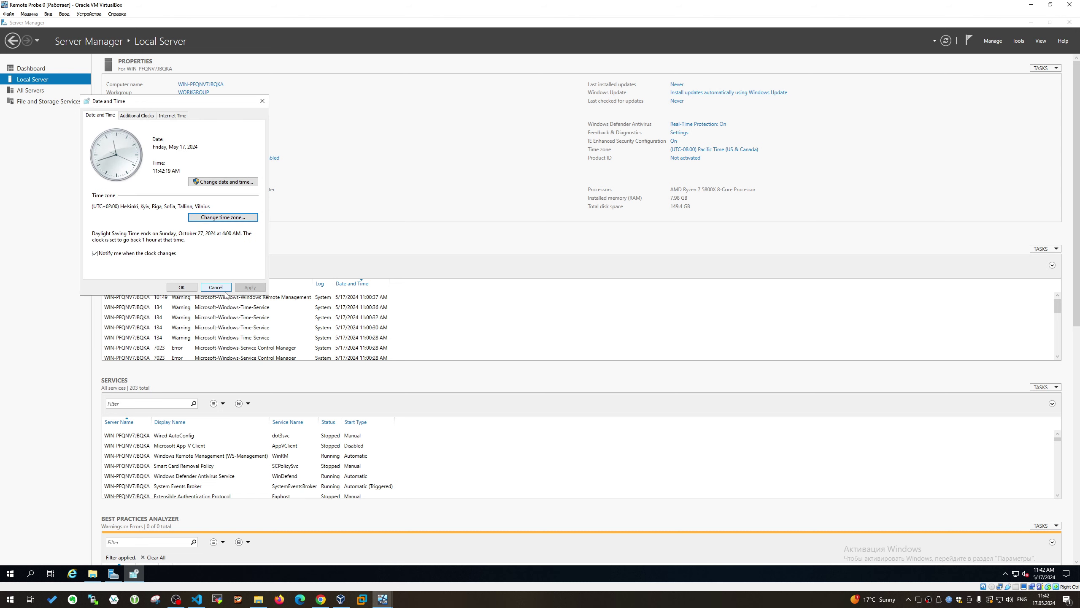
click(172, 287)
Turn IE Enhanced Security Configuration off for administrators
click(674, 141)
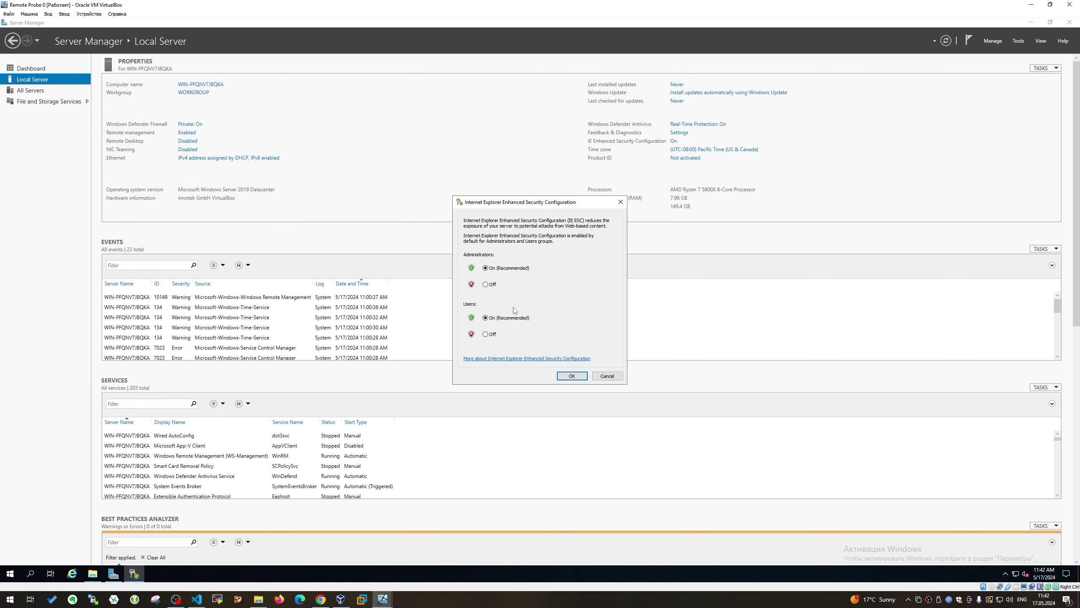
click(487, 285)
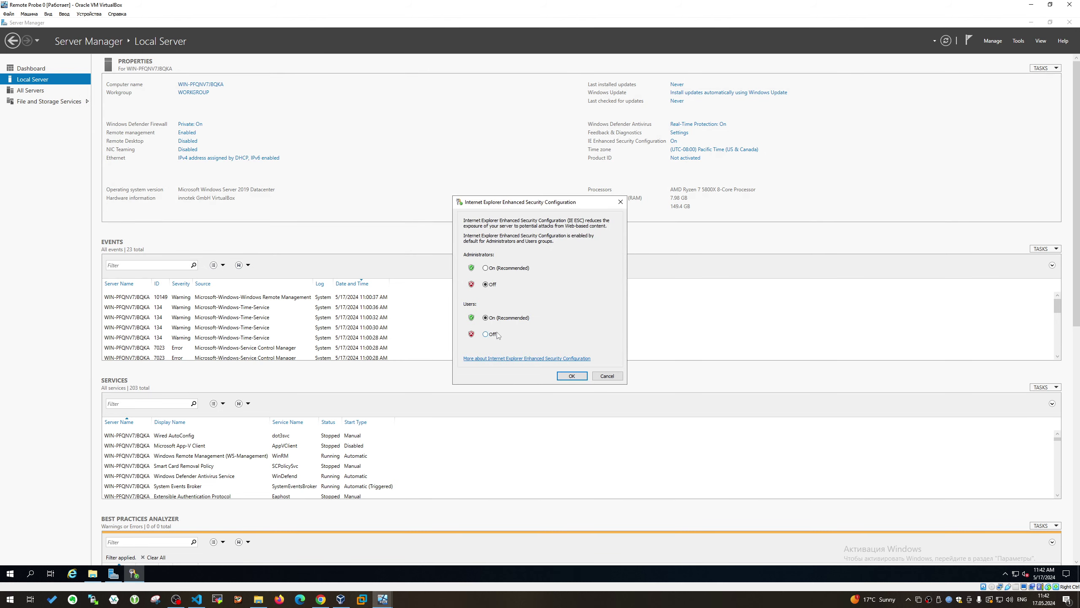
click(558, 375)
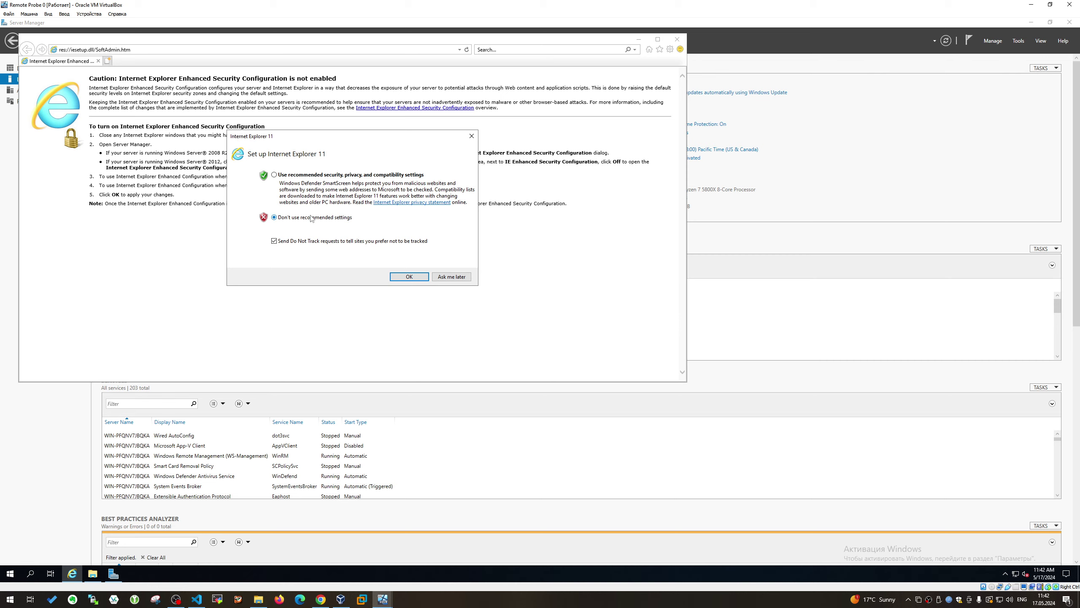
Search 'chrome' in Internet Explorer, download the Chrome installer and run it
click(398, 276)
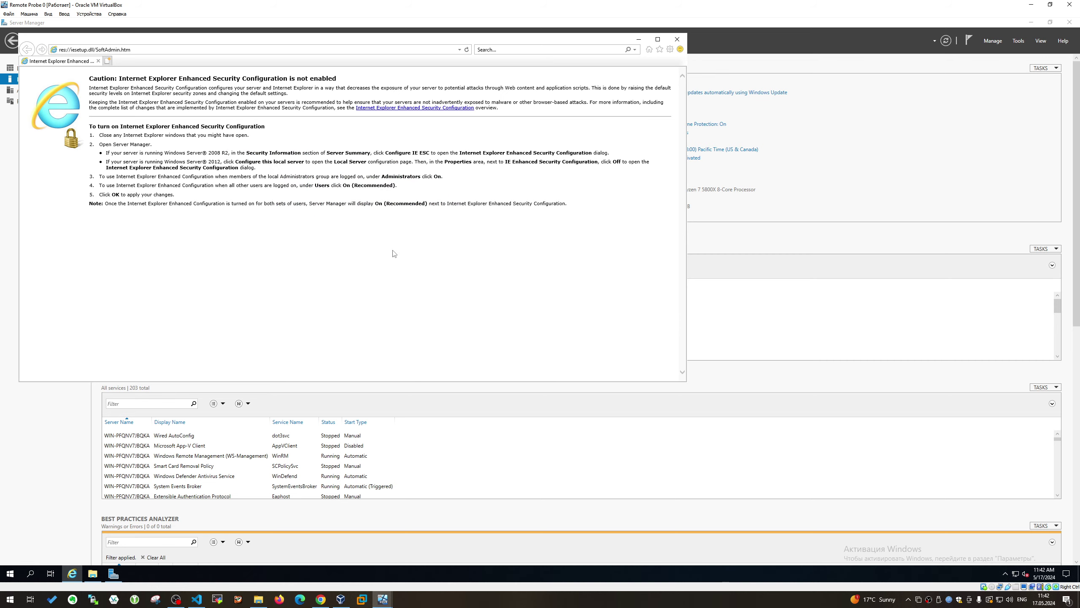
click(194, 51)
text(chrome)
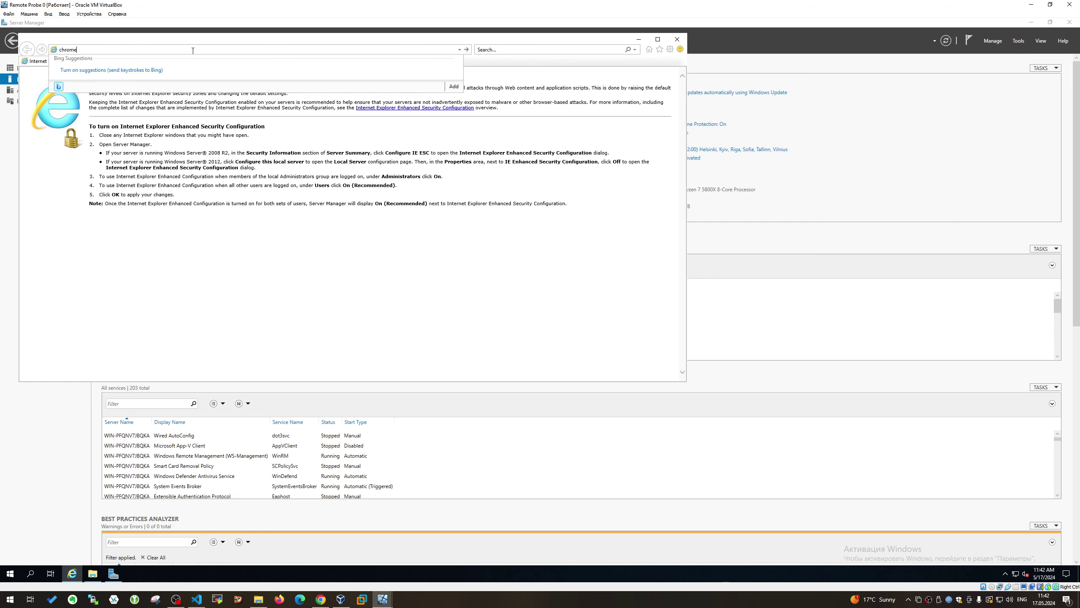
key(Return)
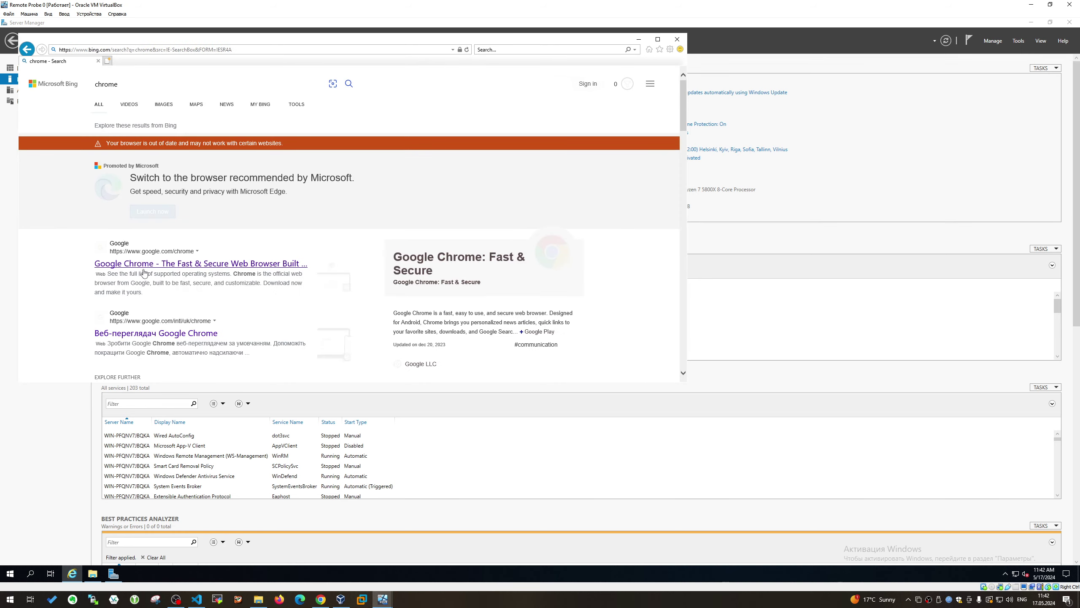
click(144, 270)
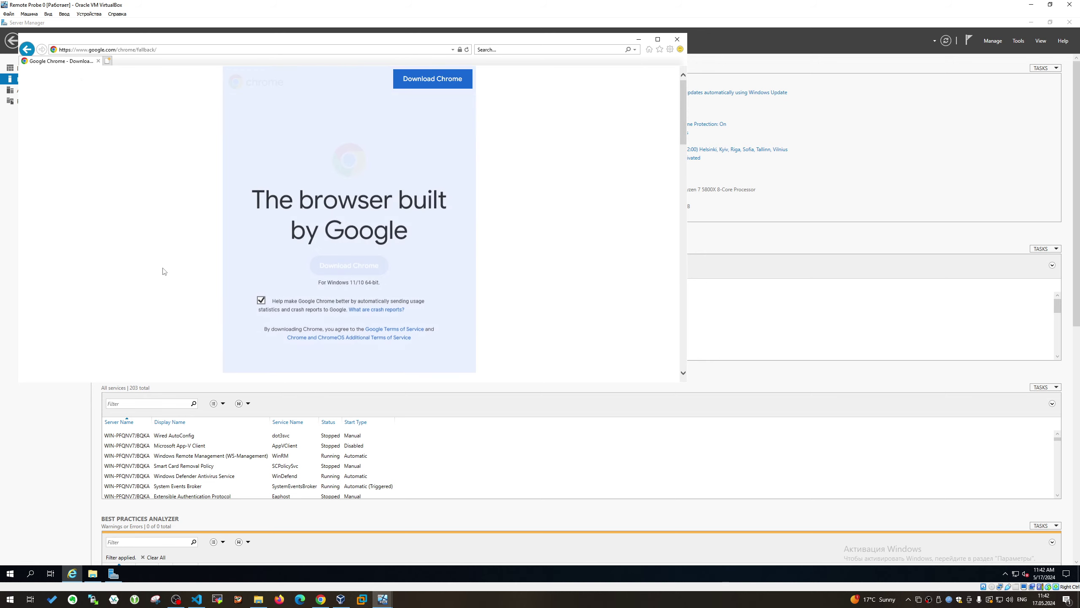
click(340, 261)
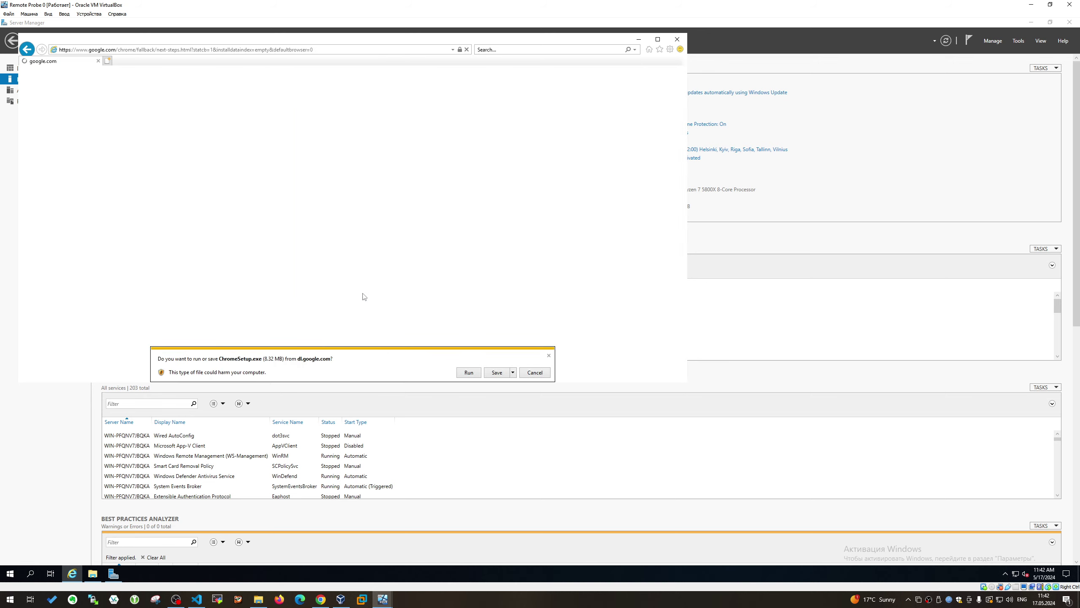
click(515, 372)
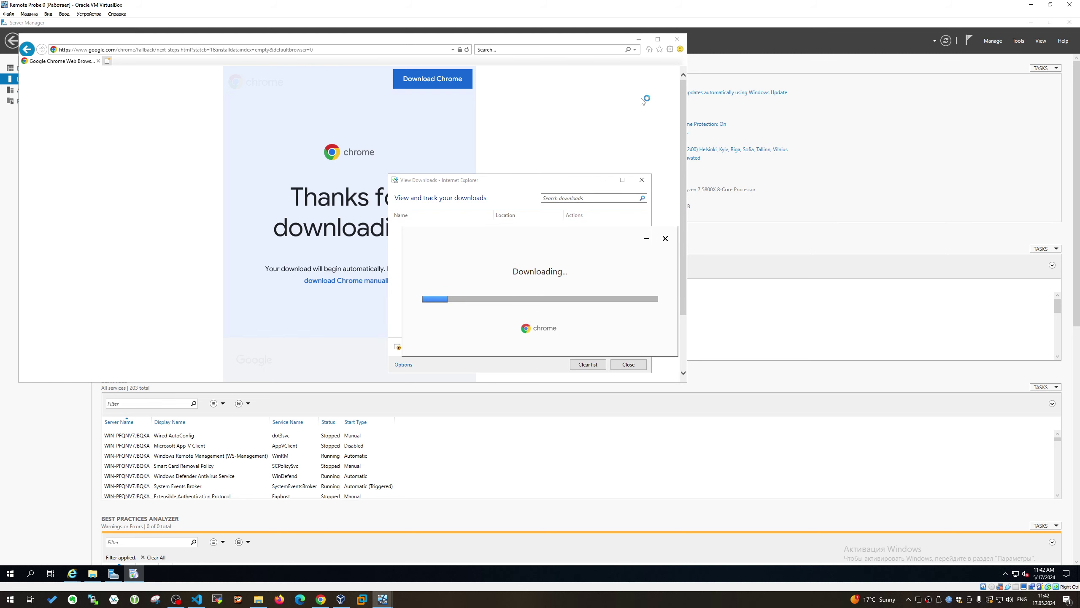
Close Internet Explorer and its downloads list, and recheck that IE Enhanced Security stays off
click(677, 39)
click(642, 180)
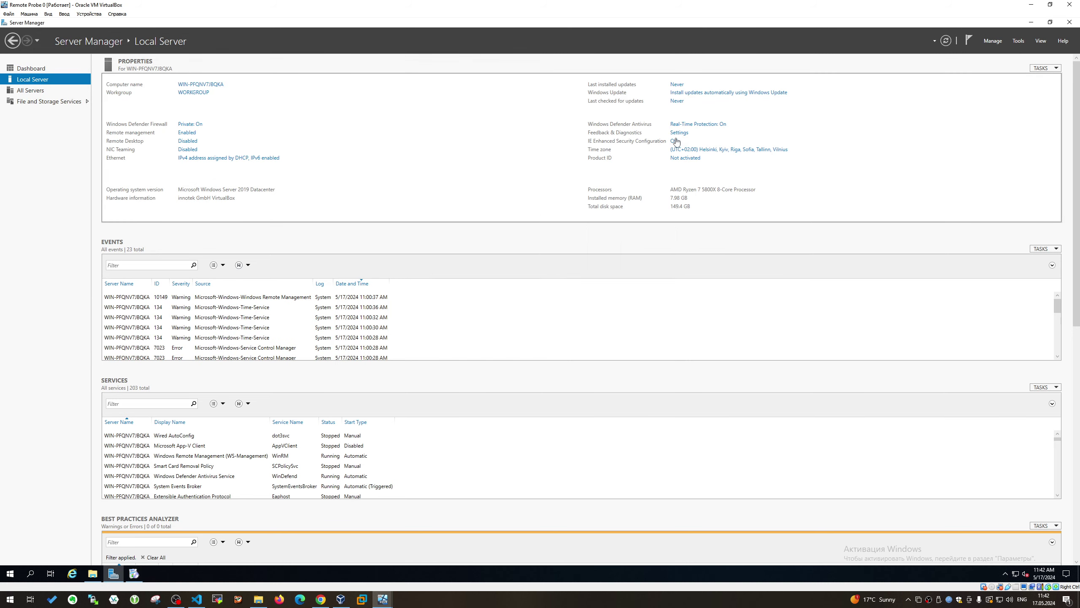
click(674, 141)
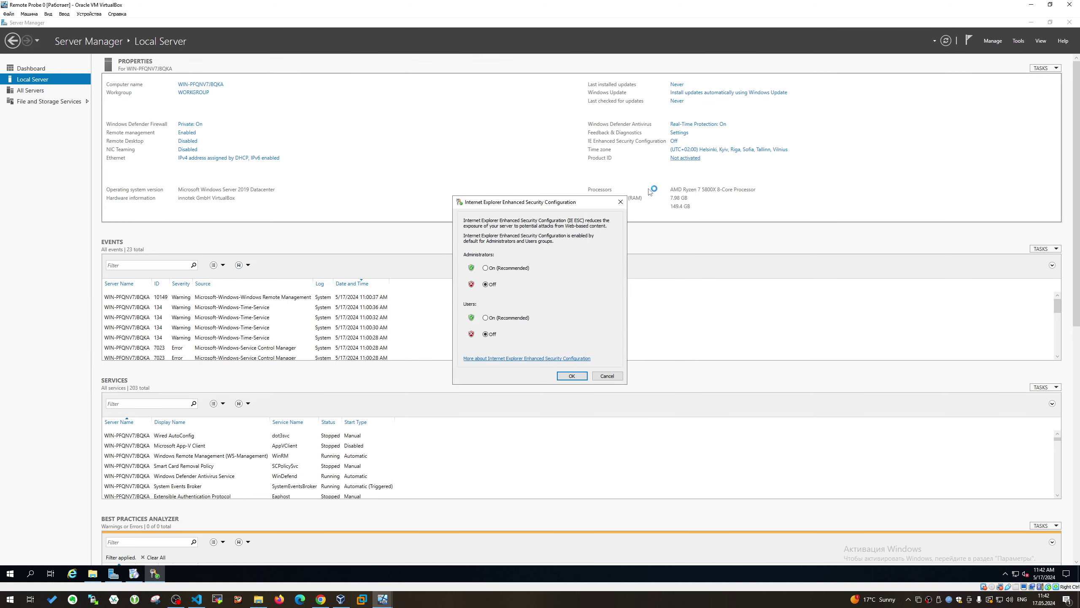
click(598, 378)
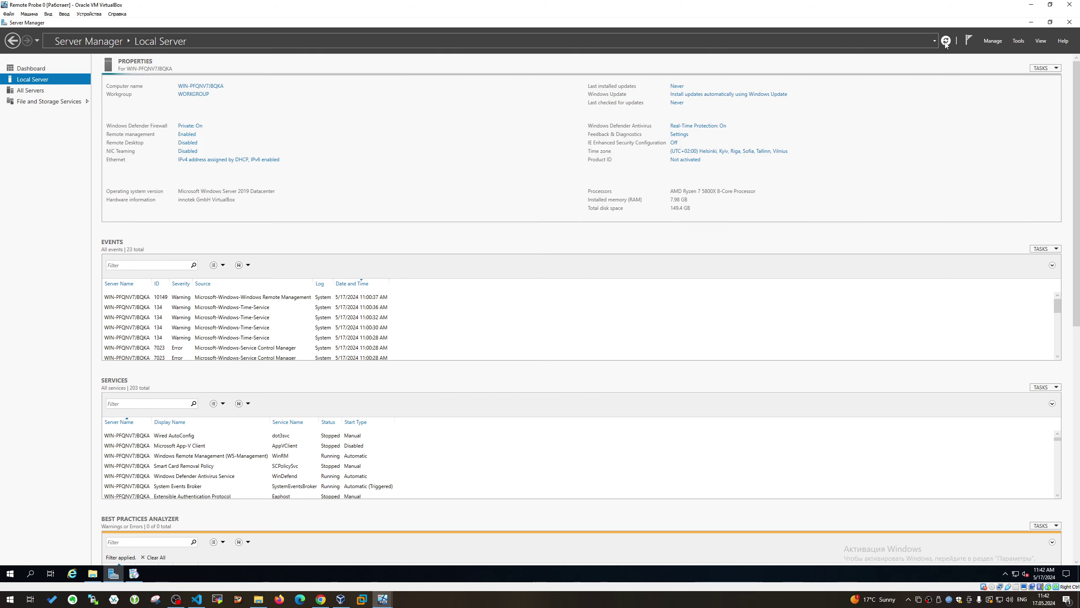
Rename the Ethernet adapter to LAN
click(192, 159)
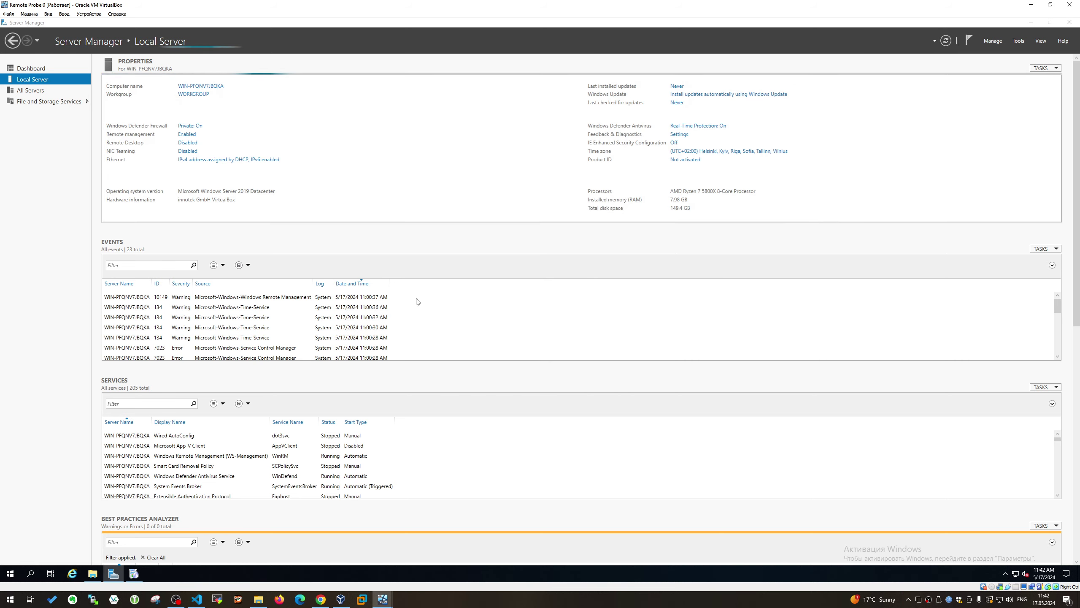
click(368, 231)
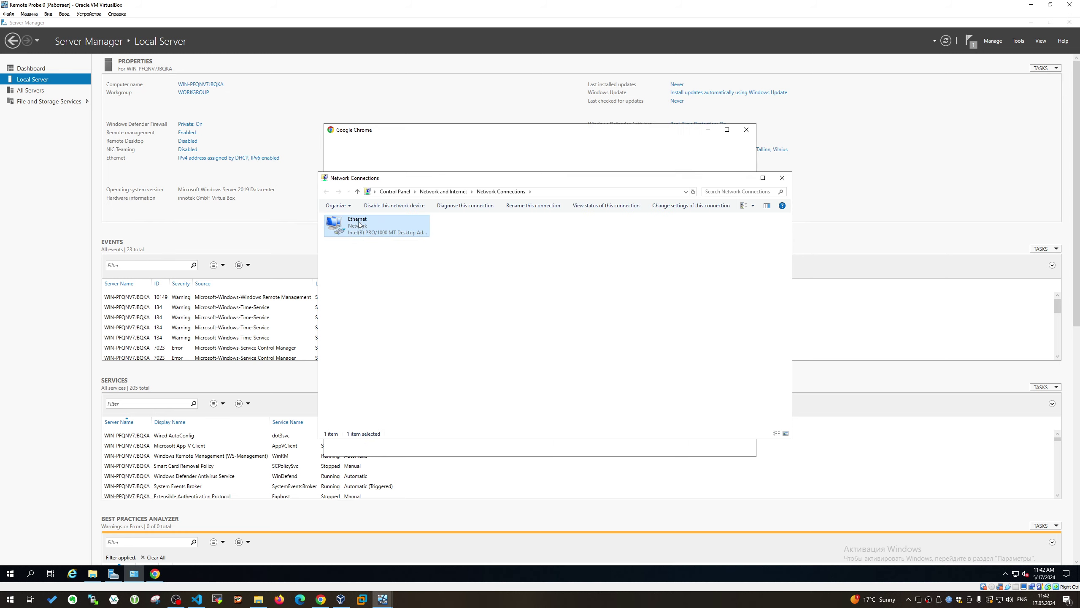
click(360, 224)
text(LAN)
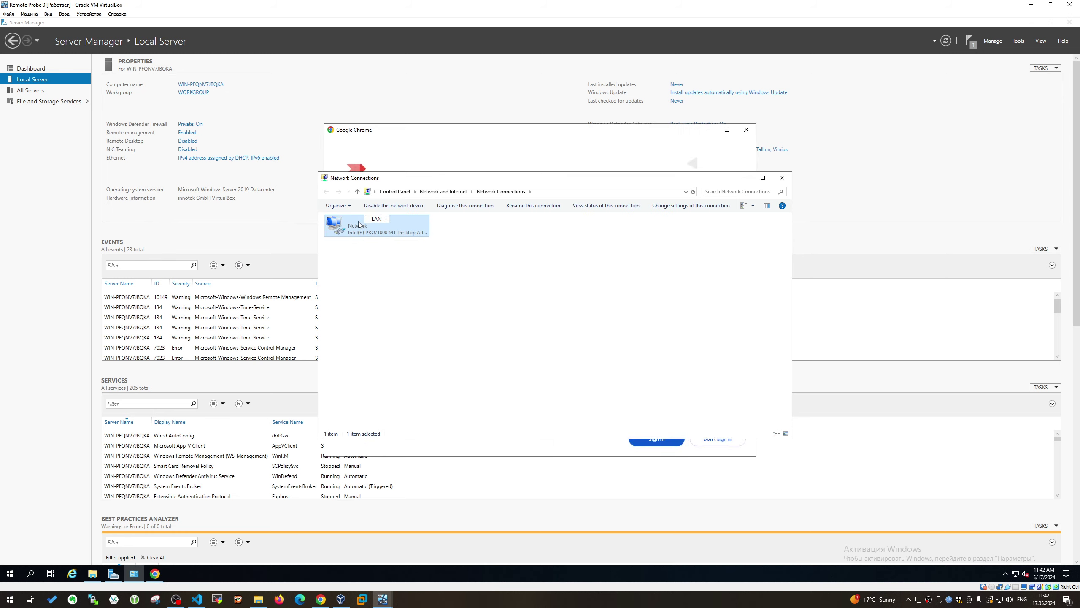
key(Return)
key(Return)
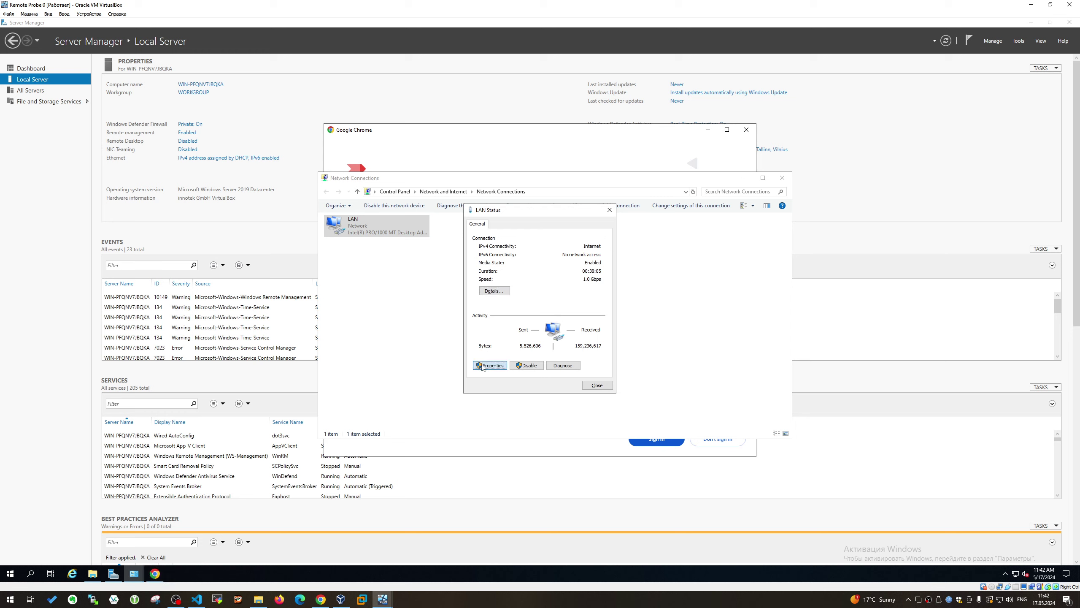
Disable IPv6 on the LAN connection and check its current address details
click(490, 365)
click(498, 328)
click(484, 328)
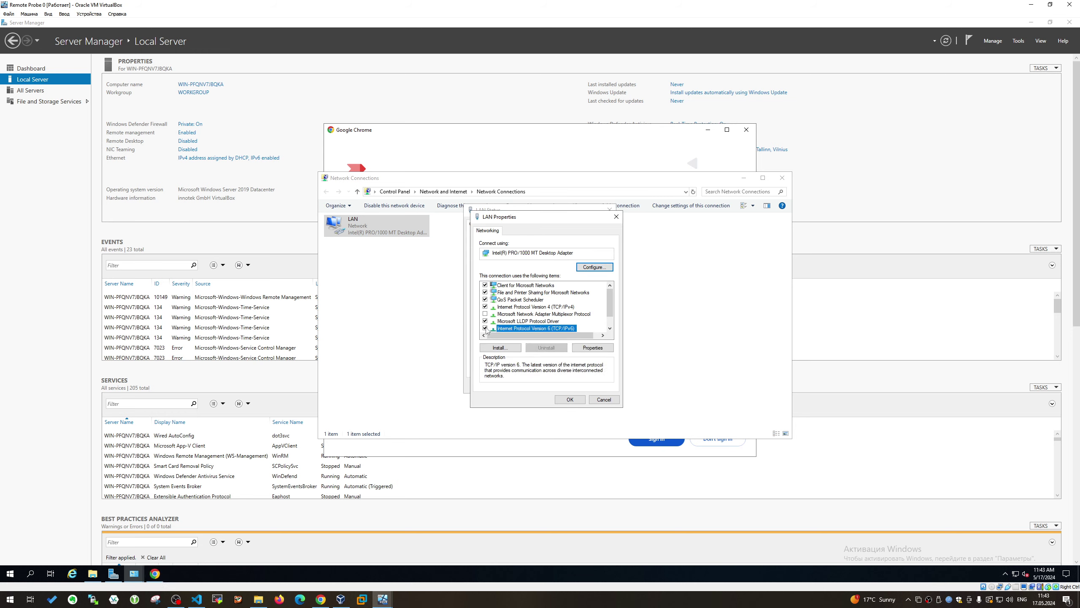
click(571, 400)
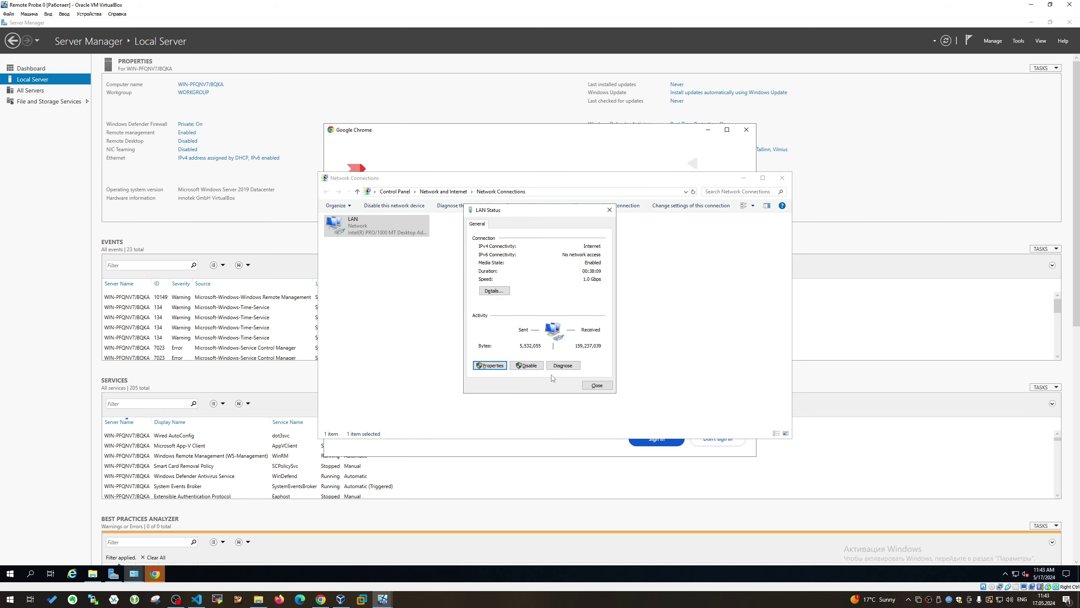
click(500, 294)
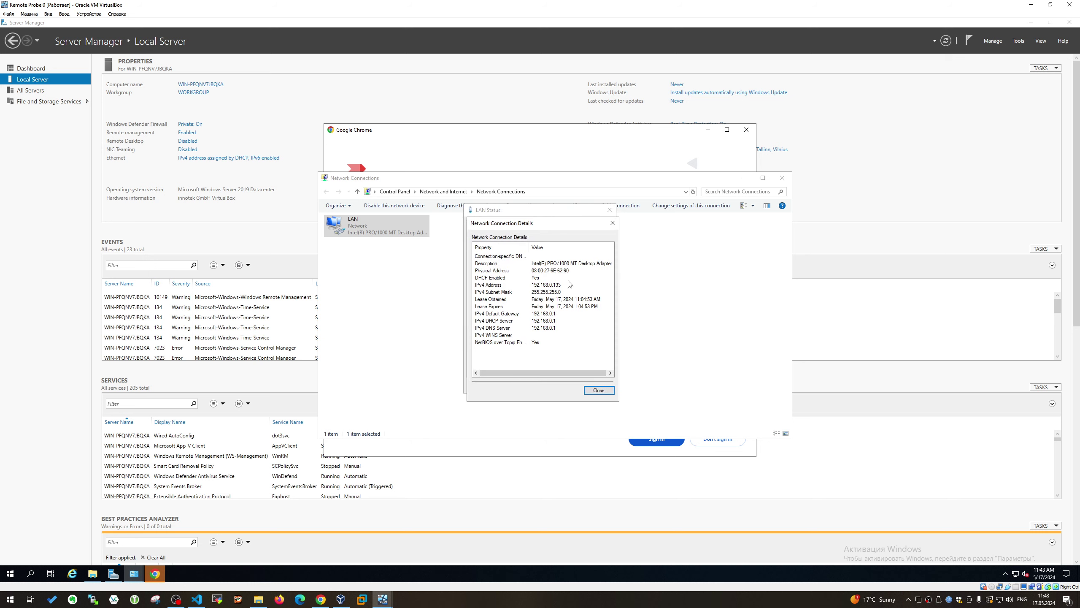
click(614, 226)
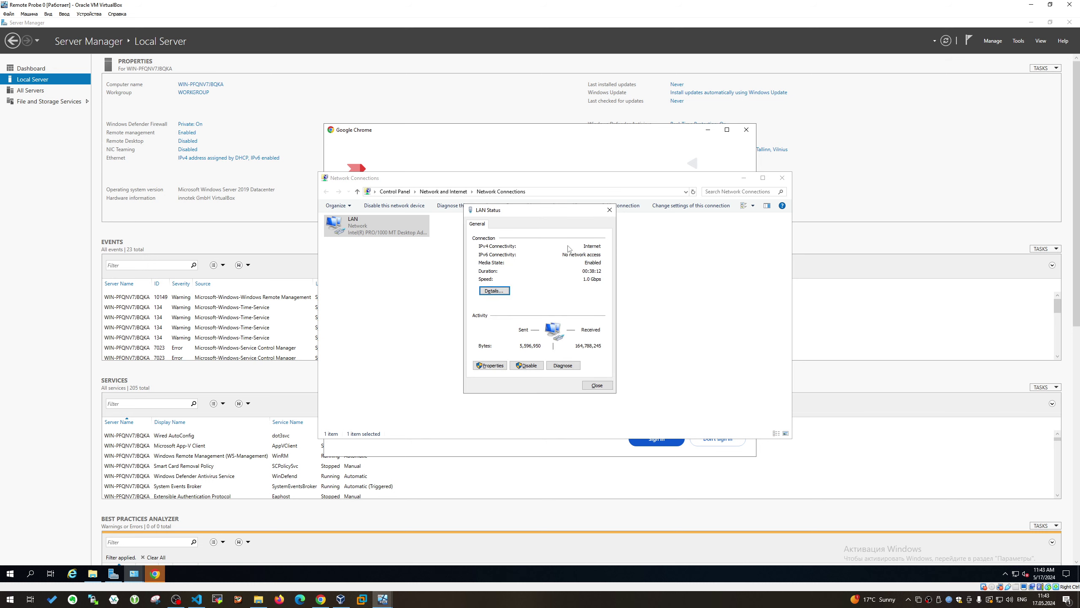
Open the LAN IPv4 settings and look up the PRTG addresses in the hosts file
click(495, 365)
double_click(537, 307)
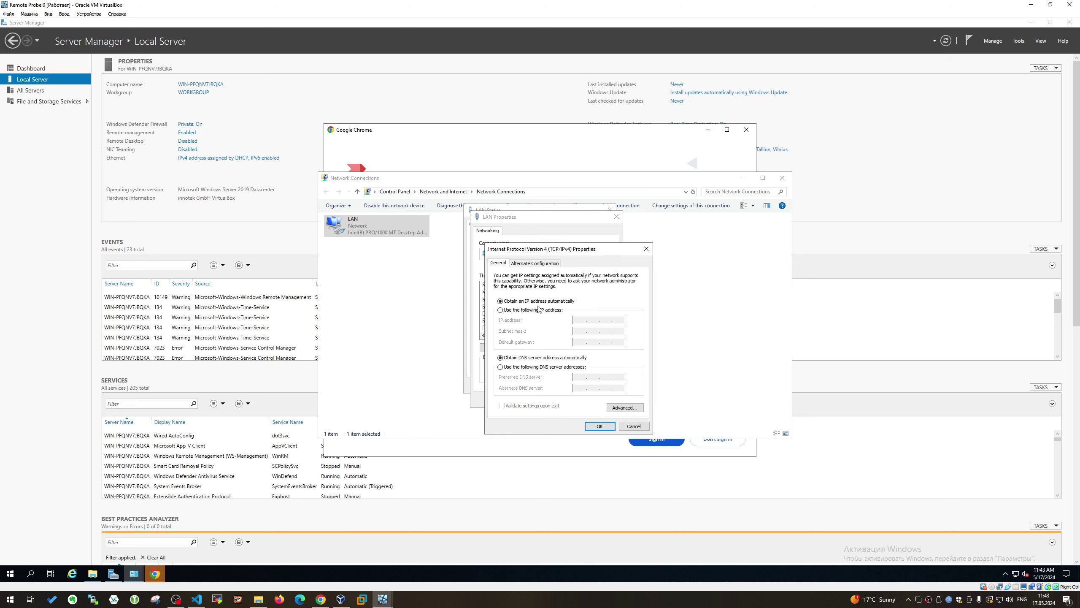
click(519, 311)
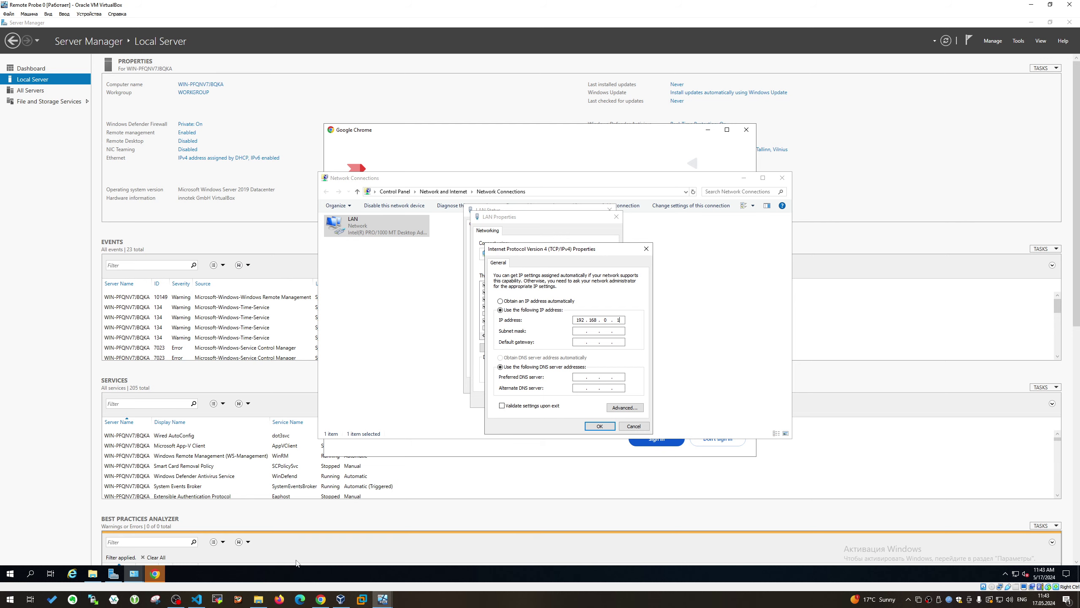
click(204, 604)
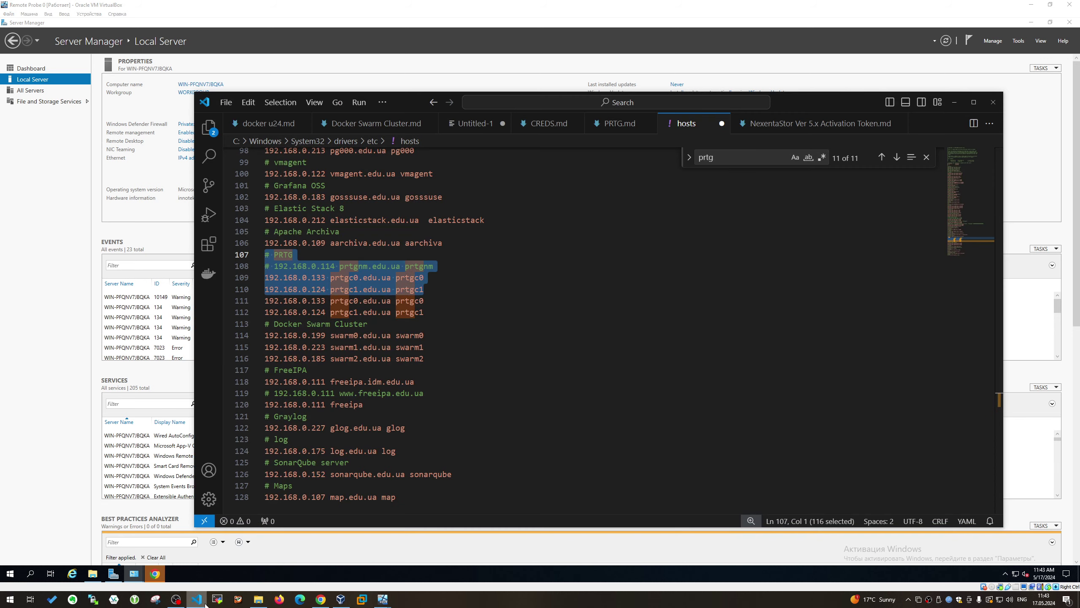
click(204, 605)
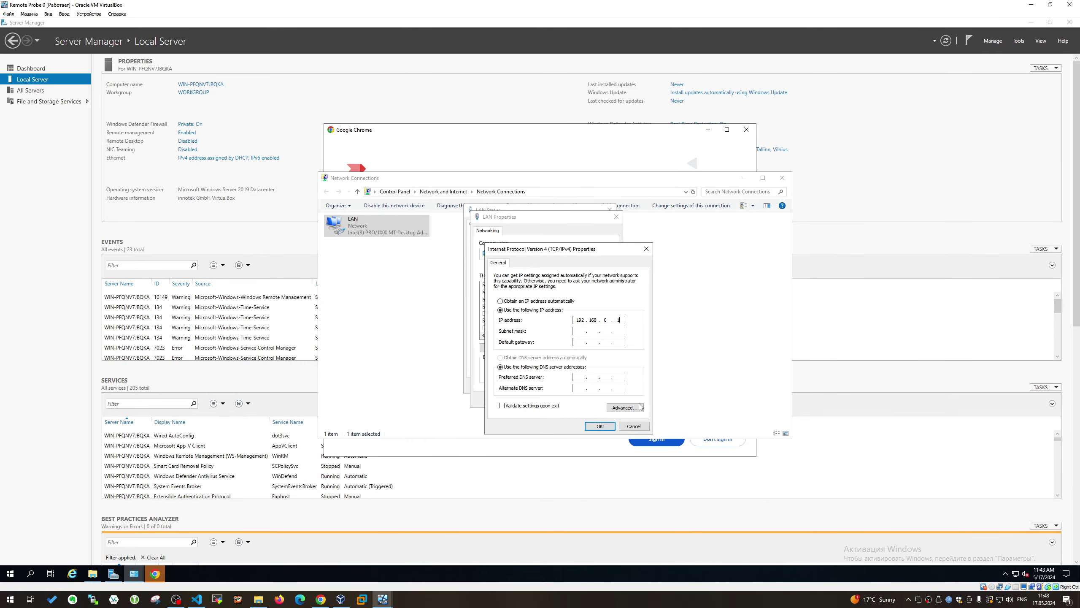
click(633, 427)
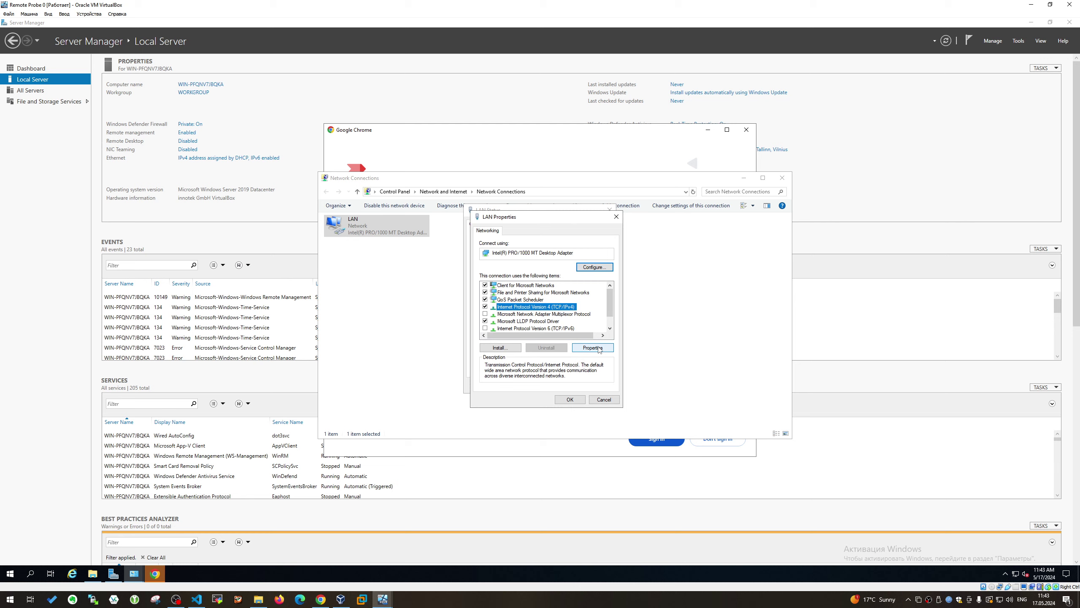
click(598, 348)
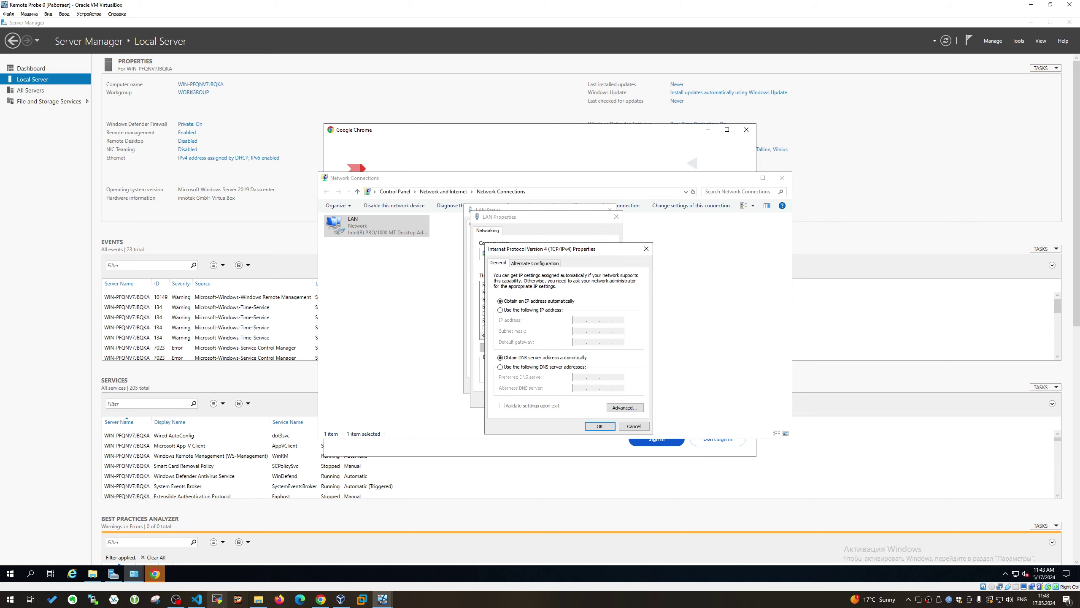
click(196, 600)
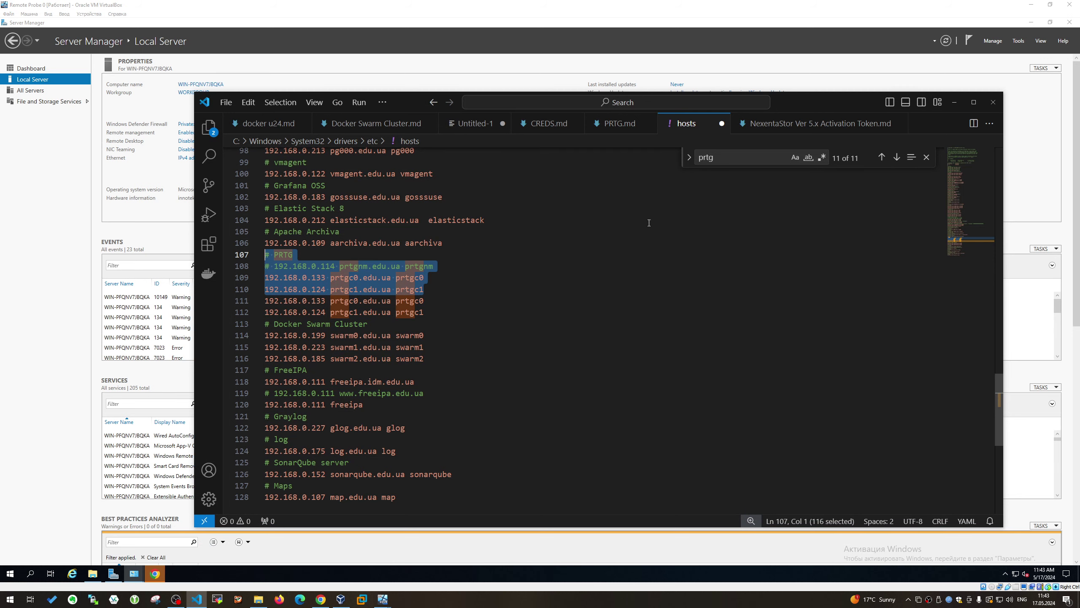
click(954, 102)
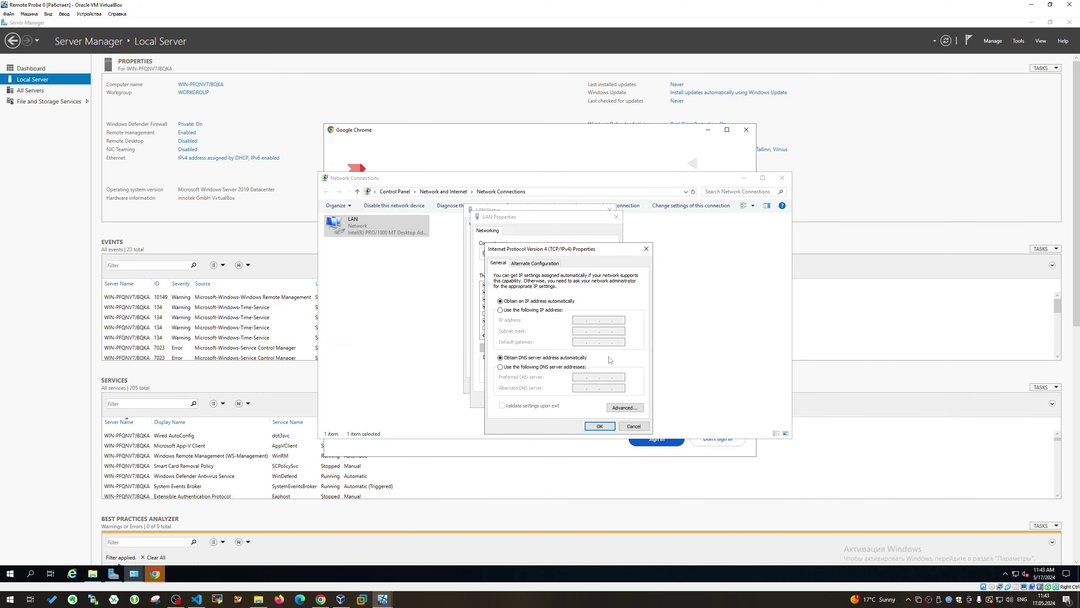
Enter static IP 192.168.0.134, mask 255.255.255.0, gateway and DNS 192.168.0.1, and save
click(532, 310)
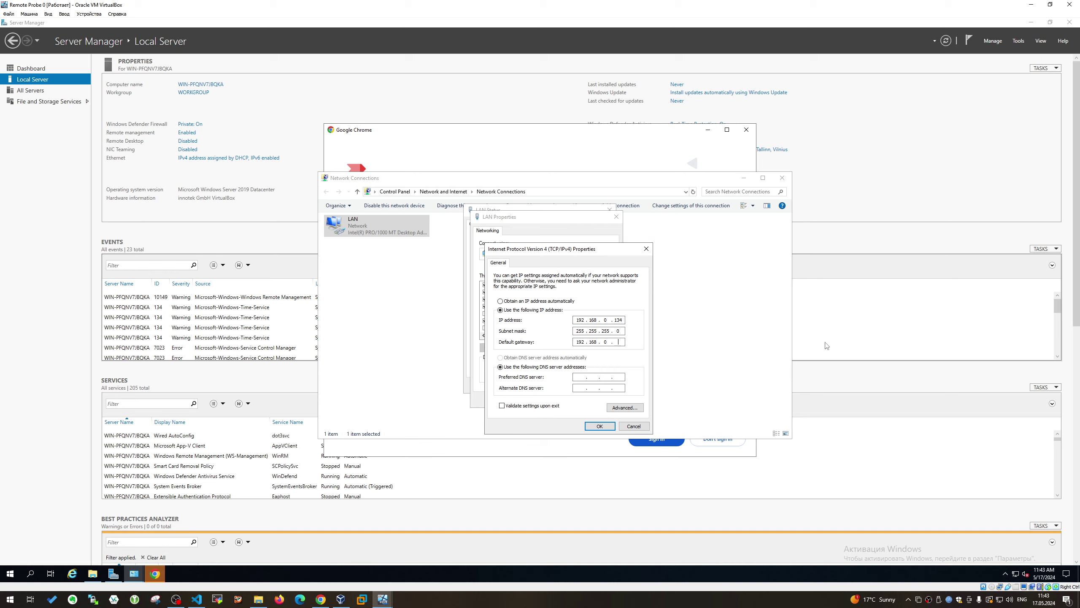
text(1)
key(Tab)
key(Tab)
click(603, 426)
click(579, 401)
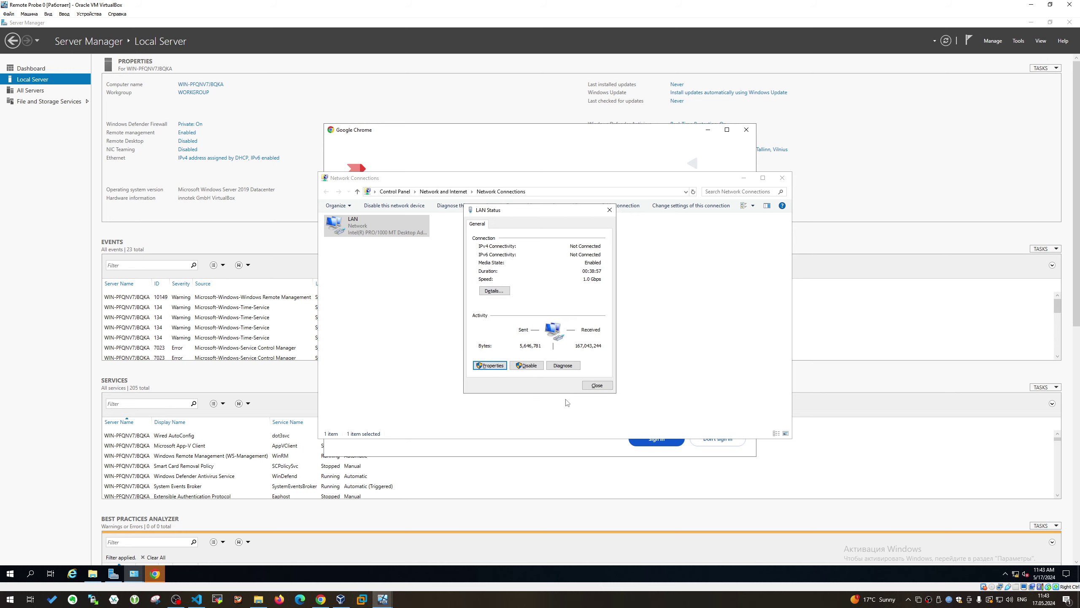
Verify LAN Status shows 192.168.0.134, DHCP off and IPv4 internet access, then bring Chrome forward
click(596, 385)
right_click(386, 216)
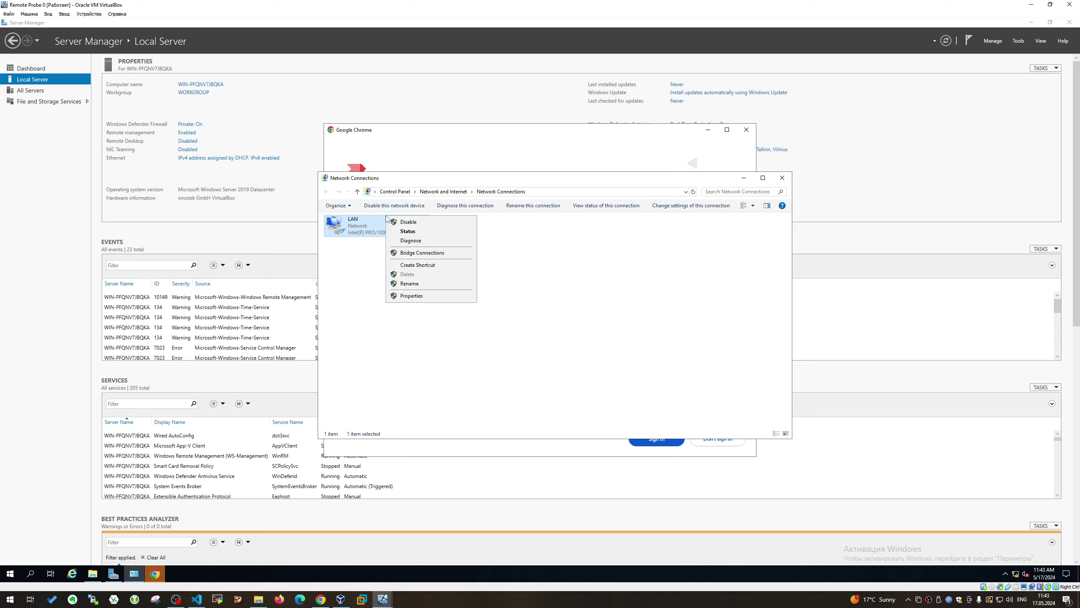
click(397, 230)
click(494, 291)
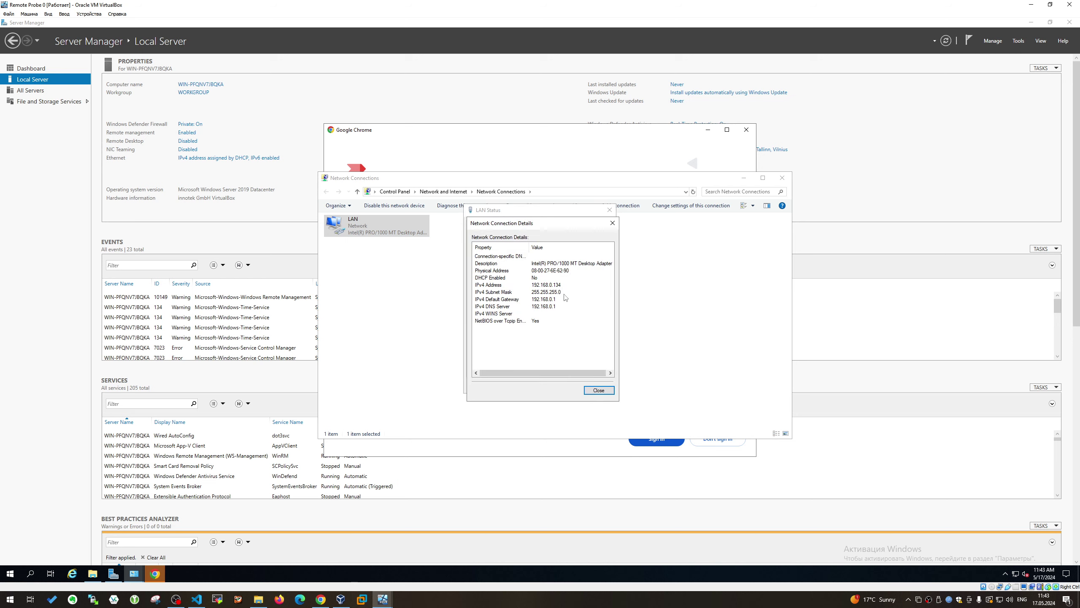
click(613, 222)
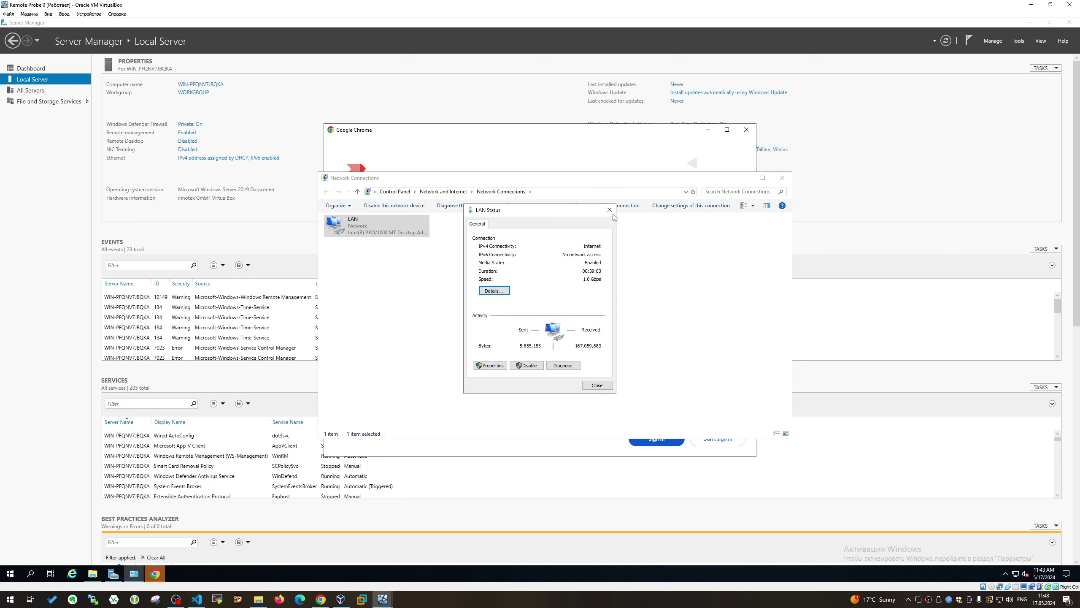
click(609, 210)
right_click(386, 219)
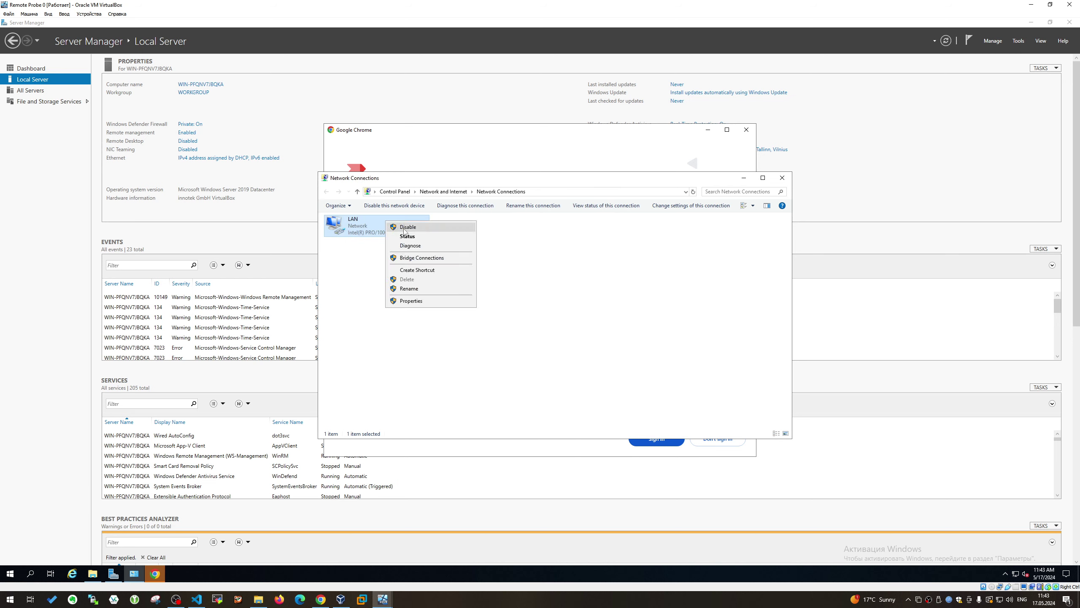
click(398, 230)
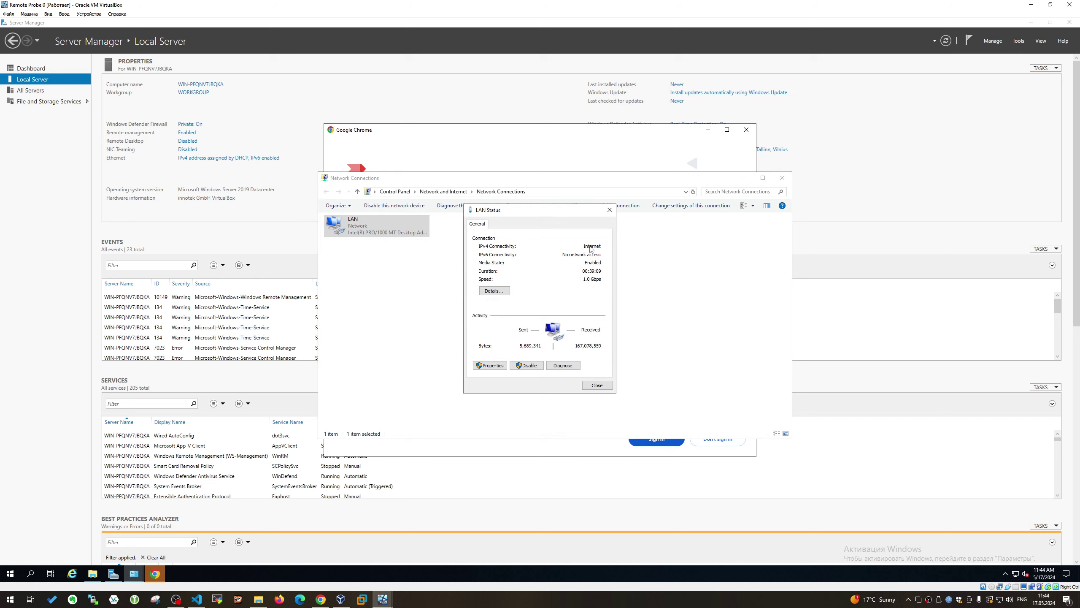
click(610, 210)
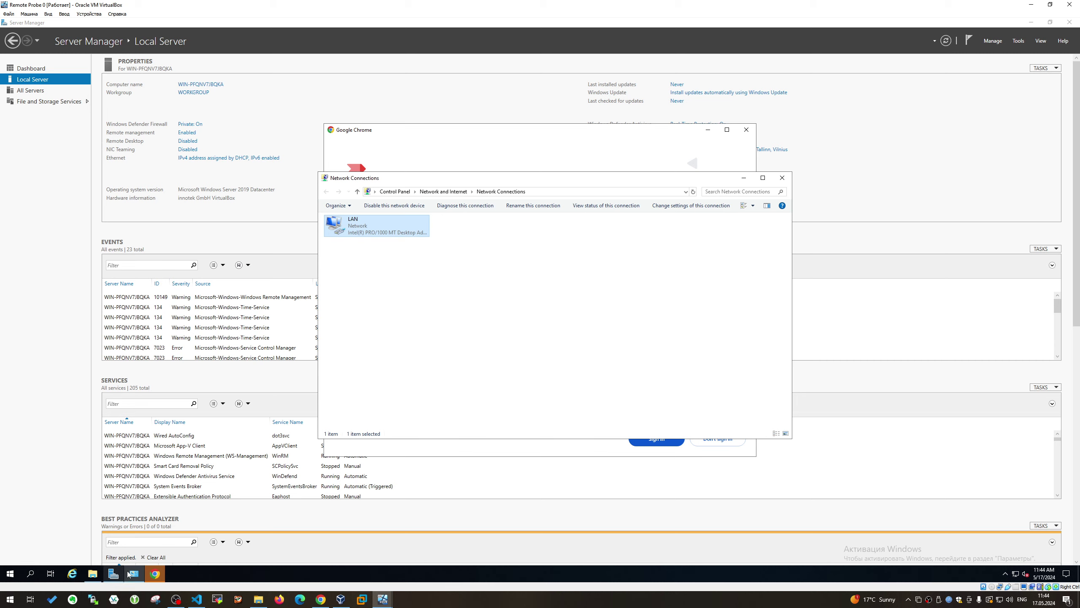
click(155, 573)
Decline Chrome sign-in, the default-browser prompt and the ad privacy notice
click(717, 442)
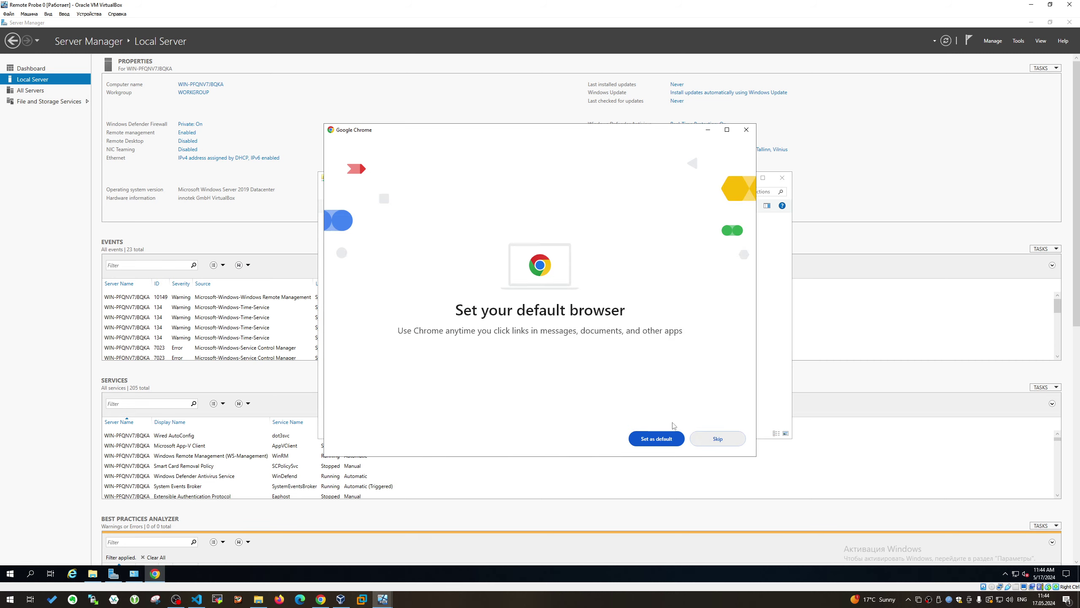
click(719, 443)
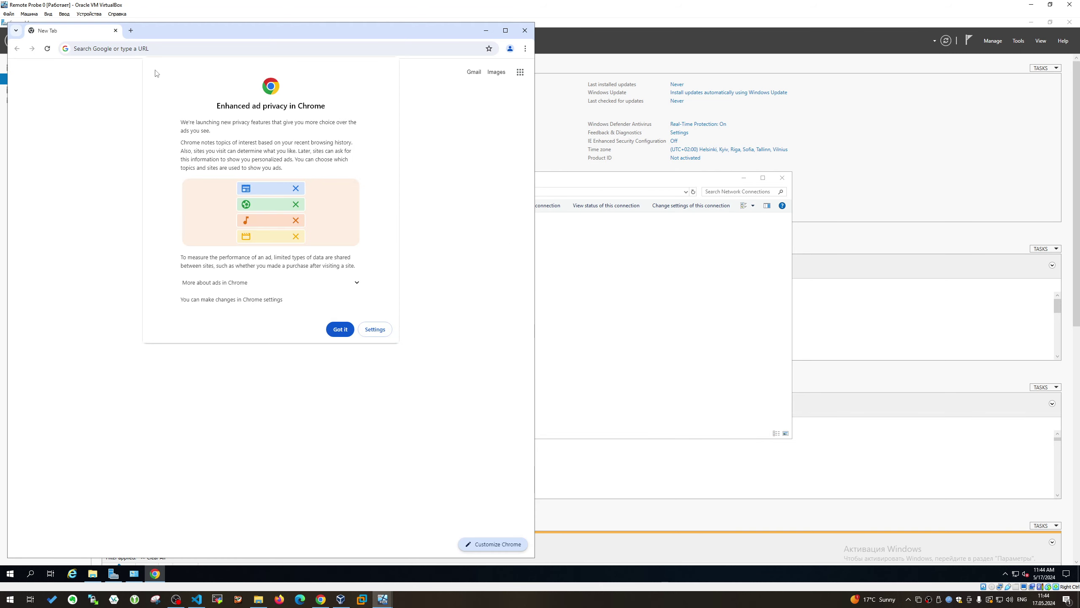
click(334, 326)
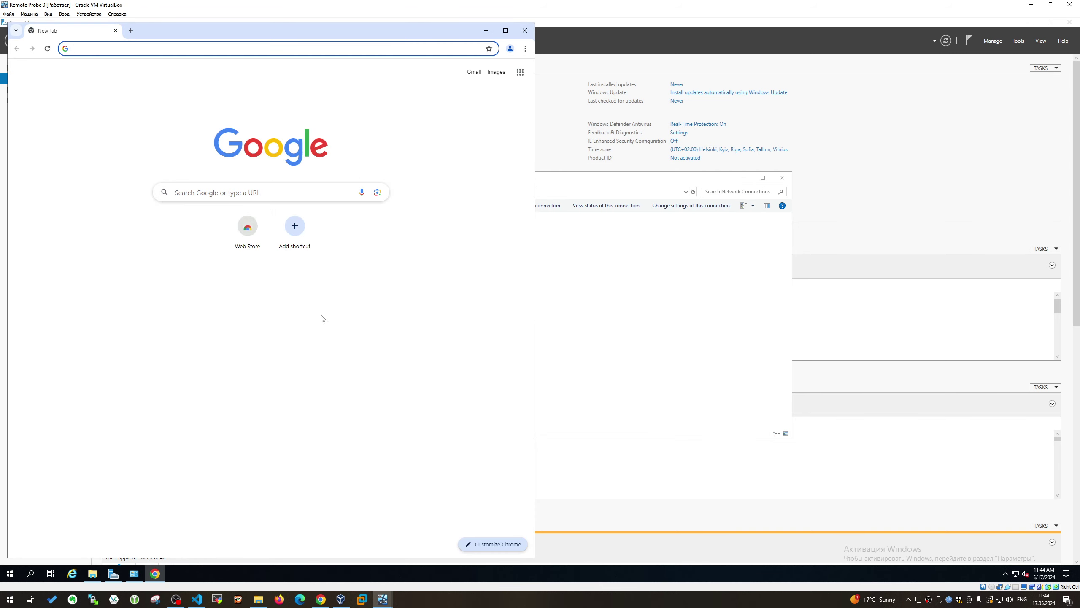
Search VSCODE, download VSCodeUserSetup-x64-1.89.1.exe for Windows, and run it from download history
click(131, 50)
text(VSCODE)
key(Return)
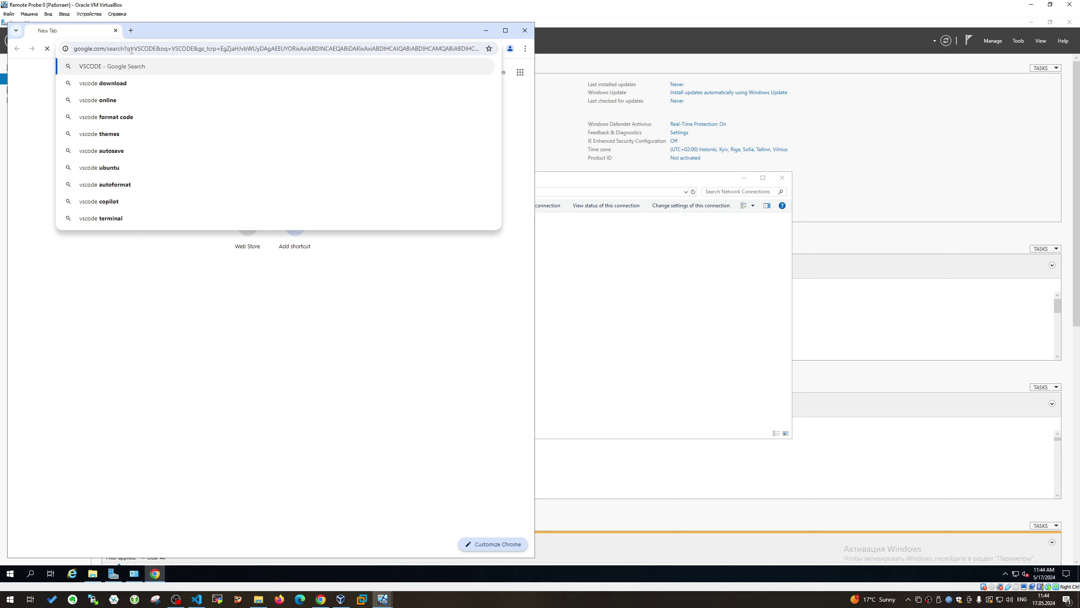
click(72, 184)
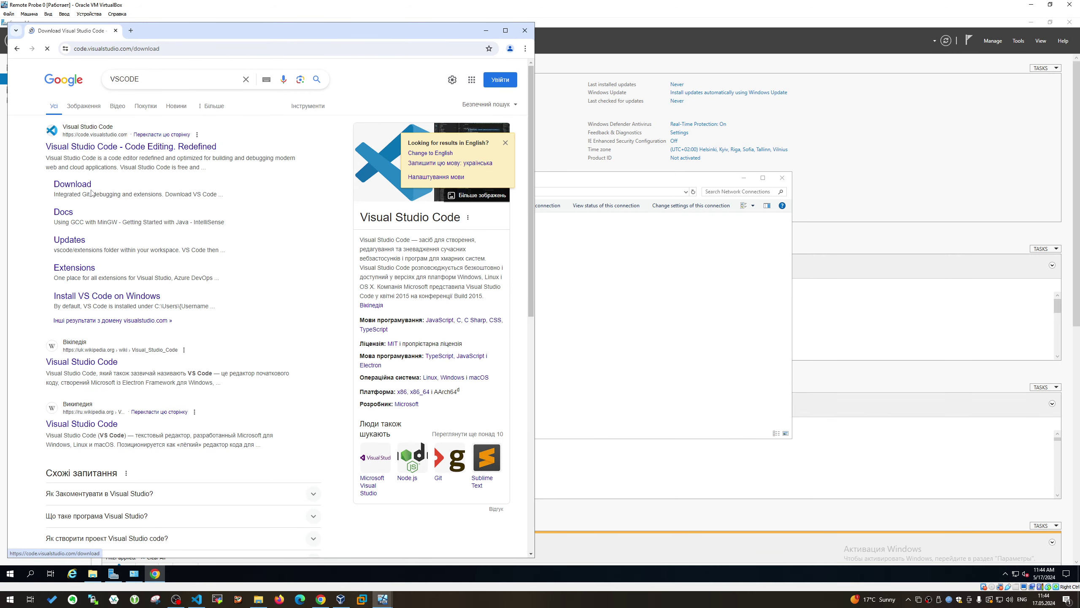
click(132, 264)
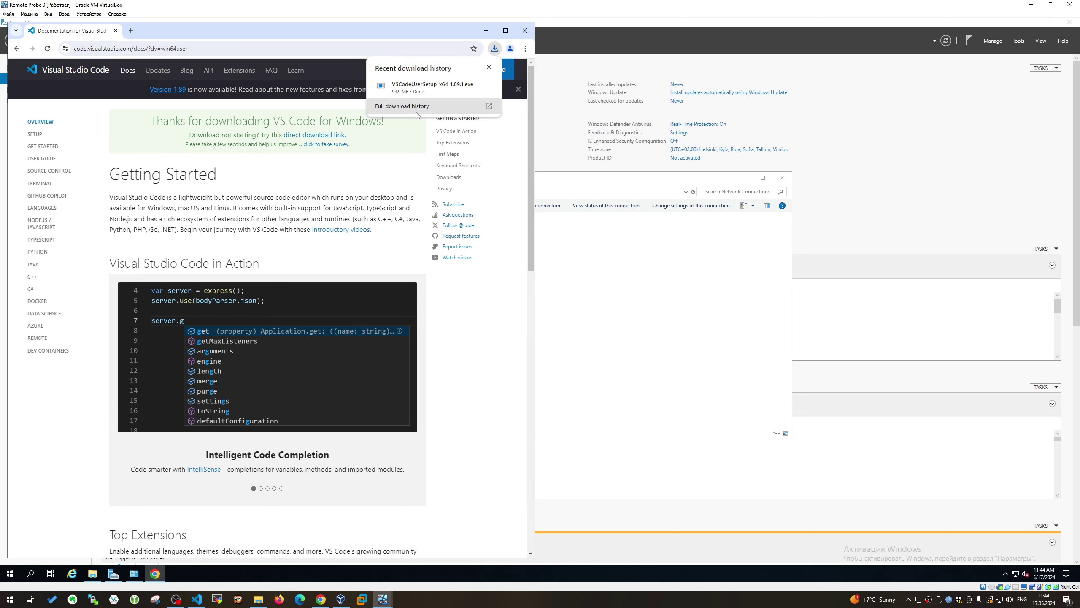
click(424, 118)
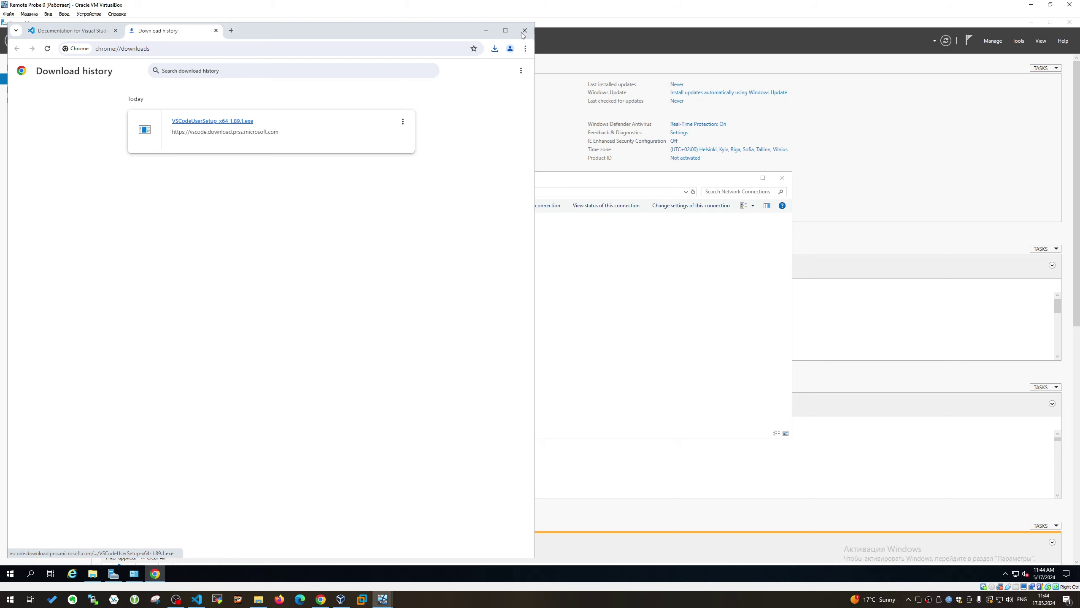
drag(432, 32, 501, 337)
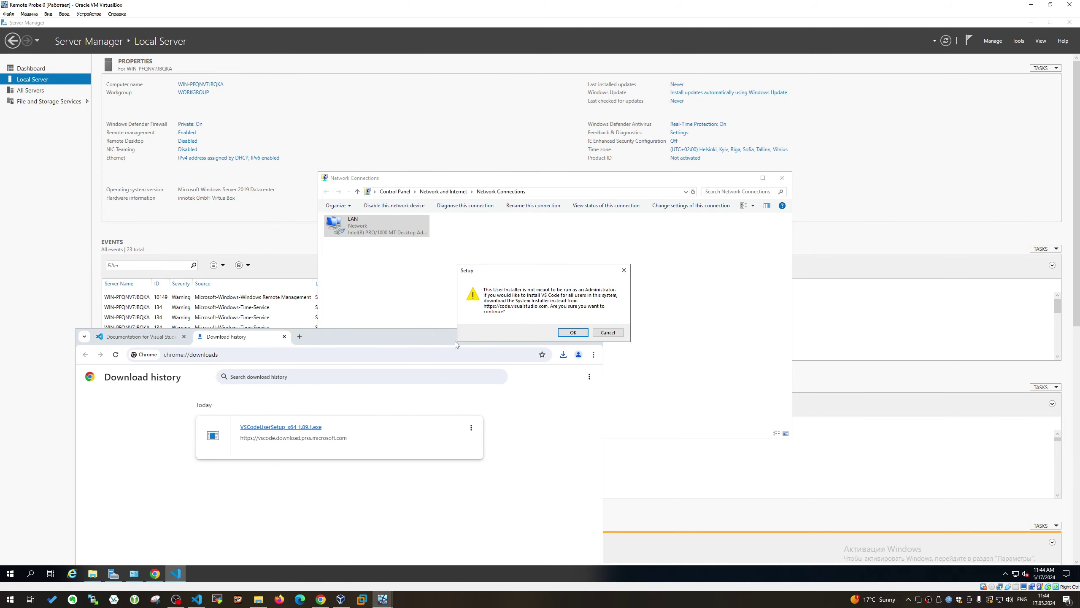
Accept the admin warning and license, step through the setup pages, install, and launch VS Code
click(572, 332)
click(466, 353)
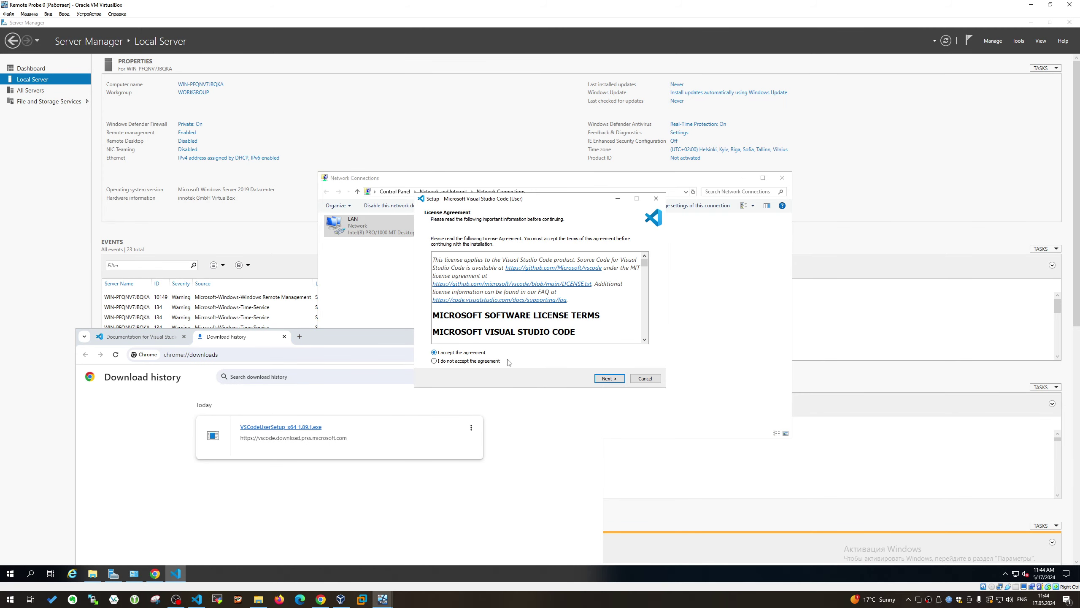
click(610, 378)
click(611, 378)
click(611, 378)
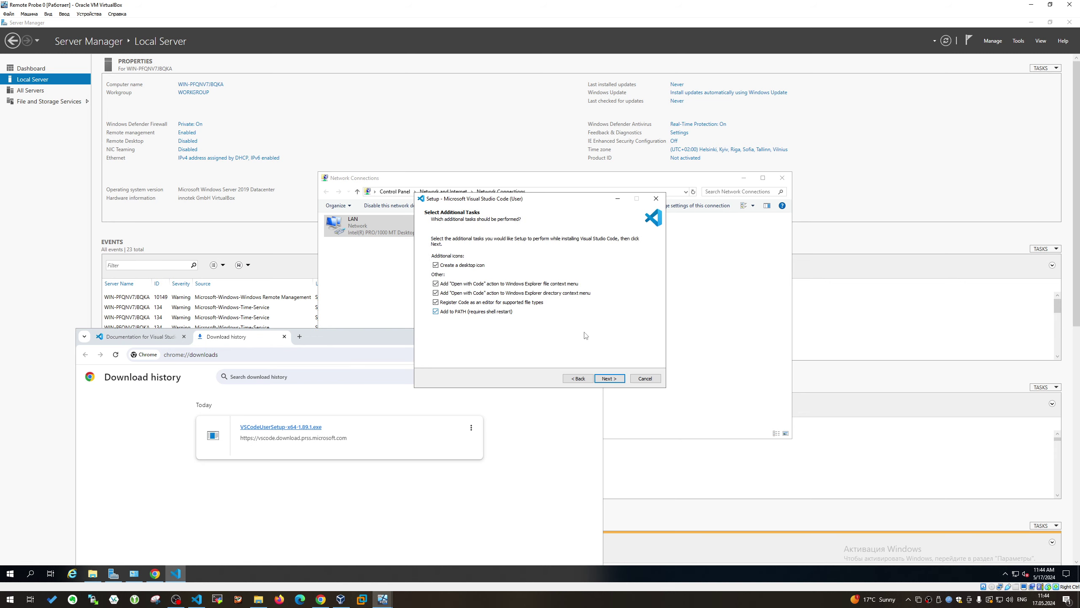
click(609, 378)
drag(536, 204, 853, 224)
click(930, 399)
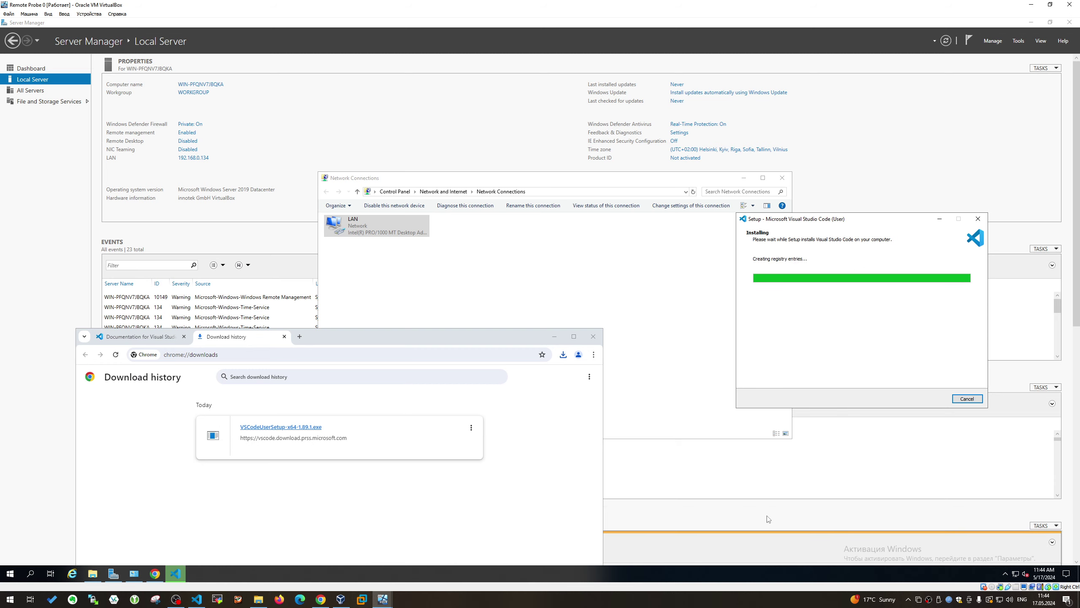
click(932, 398)
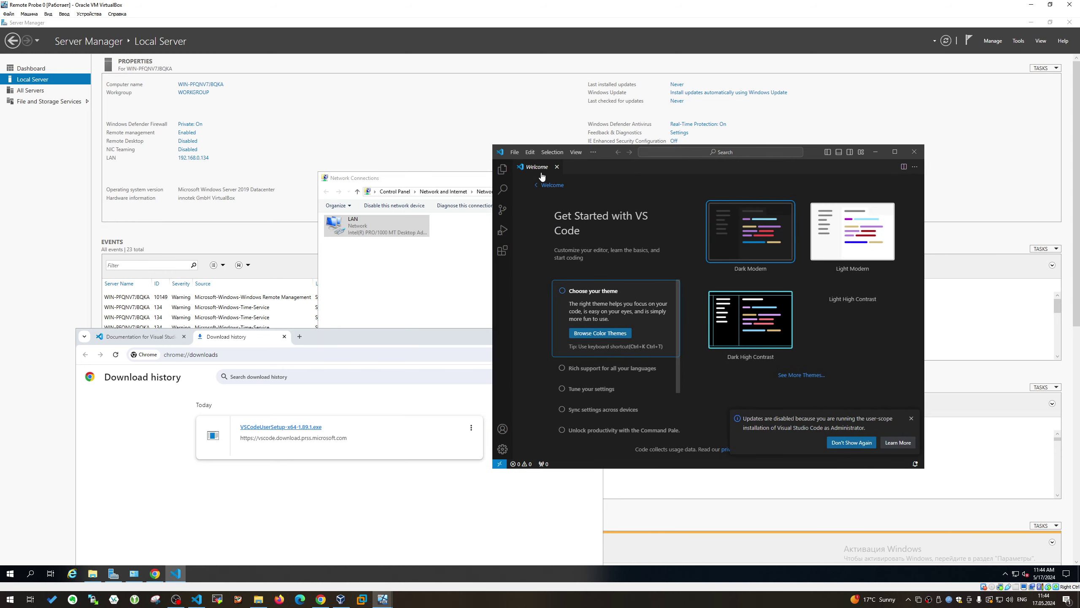
Close the Welcome page and browse the Open File dialog to C:\Windows
click(556, 167)
click(515, 152)
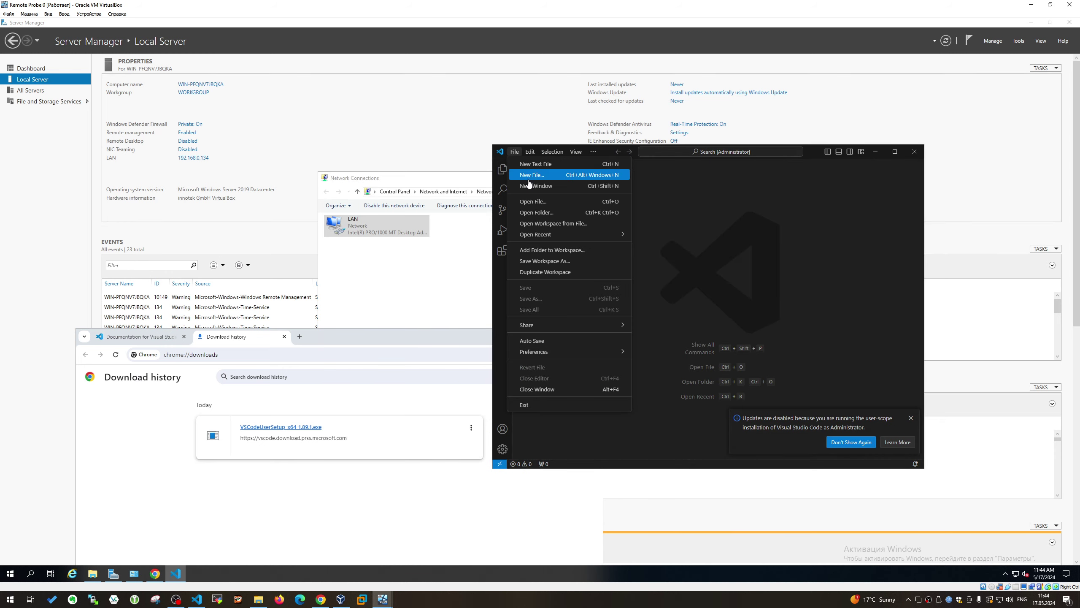
click(537, 207)
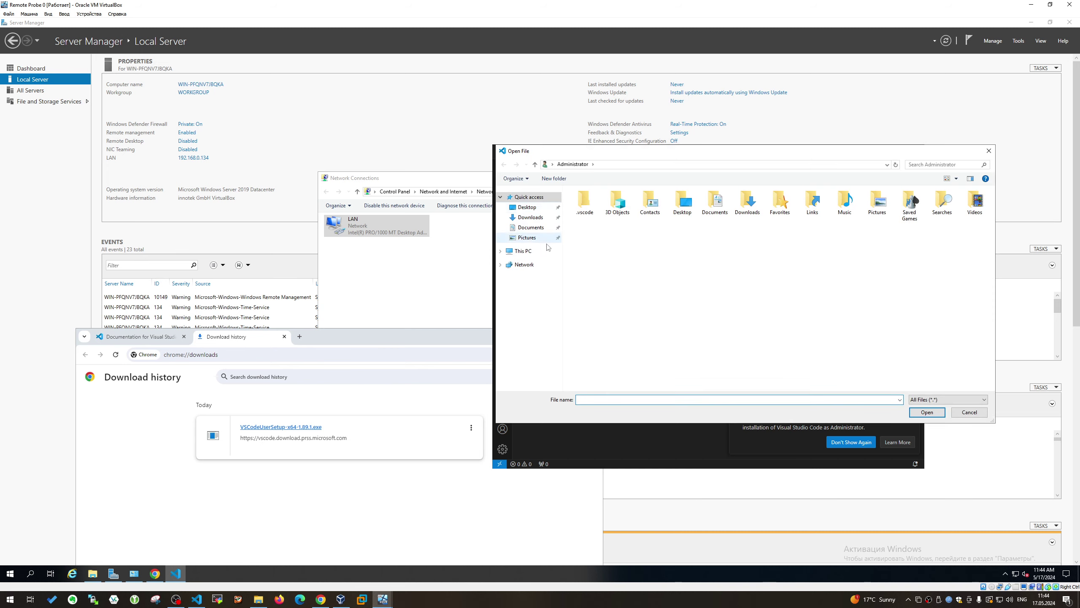
click(528, 254)
double_click(615, 292)
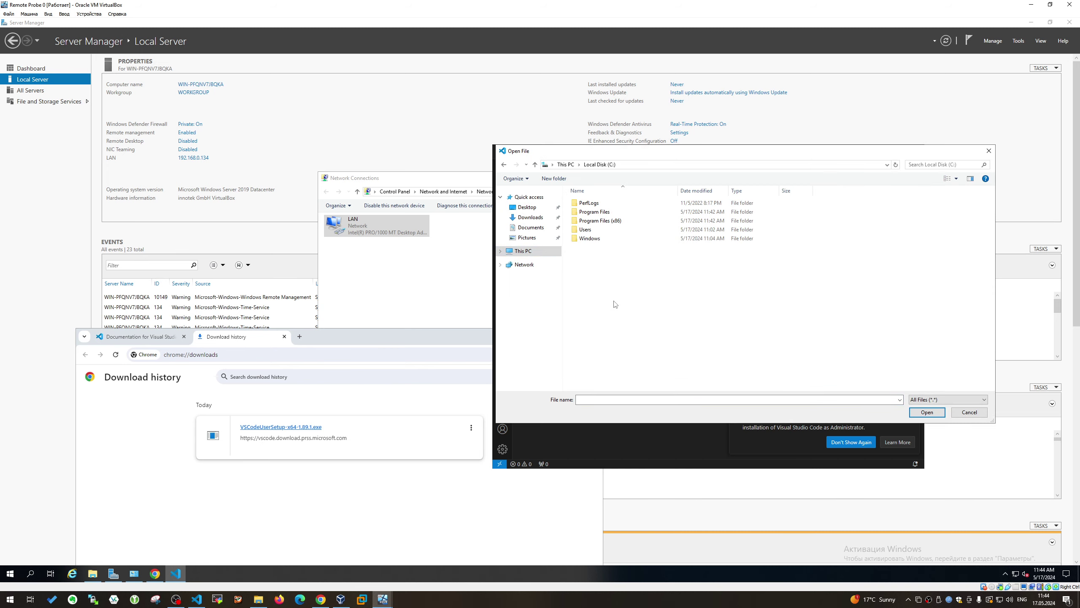
double_click(609, 238)
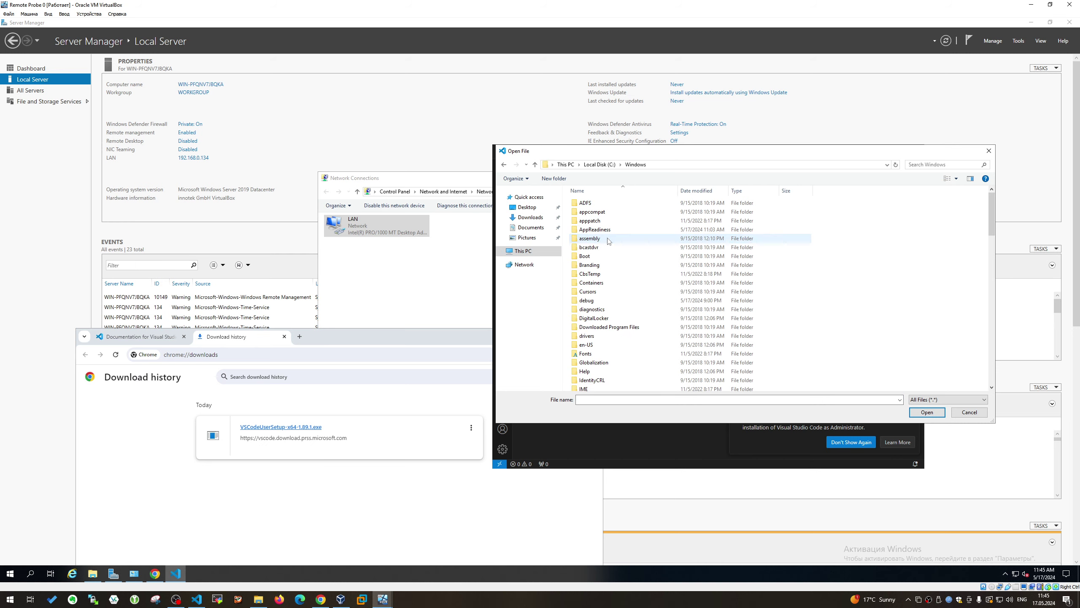
Go down into the System32 folder and then into drivers
scroll(610, 297, down, 4)
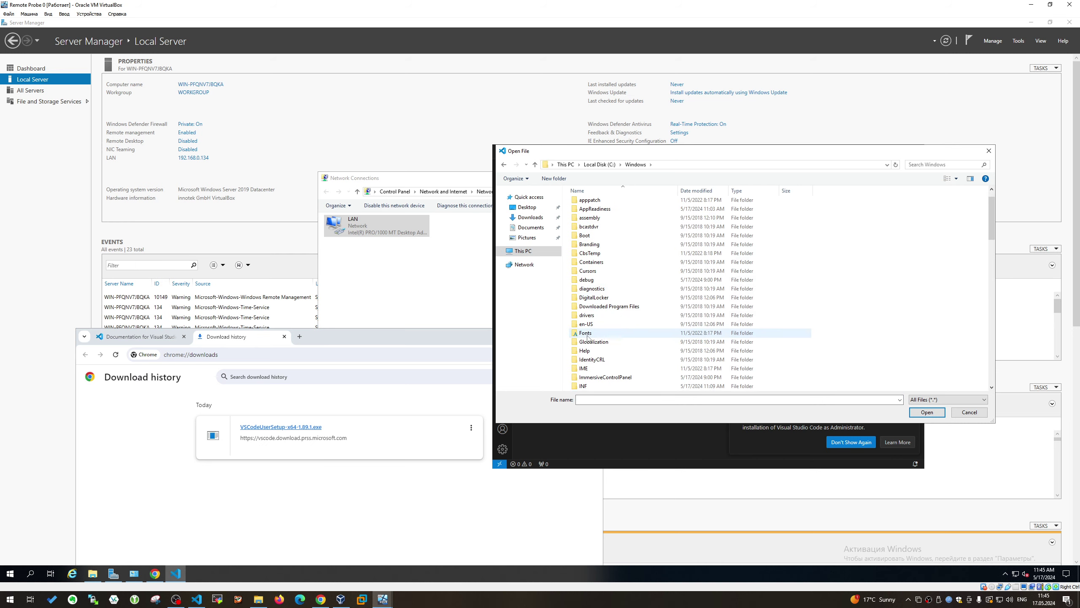
scroll(625, 347, down, 2)
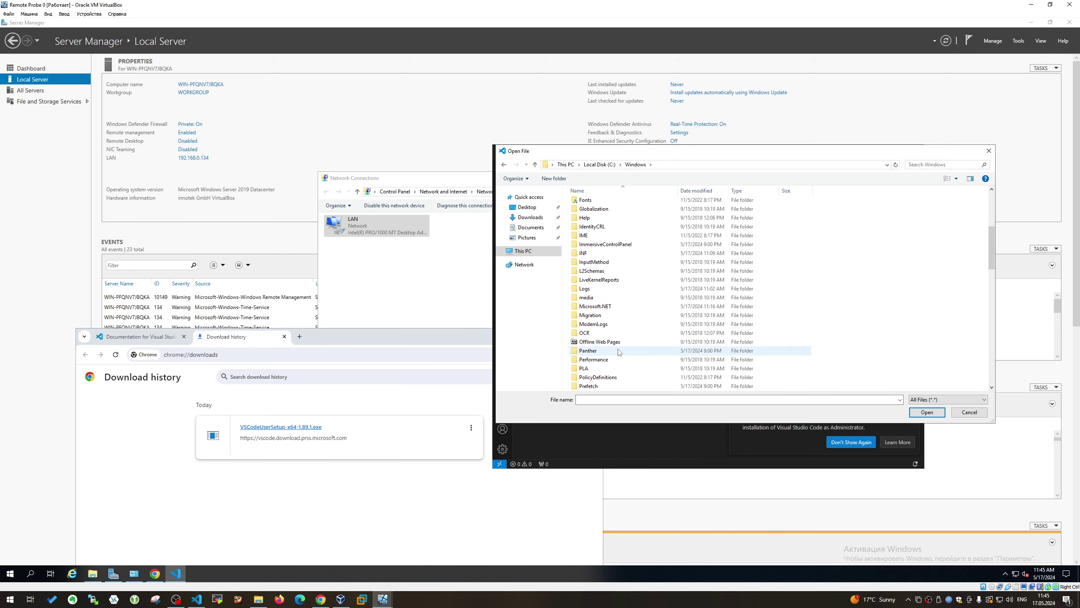
scroll(619, 351, down, 4)
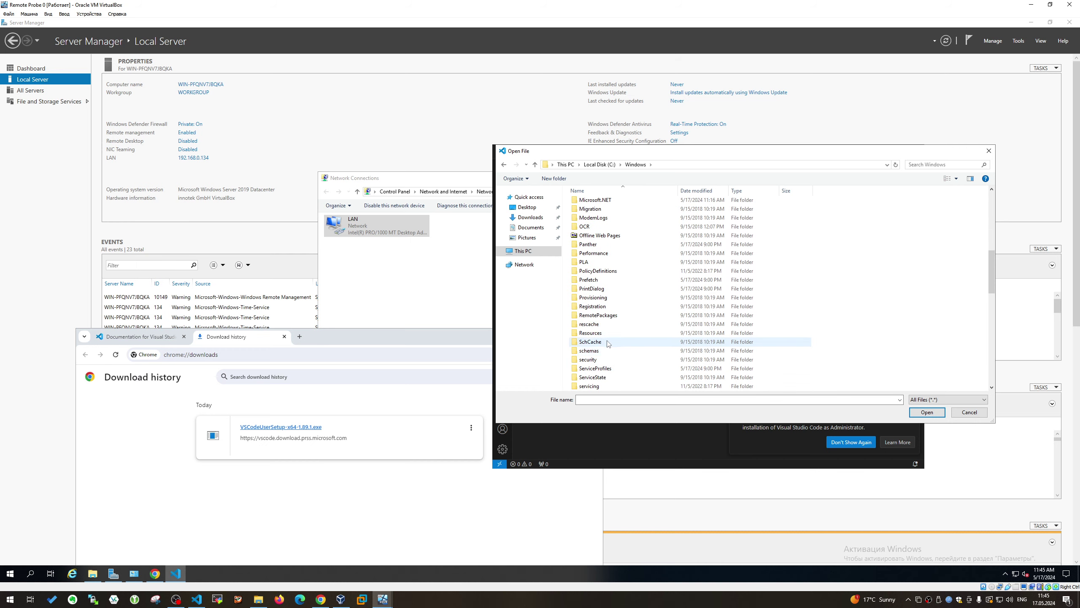
scroll(608, 343, down, 2)
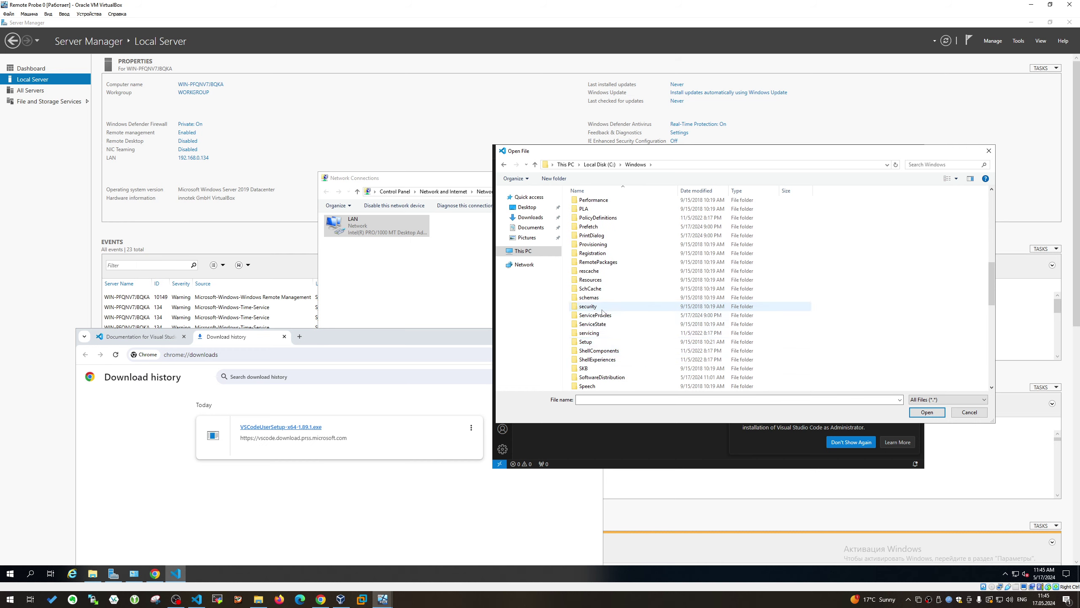
scroll(606, 323, down, 2)
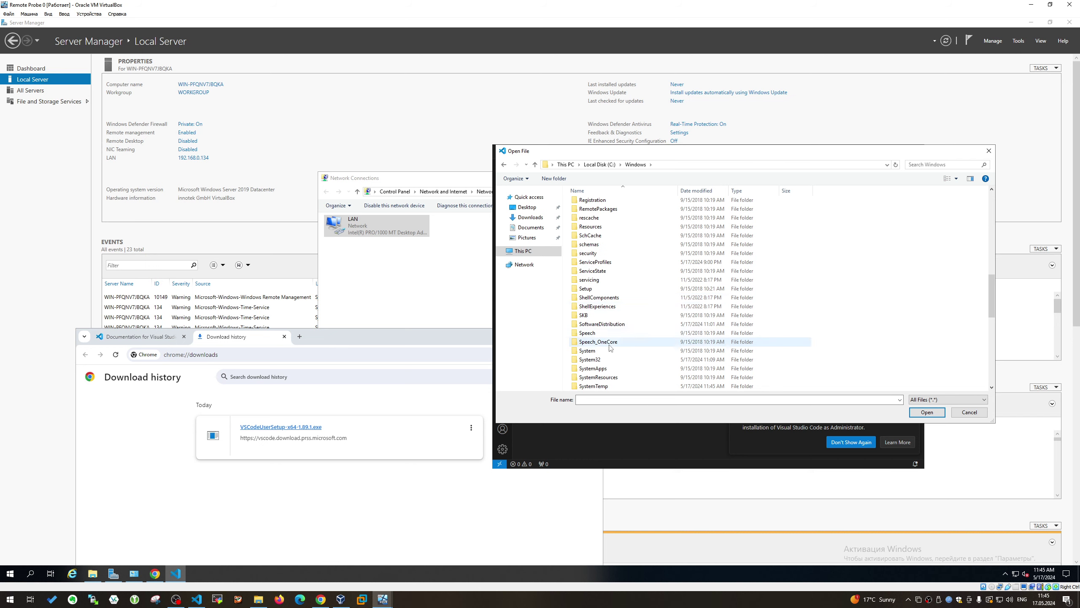
double_click(591, 359)
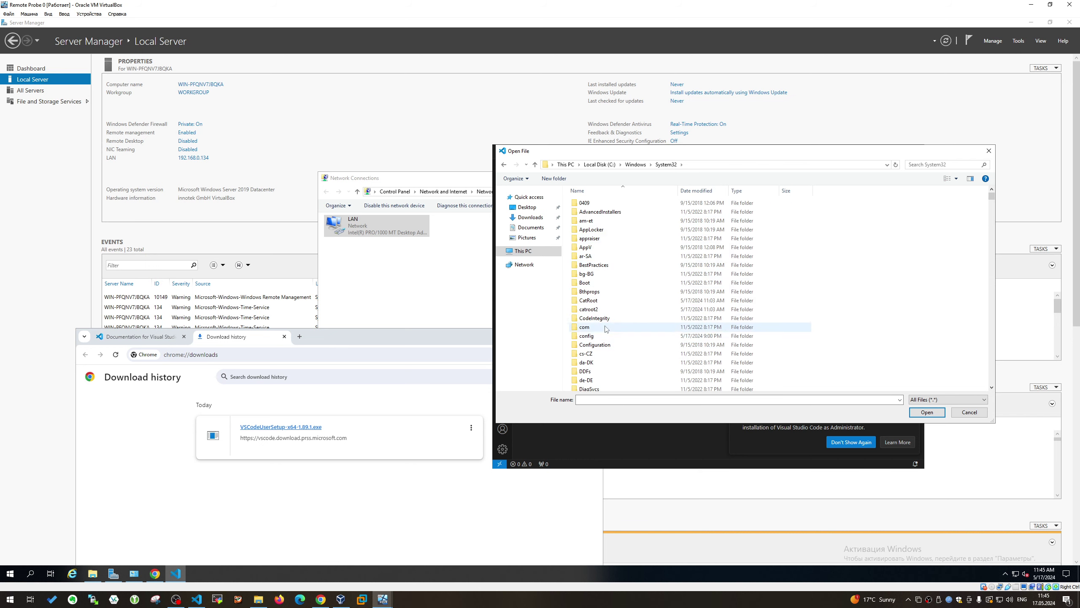
scroll(608, 314, down, 5)
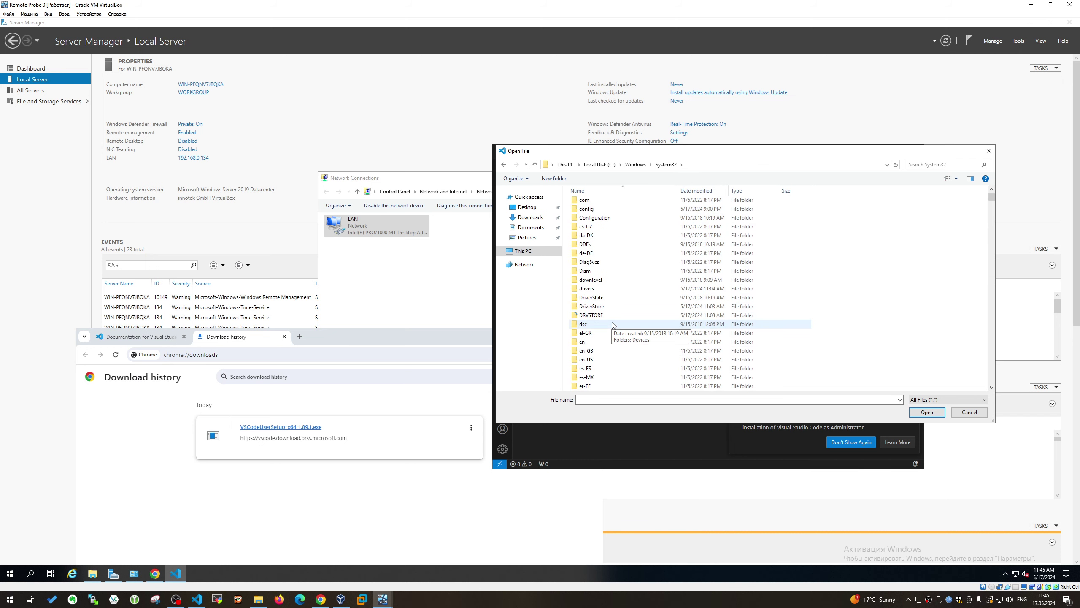
double_click(612, 291)
Pin the etc folder to Quick access and open the hosts file from it
click(606, 222)
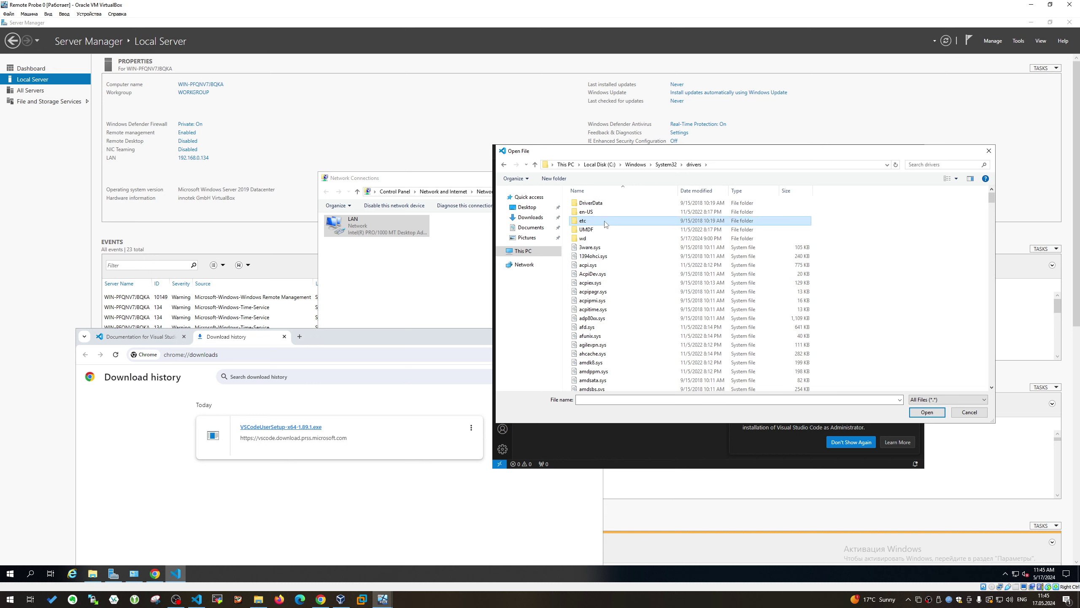
drag(606, 222, 540, 215)
click(527, 218)
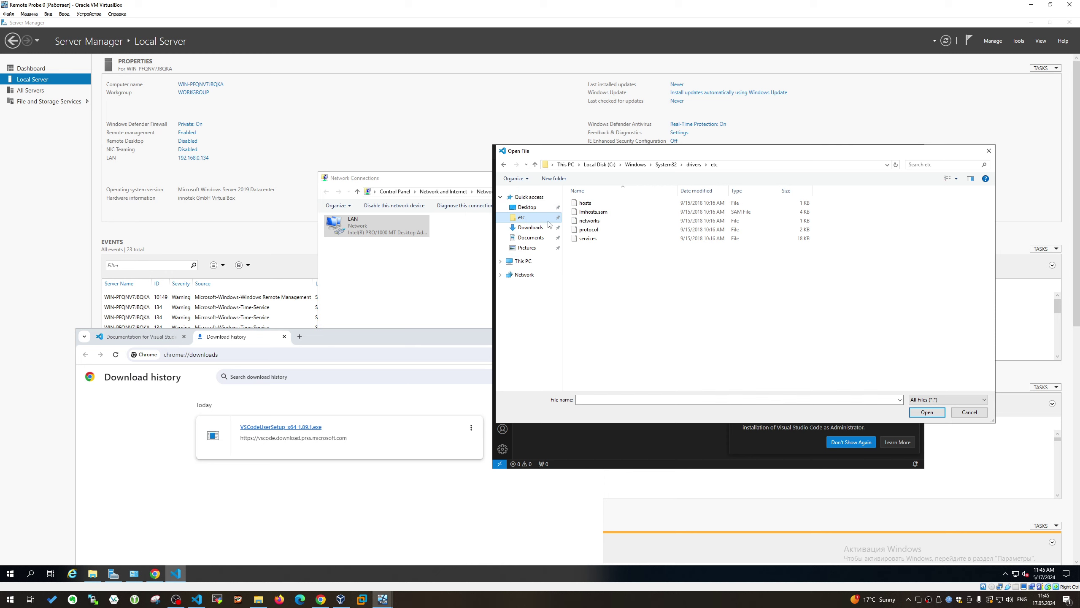
double_click(587, 204)
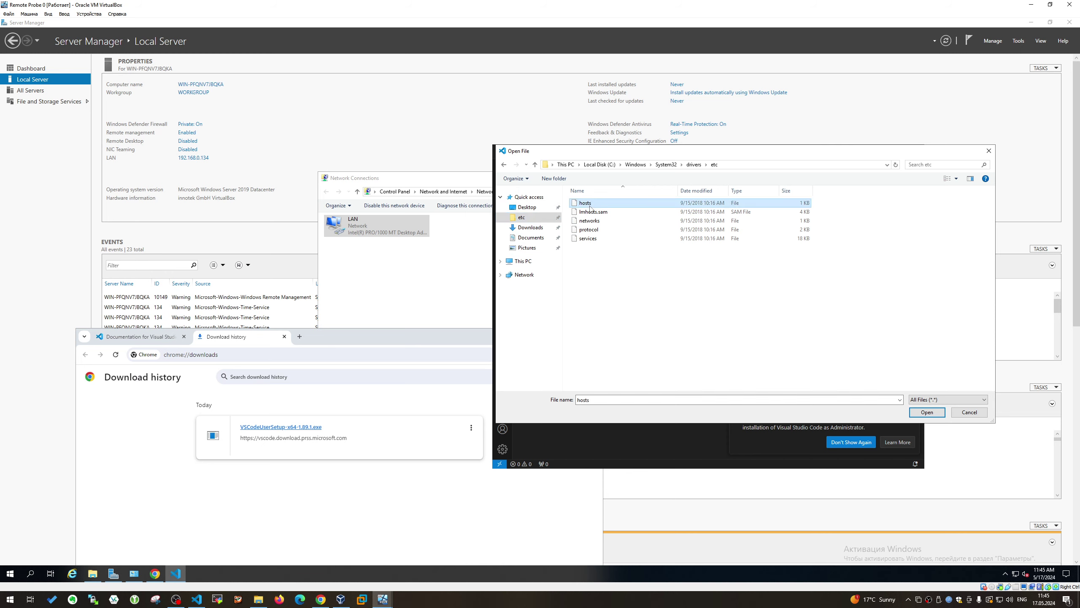
click(693, 356)
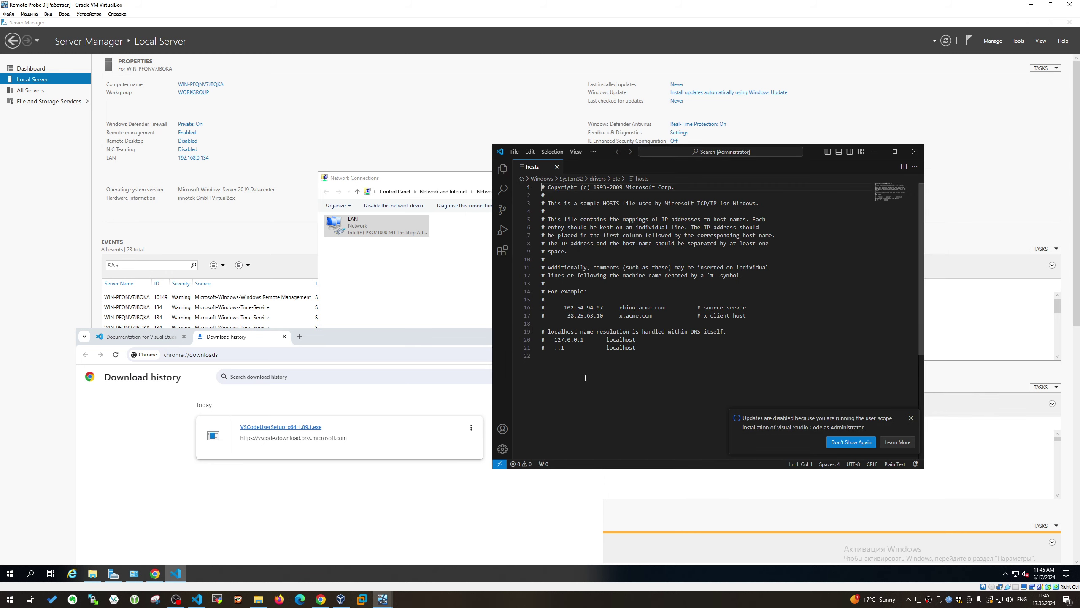
Copy the PRTG lines from the host's hosts file and paste them at the end of the guest's hosts file
click(692, 354)
click(197, 598)
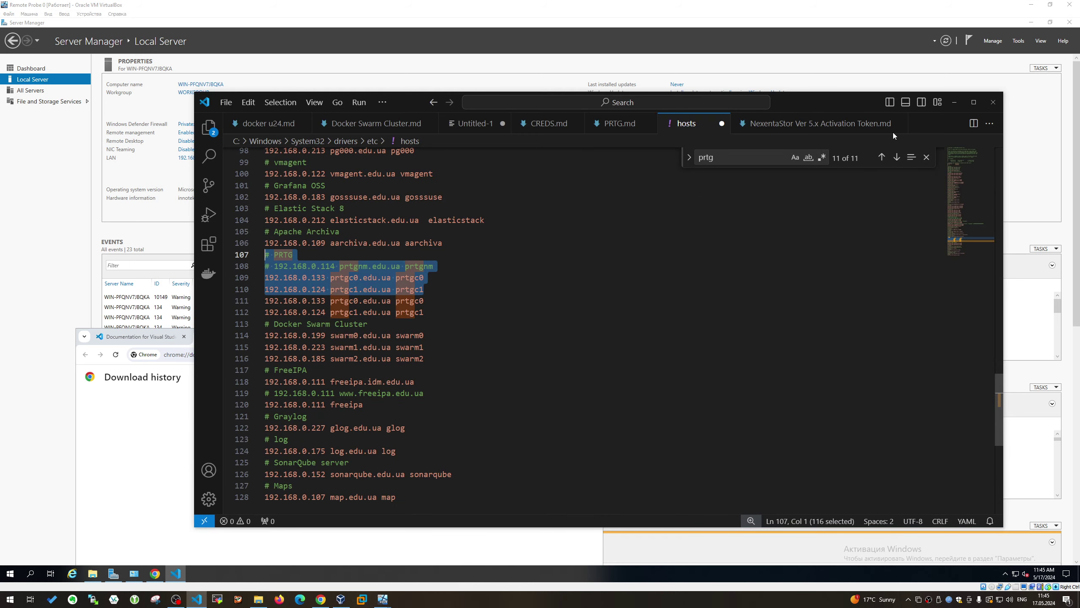
key(alt+Tab)
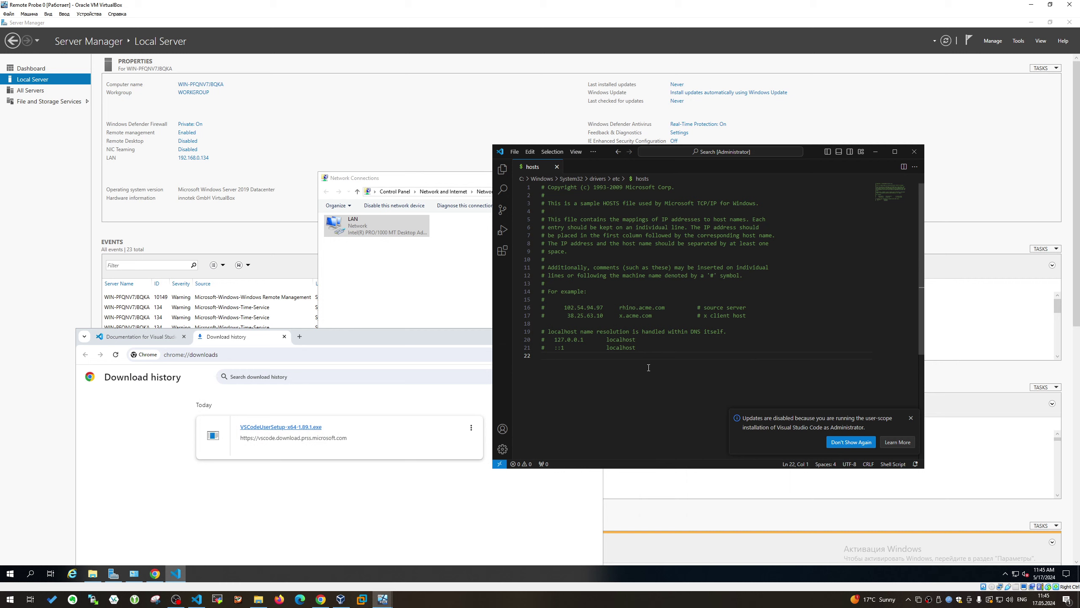
text(# PRTG # 192.168.0.114 prtgnm.edu.ua prtgnm 192.168.0.133 prtgc0.edu.ua prtgc0 192.168.0.124 prtgc1.edu.ua prtgc1)
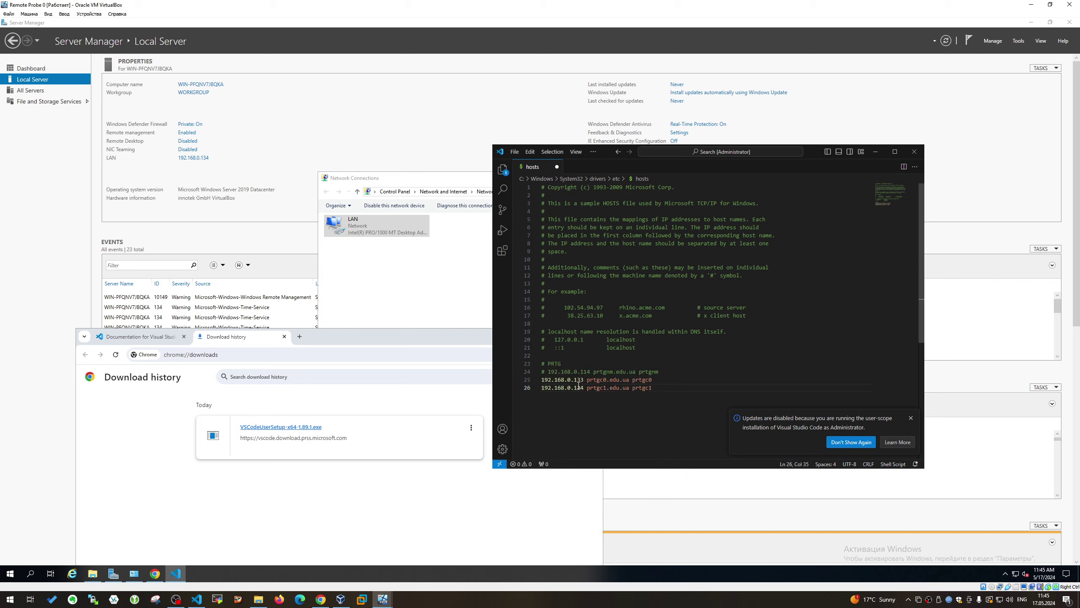
Change the pasted IP to 192.168.0.134 and delete the prtgc1 line
click(582, 379)
text(4)
drag(658, 393, 543, 391)
key(BackSpace)
click(398, 265)
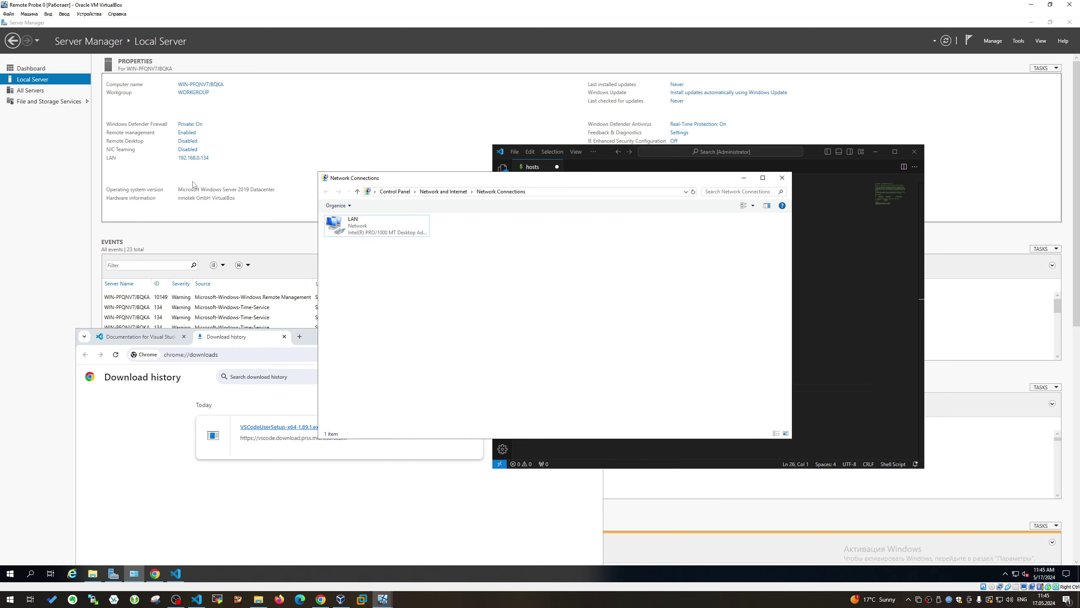
In System Properties, set primary DNS suffix edu.ua and computer name prtgrp0
click(199, 91)
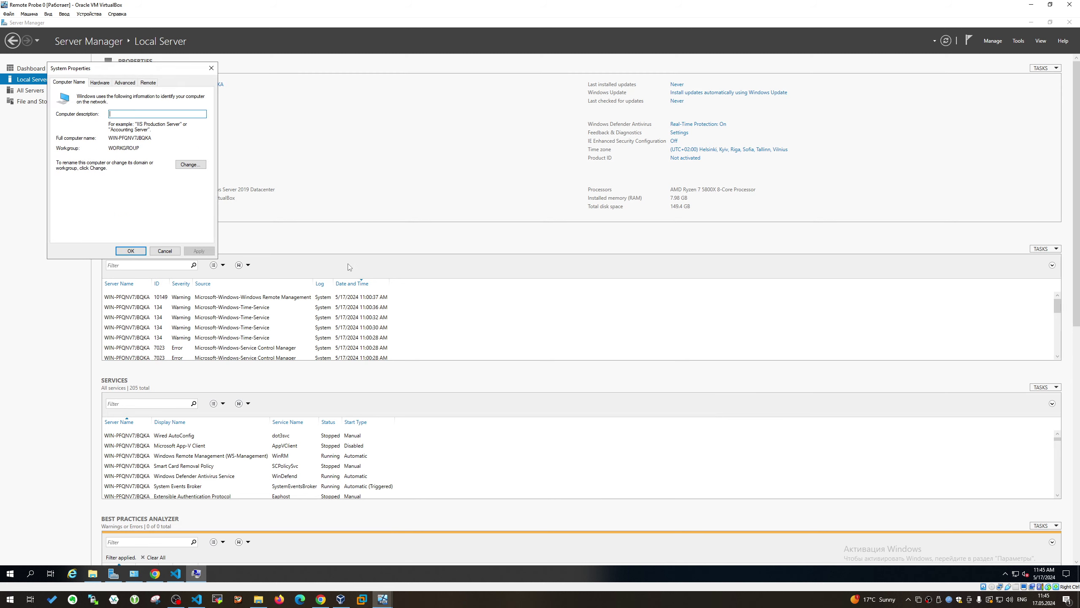
click(192, 168)
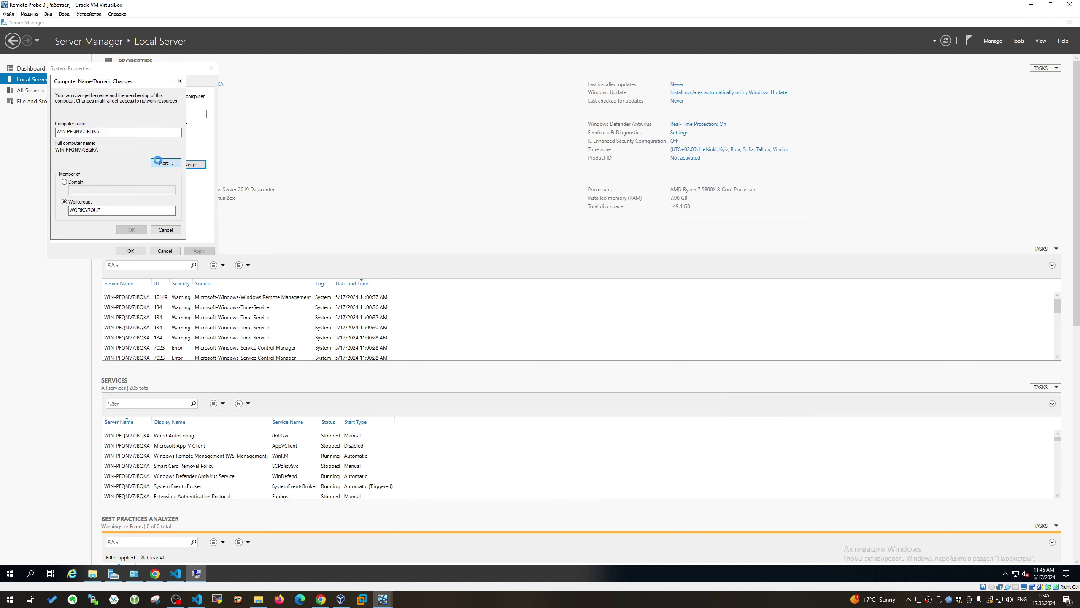
click(156, 162)
text(E)
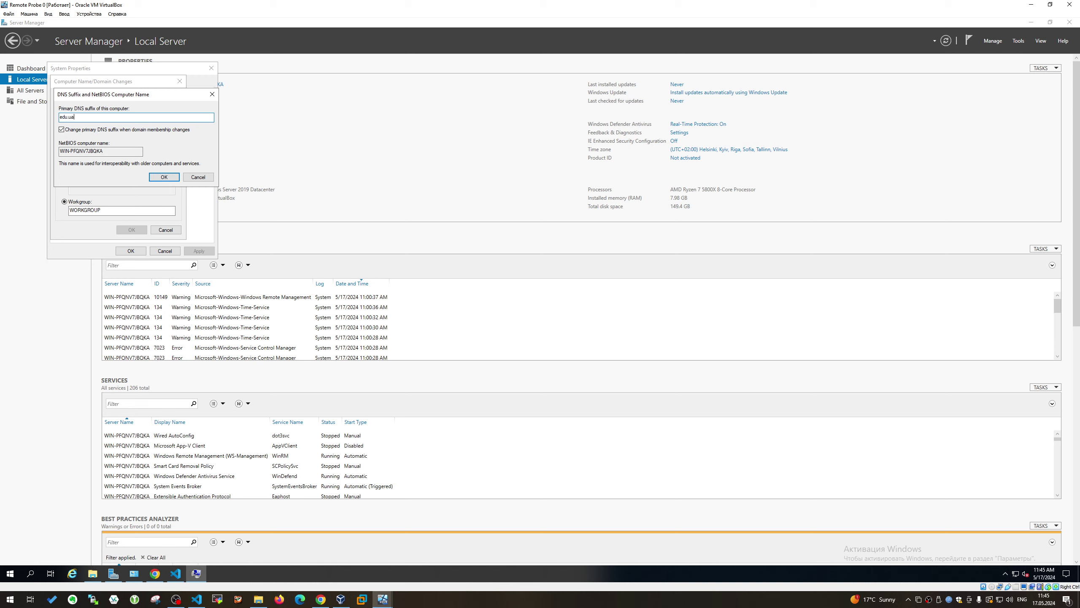
click(170, 175)
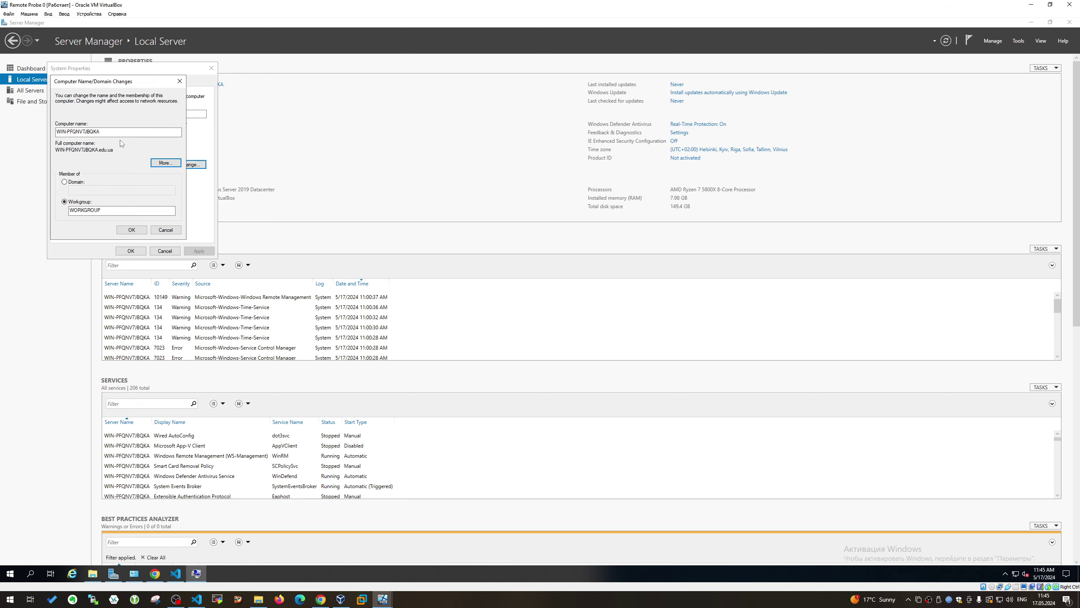
text(prtgrp0)
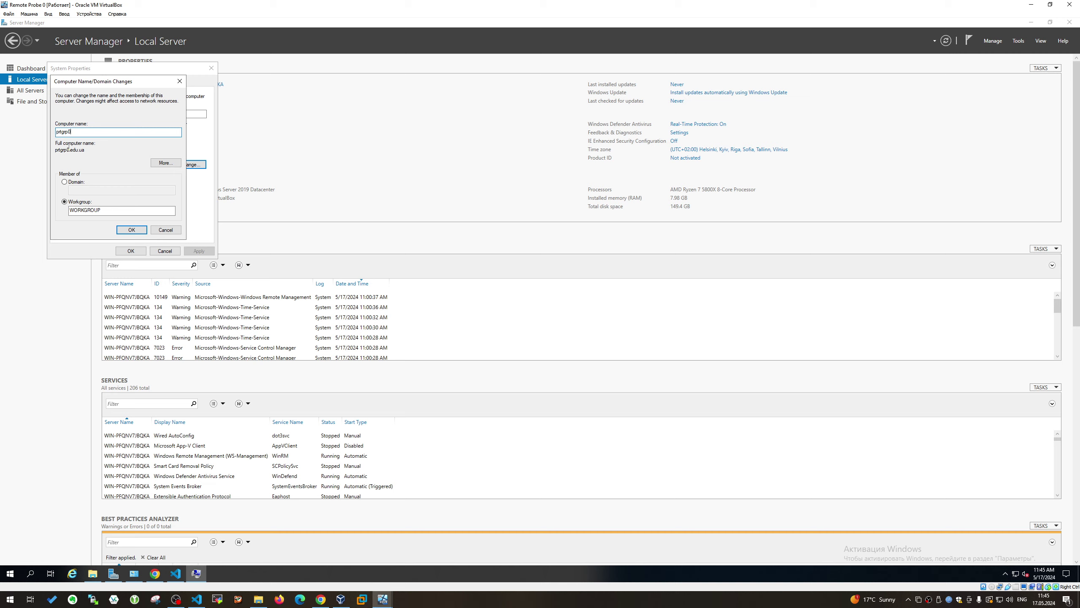
click(138, 232)
Make hosts line 25 read 192.168.0.134 prtgrp0.edu.ua prtgrp0
click(176, 573)
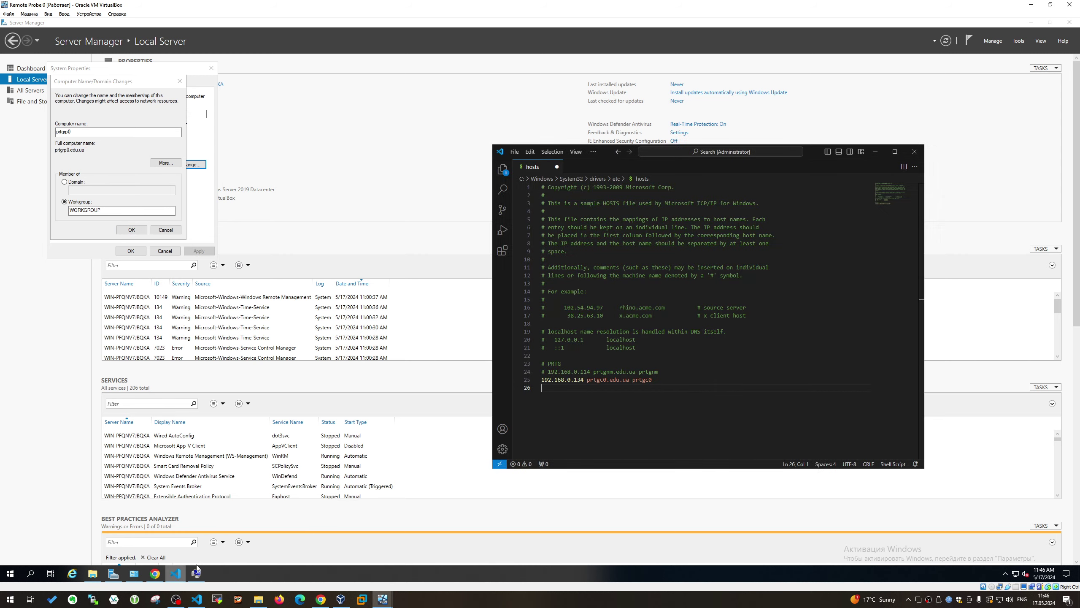
double_click(598, 379)
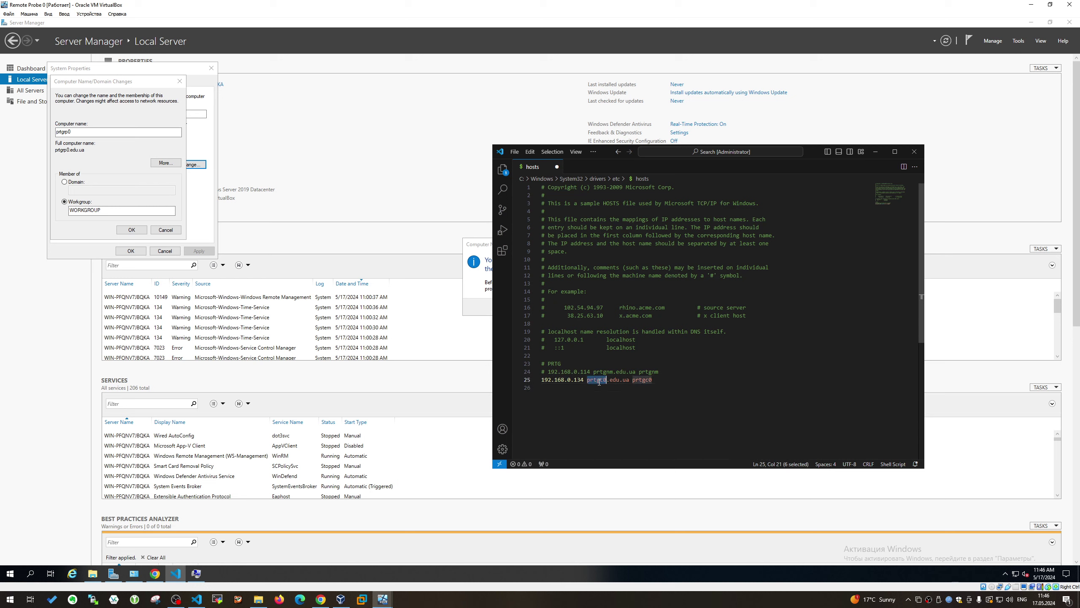
text(prtgrp0.edu.ua)
drag(633, 381, 720, 383)
key(BackSpace)
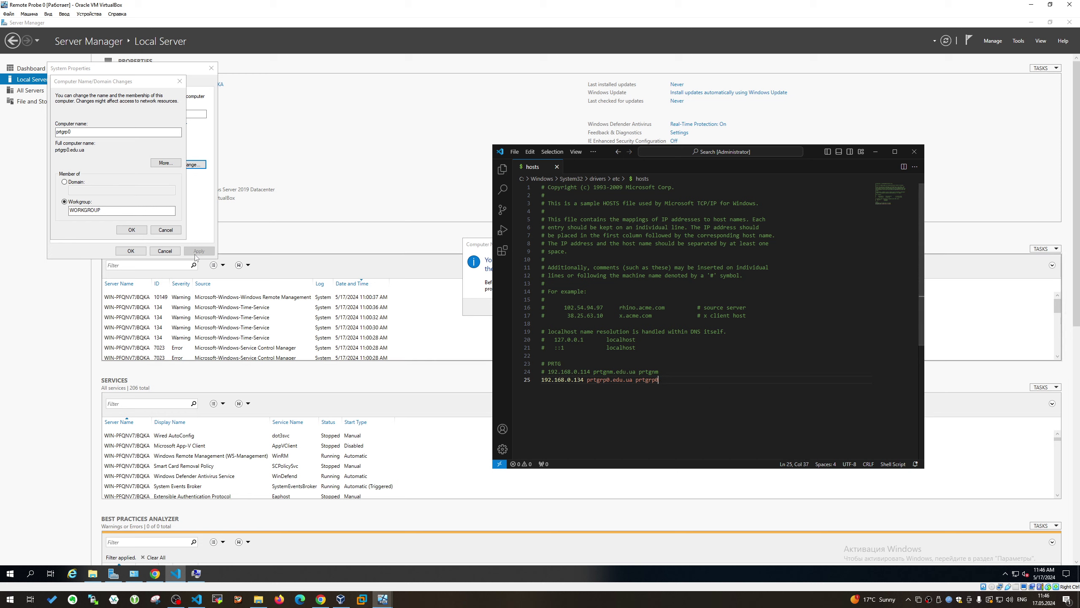
Acknowledge the restart notice, close System Properties and restart the server now
click(124, 230)
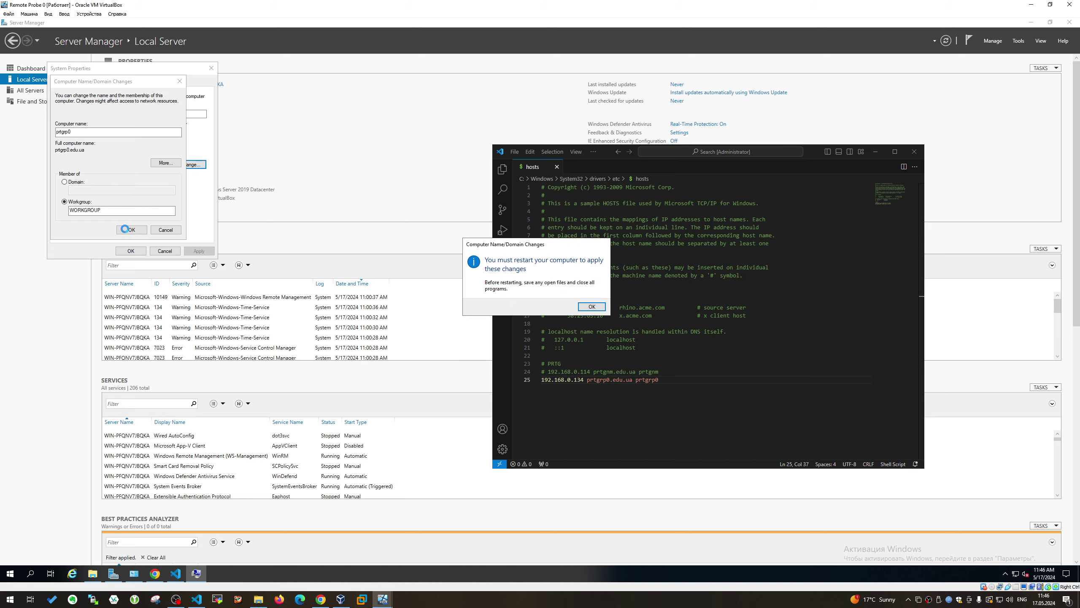
click(592, 306)
click(130, 250)
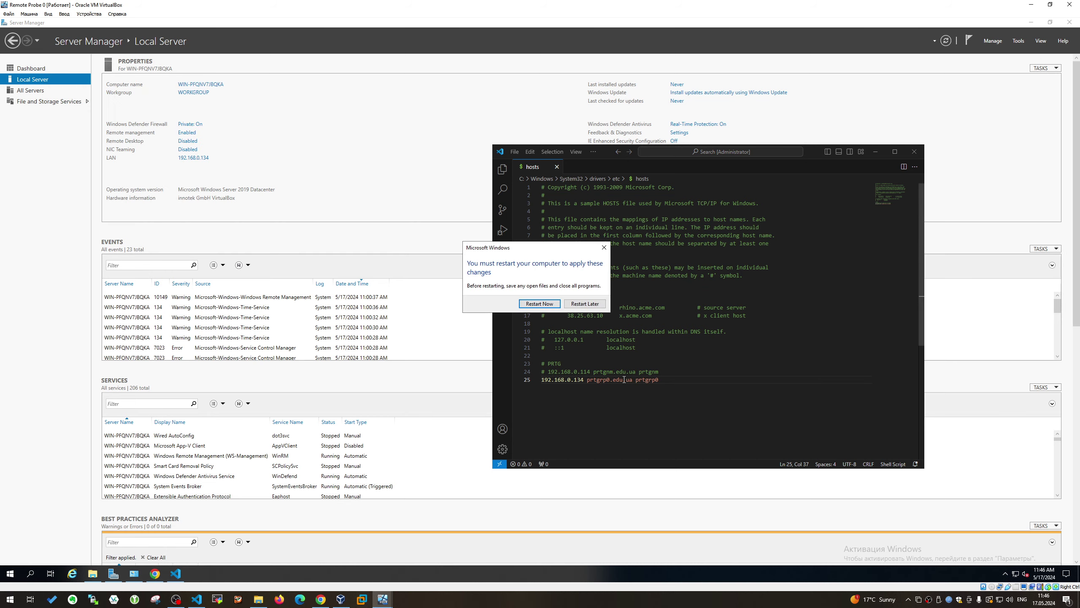
click(540, 303)
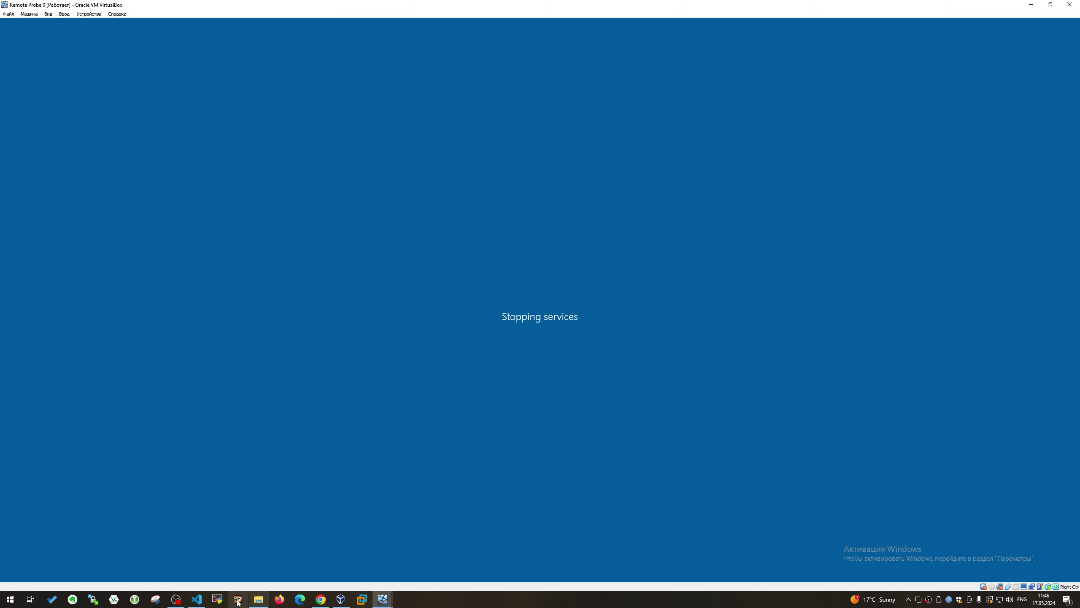
Review the PRTG entries in the host's hosts file, then return to the VM window
click(197, 600)
click(461, 301)
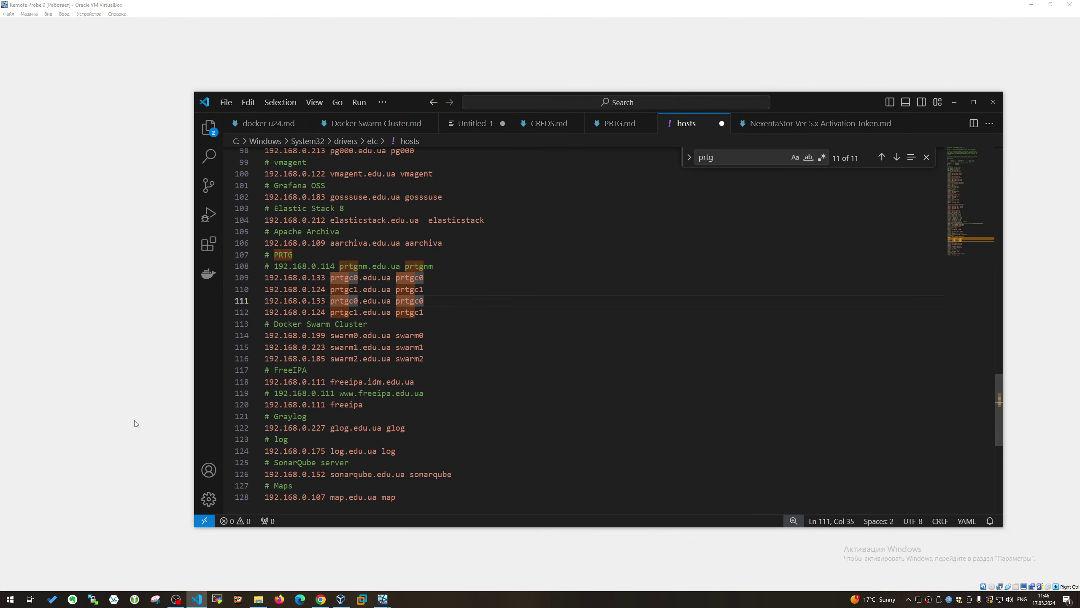
click(83, 422)
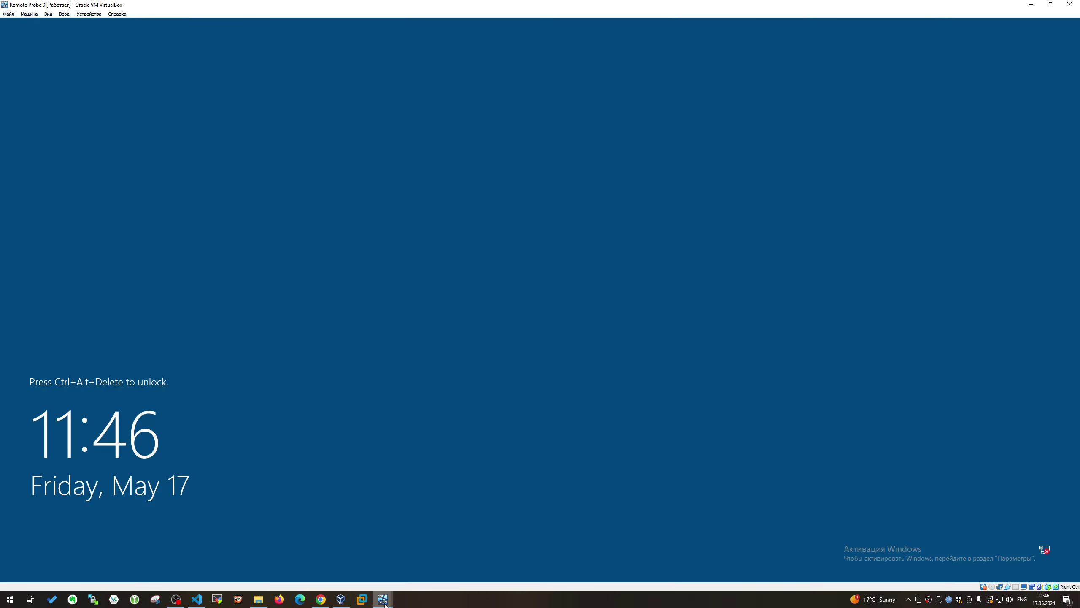
Switch to Remote Probe 1, send Ctrl-Alt-Del and sign in with the administrator password
mouse_move(383, 599)
click(469, 542)
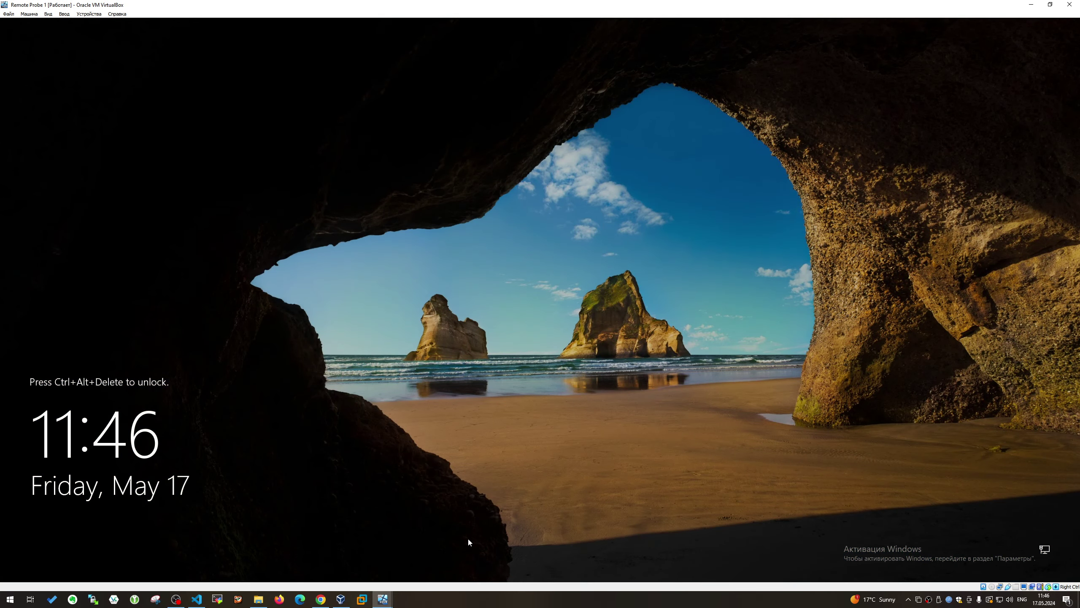
click(63, 13)
mouse_move(85, 27)
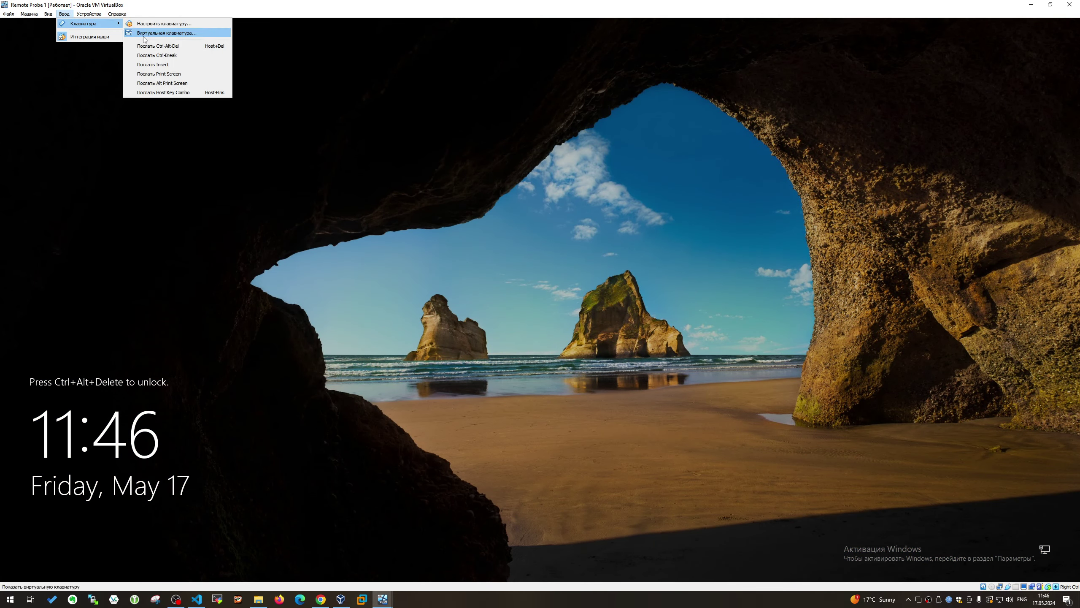
click(177, 52)
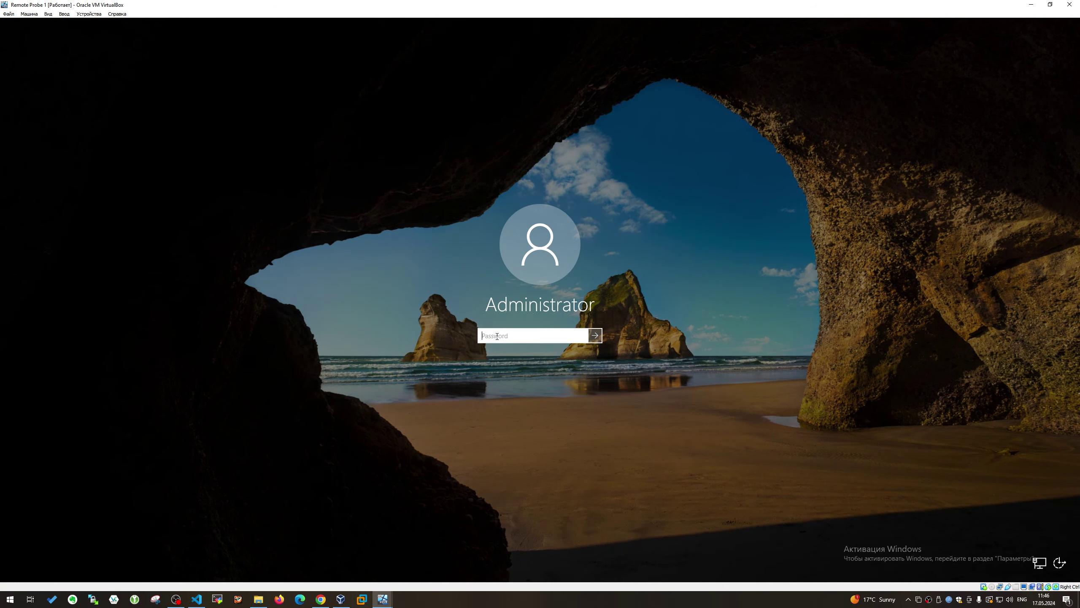
text(P)
key(Return)
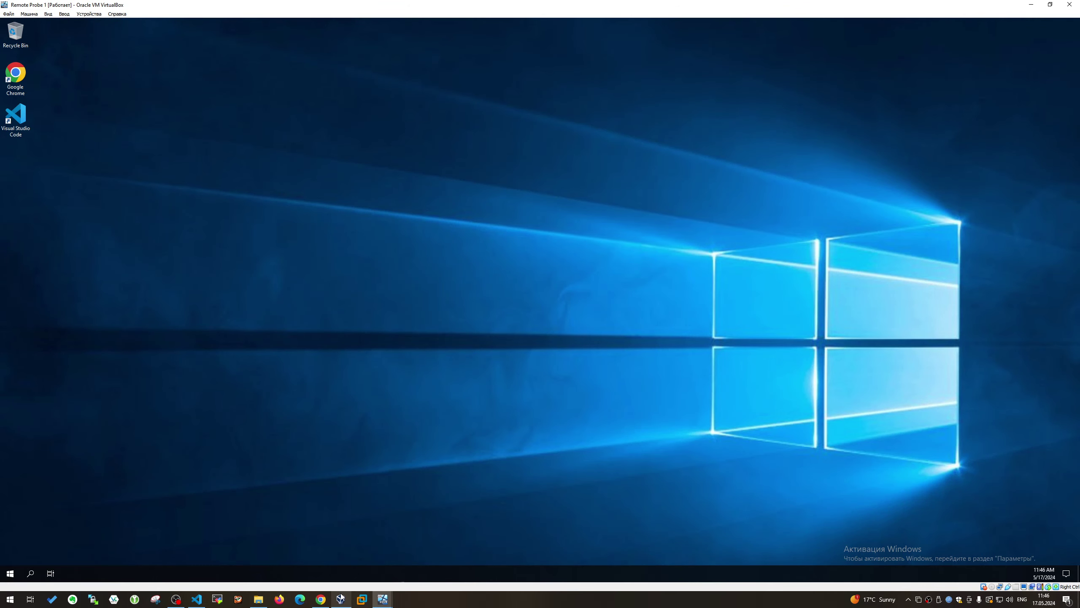
click(340, 597)
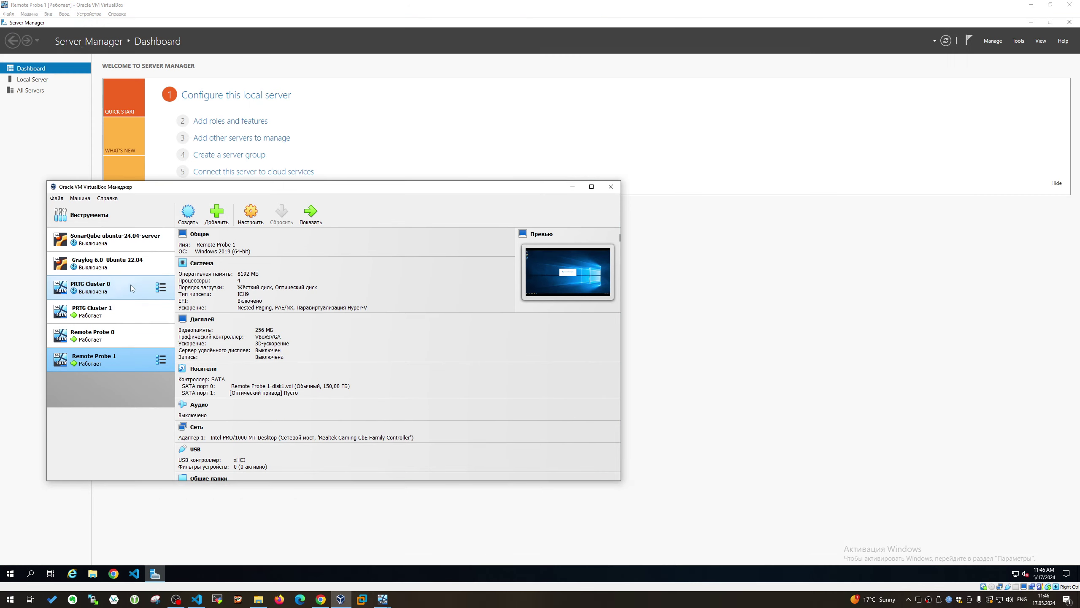
Start PRTG Cluster 0 headless in the background from VirtualBox Manager
click(132, 289)
click(332, 217)
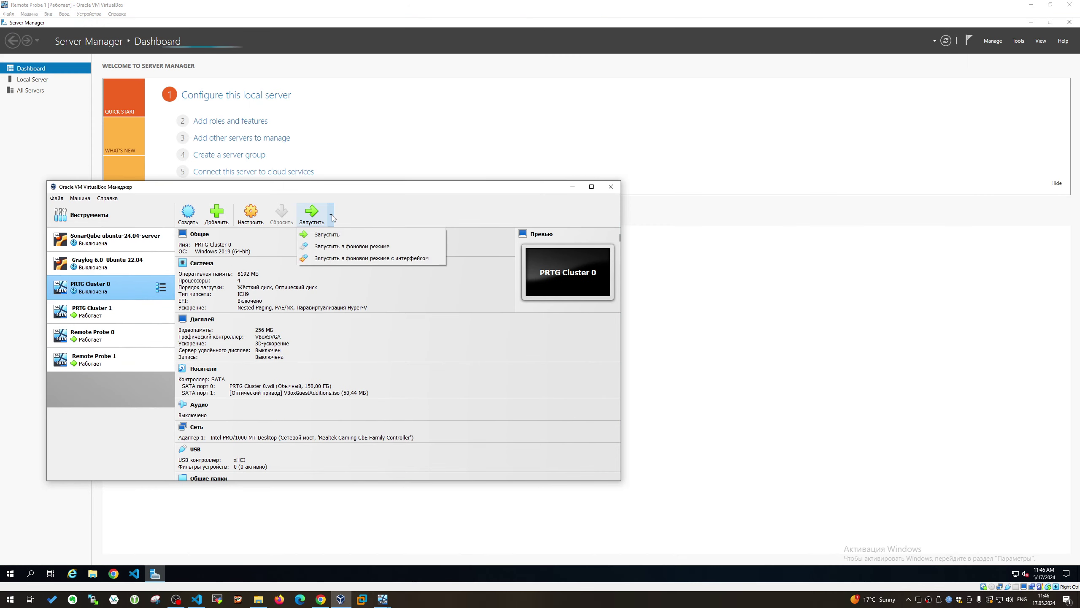
click(351, 246)
Stop Server Manager launching at logon via its Properties on Remote Probe 1, then close it
click(20, 102)
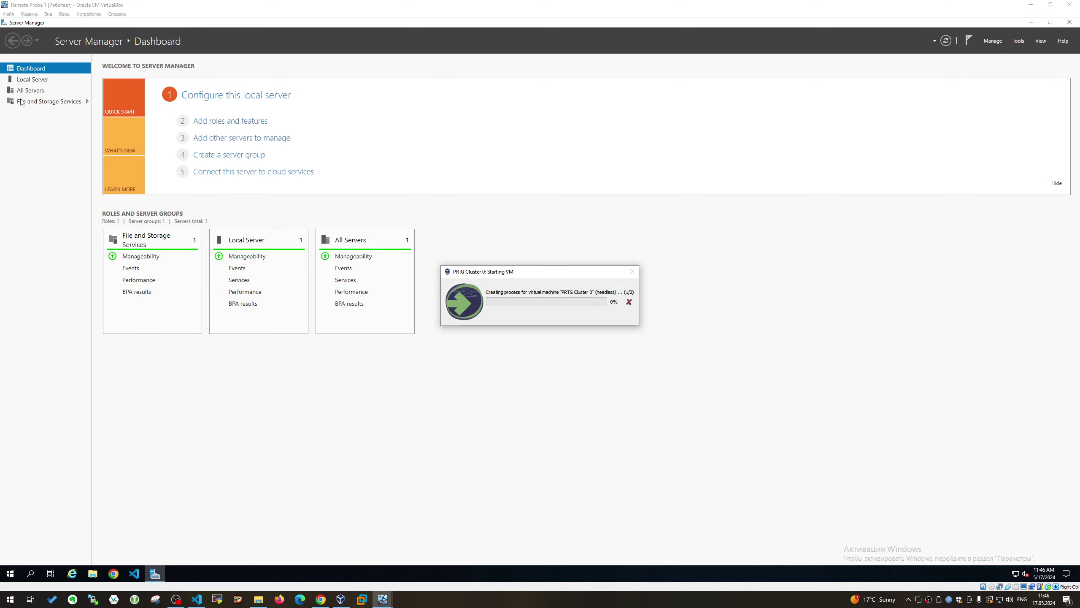
click(33, 79)
click(991, 41)
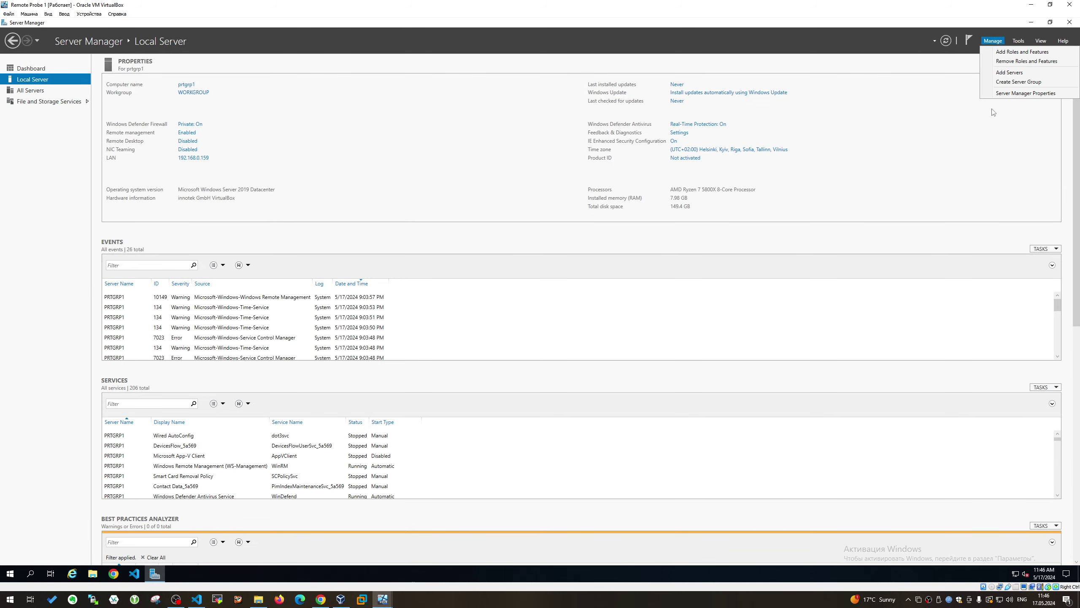
click(1021, 93)
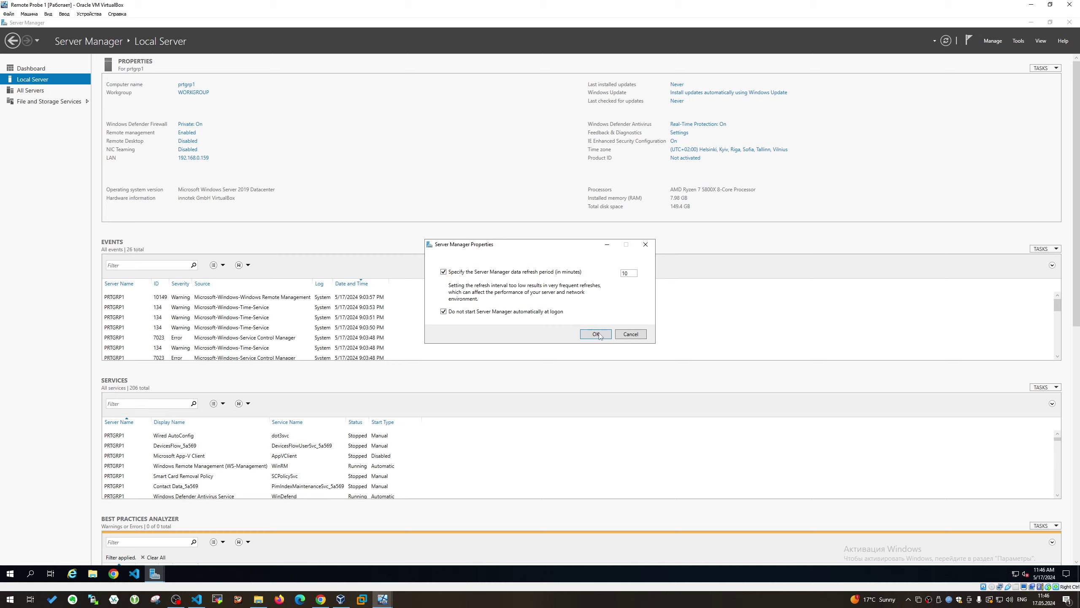
click(596, 335)
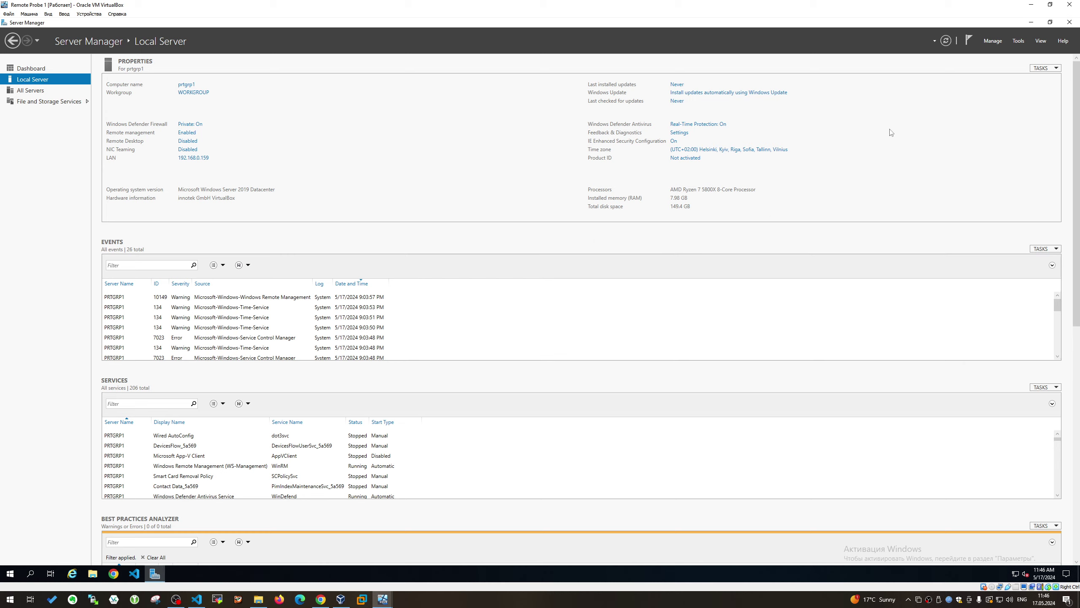
click(1070, 22)
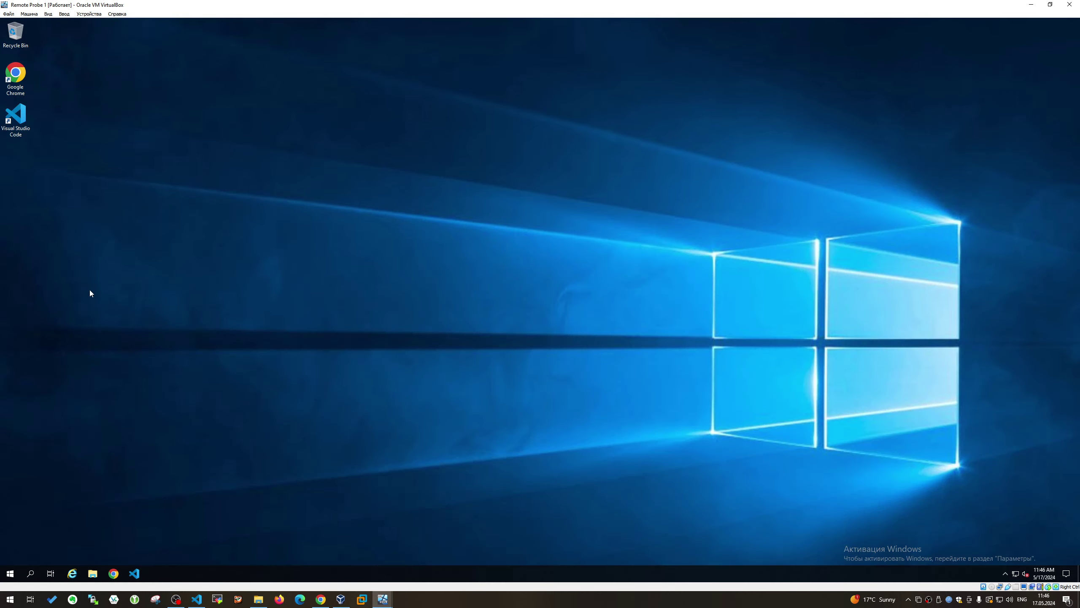
Launch VS Code in the VM and select the 192.168.0.159 prtgrp1 entry on line 27
double_click(16, 118)
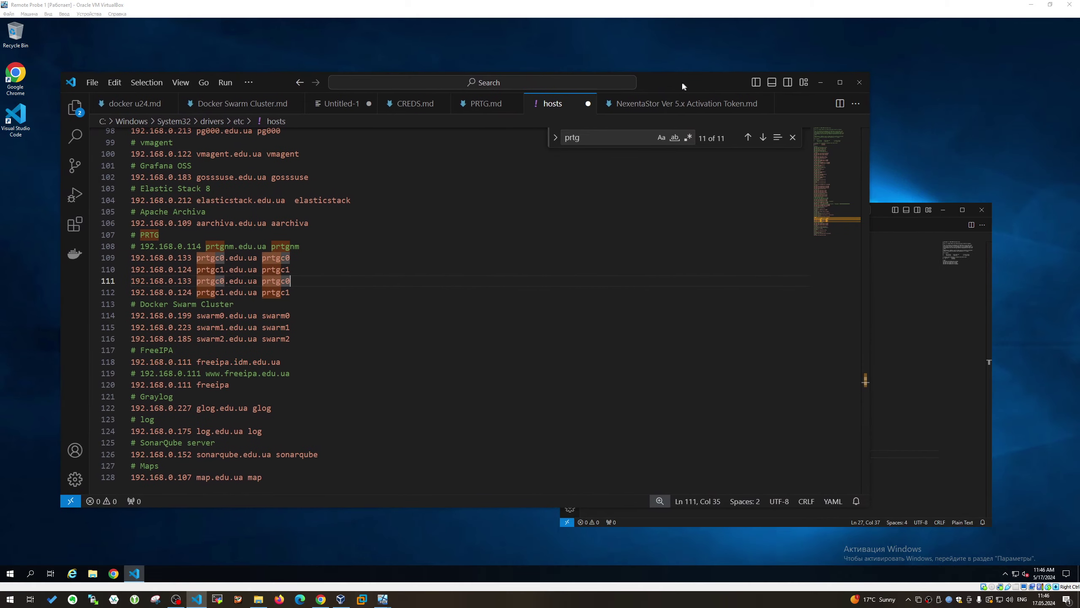
click(832, 339)
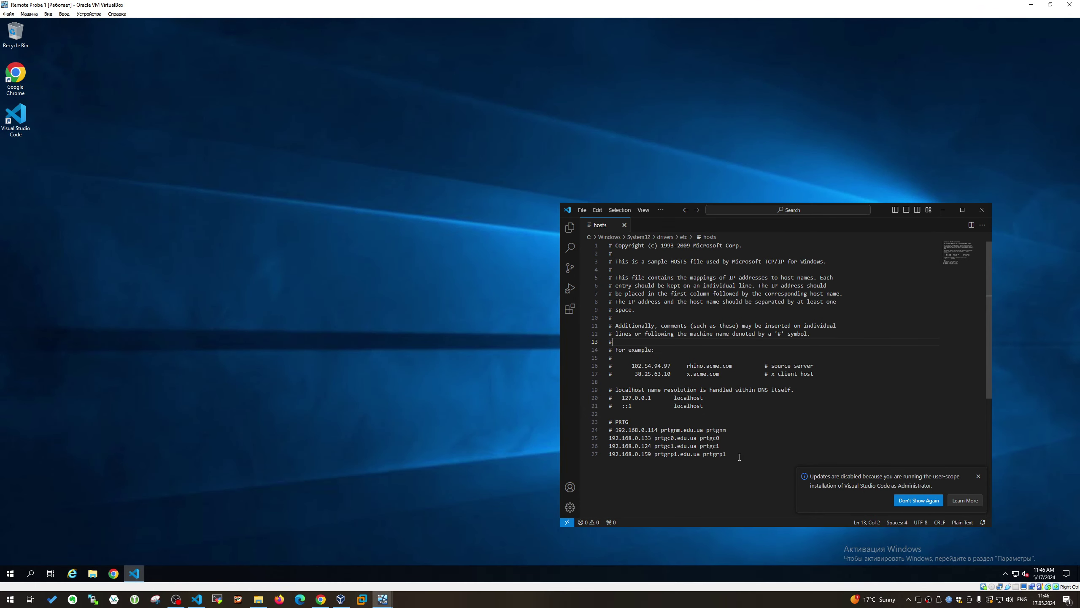
drag(740, 457, 587, 455)
key(ctrl+c)
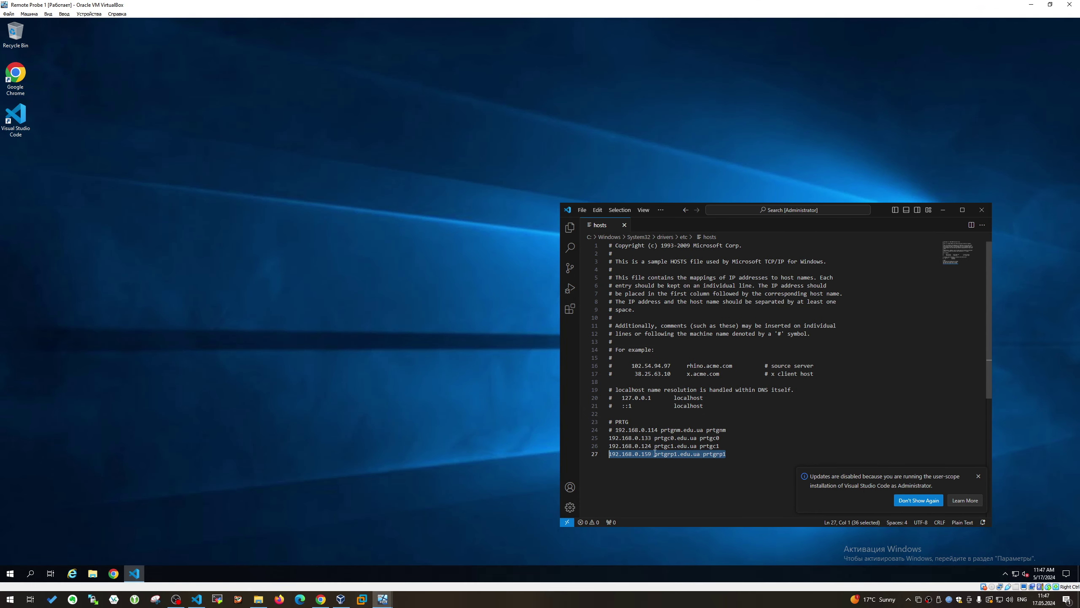
In the host's hosts file, replace duplicate lines 111–112 with the prtgrp1 entry and add a blank line after 110
click(196, 598)
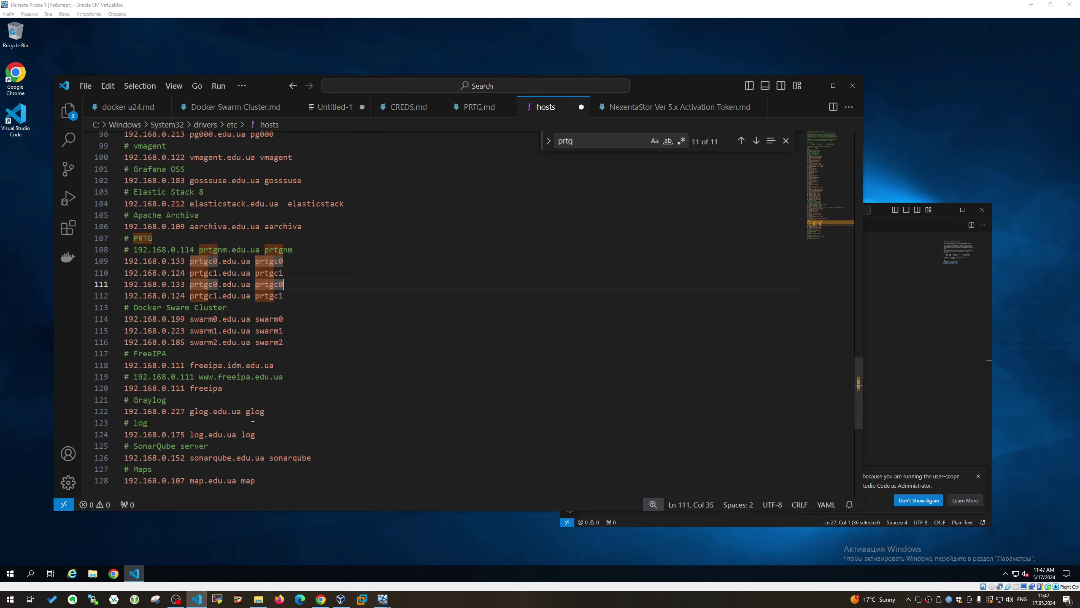
drag(293, 295, 119, 284)
key(ctrl+v)
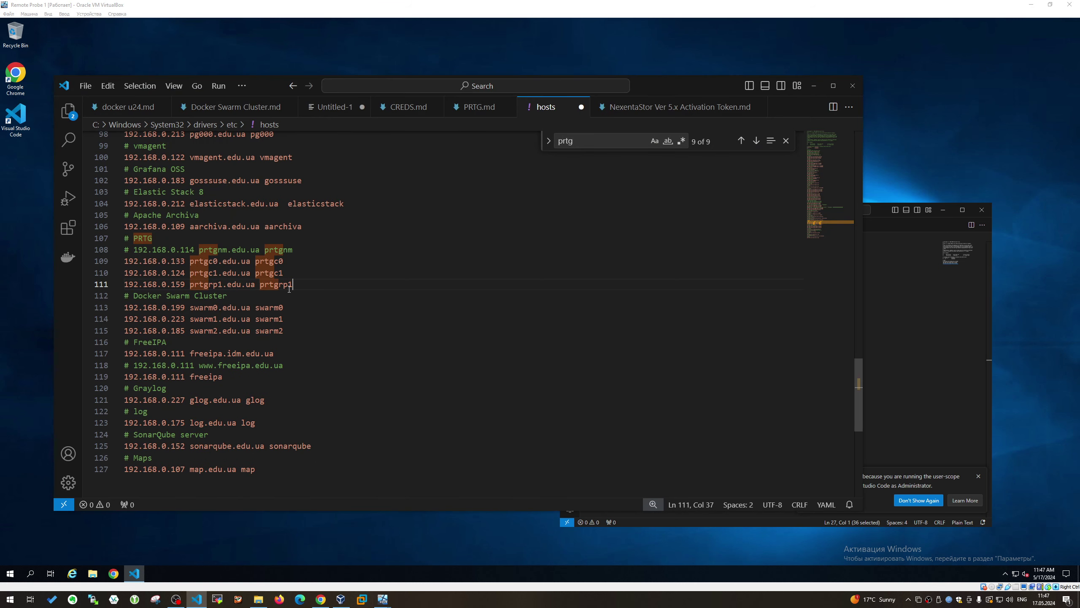
click(309, 276)
key(Return)
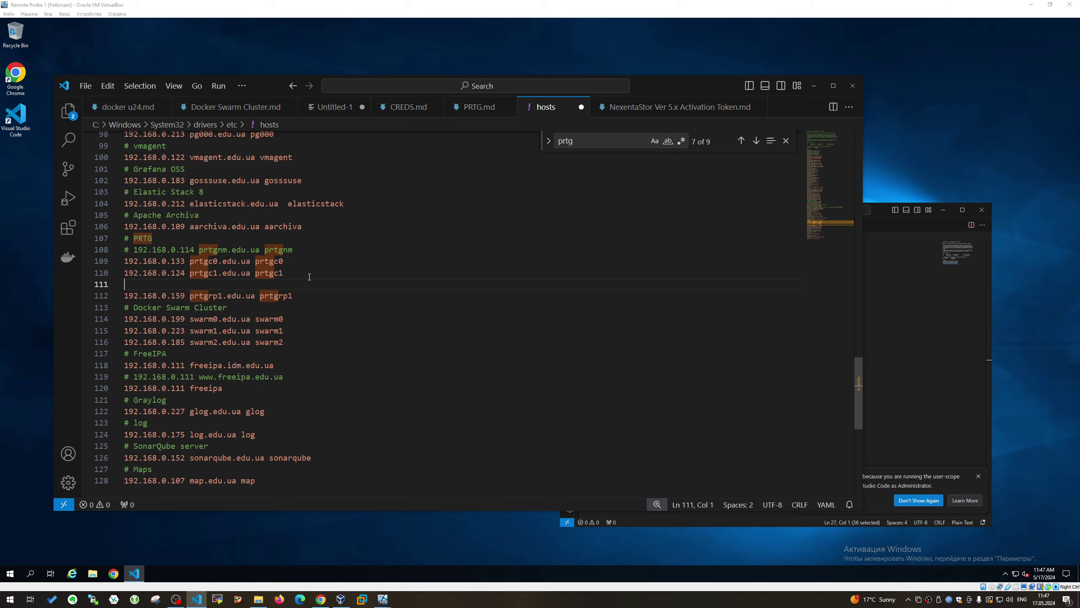
mouse_move(382, 598)
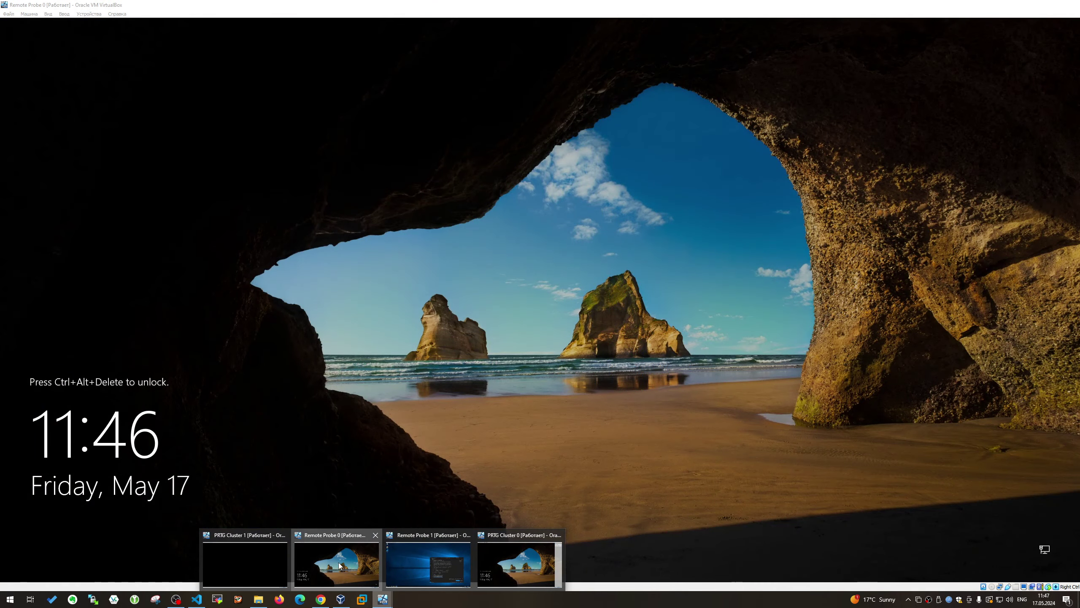
Switch to Remote Probe 0, send Ctrl-Alt-Del and sign in as Administrator with the account password
click(340, 565)
click(64, 13)
mouse_move(100, 24)
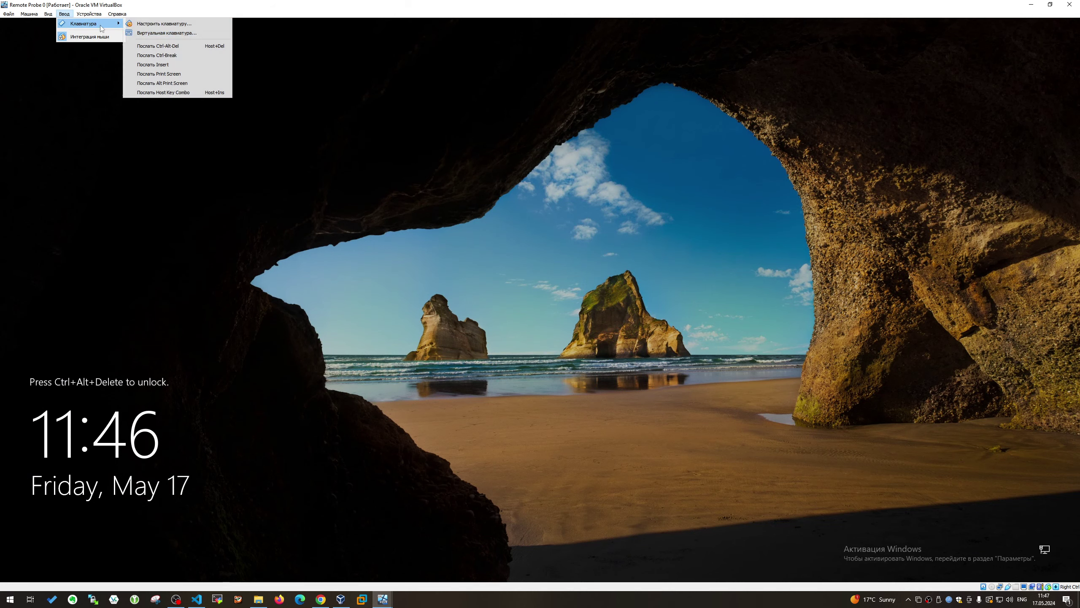
click(199, 45)
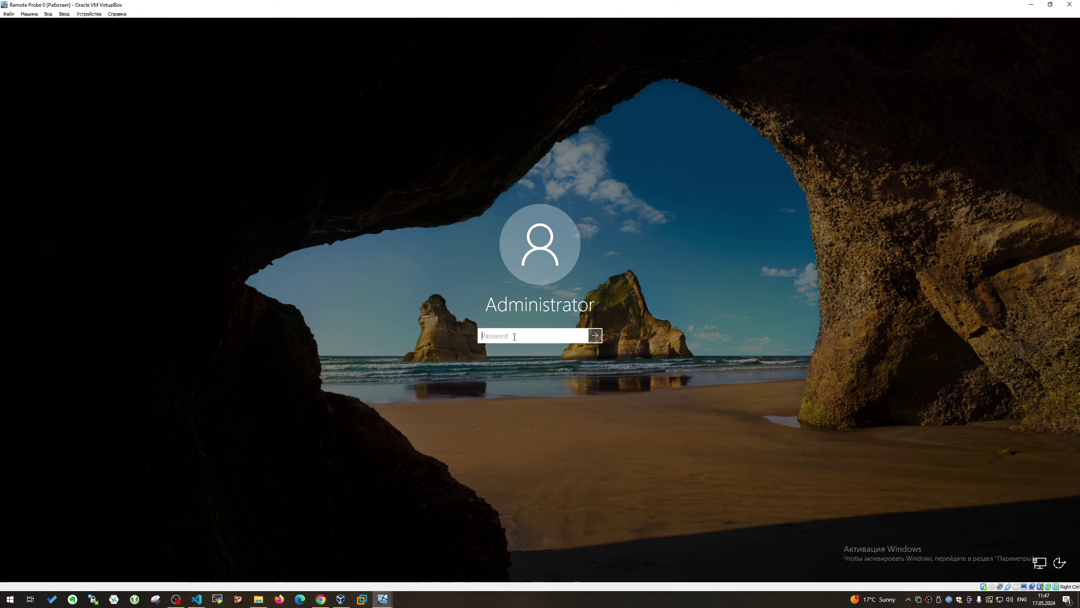
text(P@ssw0rd1)
key(Return)
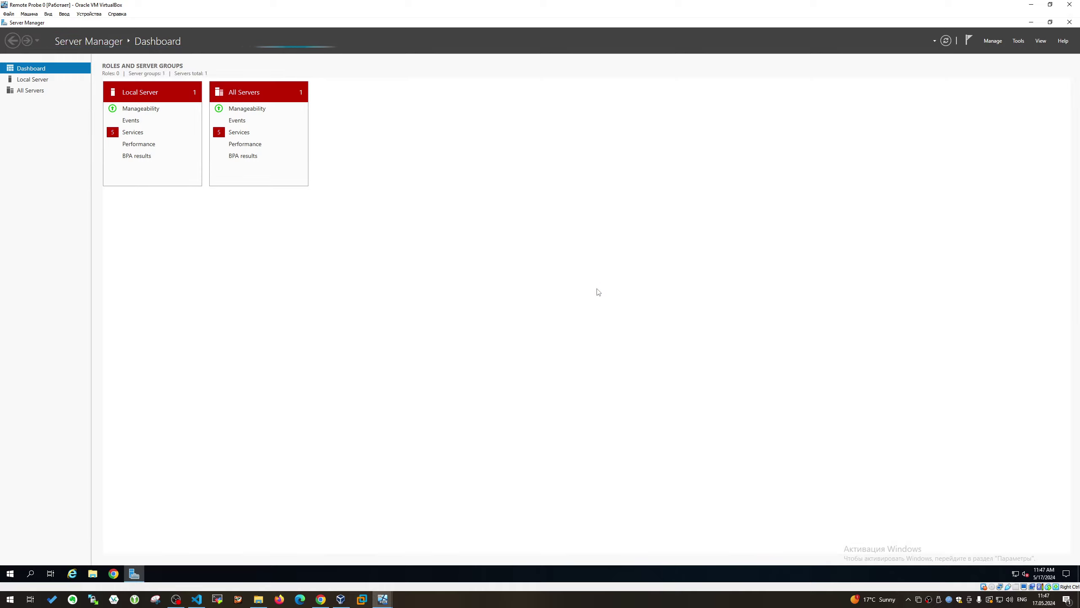
Go via All Servers to the Local Server page showing prtgrp0 at 192.168.0.134
click(47, 90)
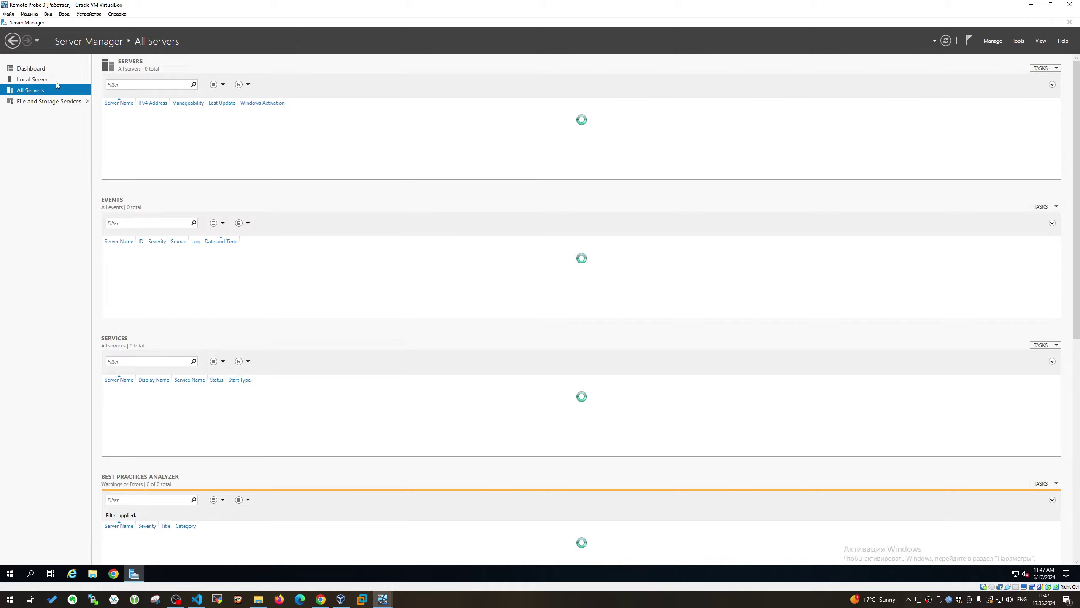
click(54, 83)
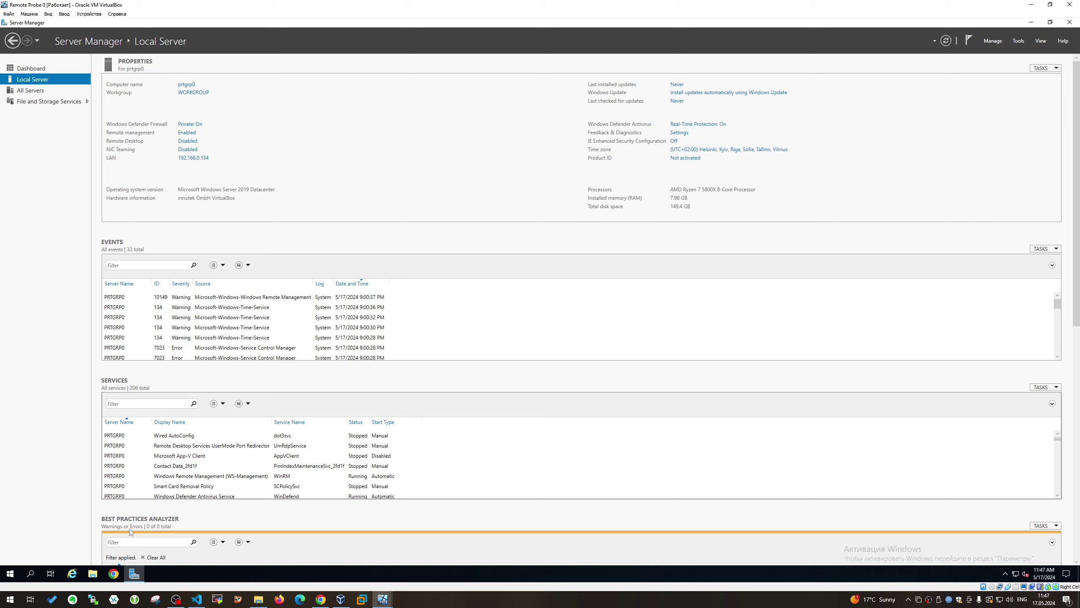
Pin Visual Studio Code and Google Chrome to Start and launch both
click(9, 574)
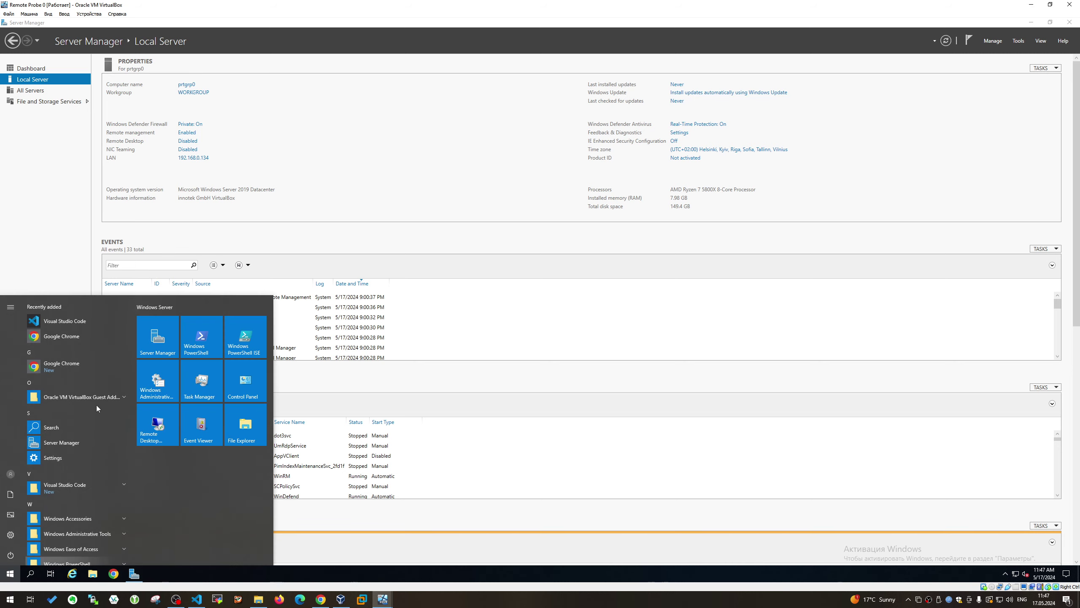
right_click(82, 323)
click(87, 334)
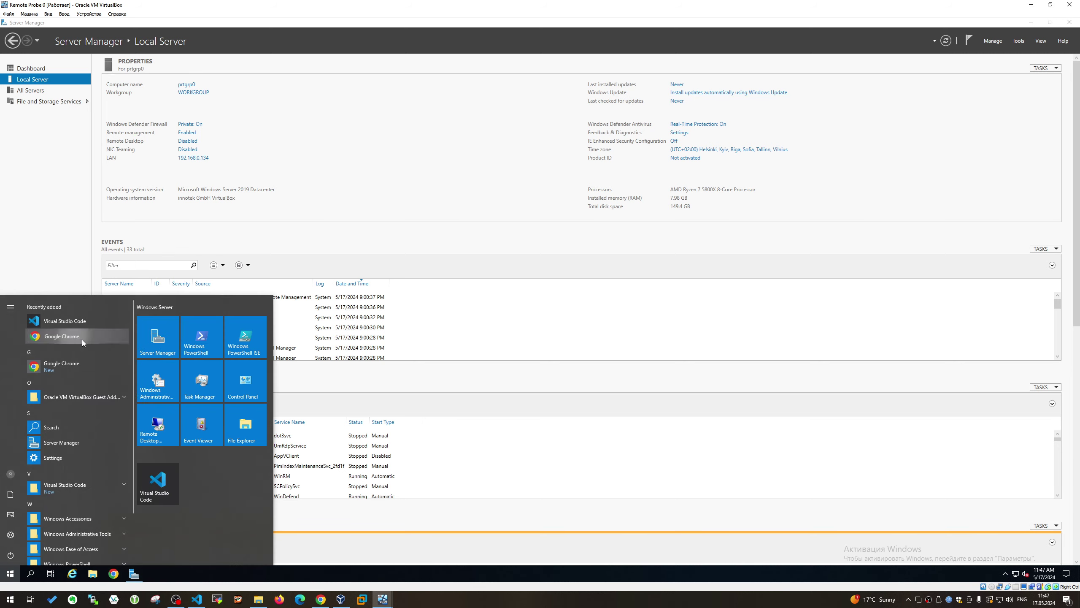
right_click(82, 339)
click(94, 346)
click(114, 573)
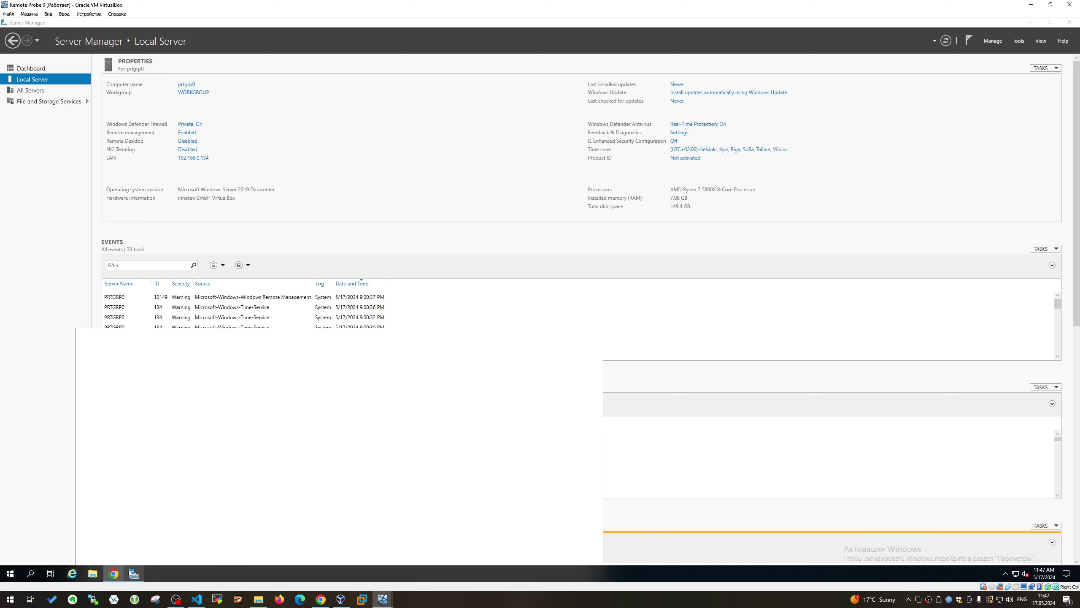
click(9, 574)
click(154, 487)
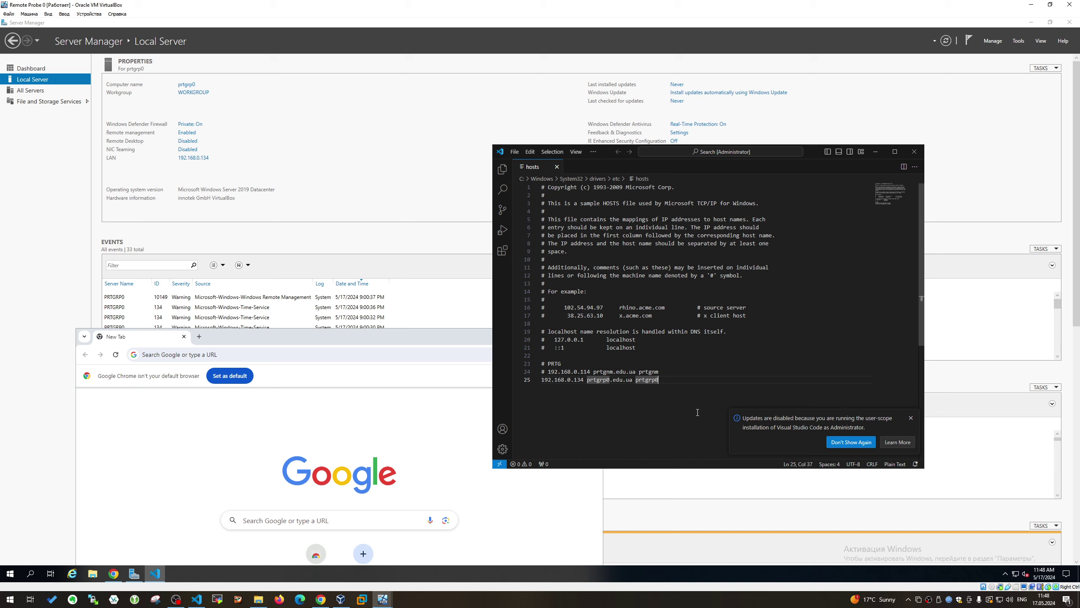
key(Escape)
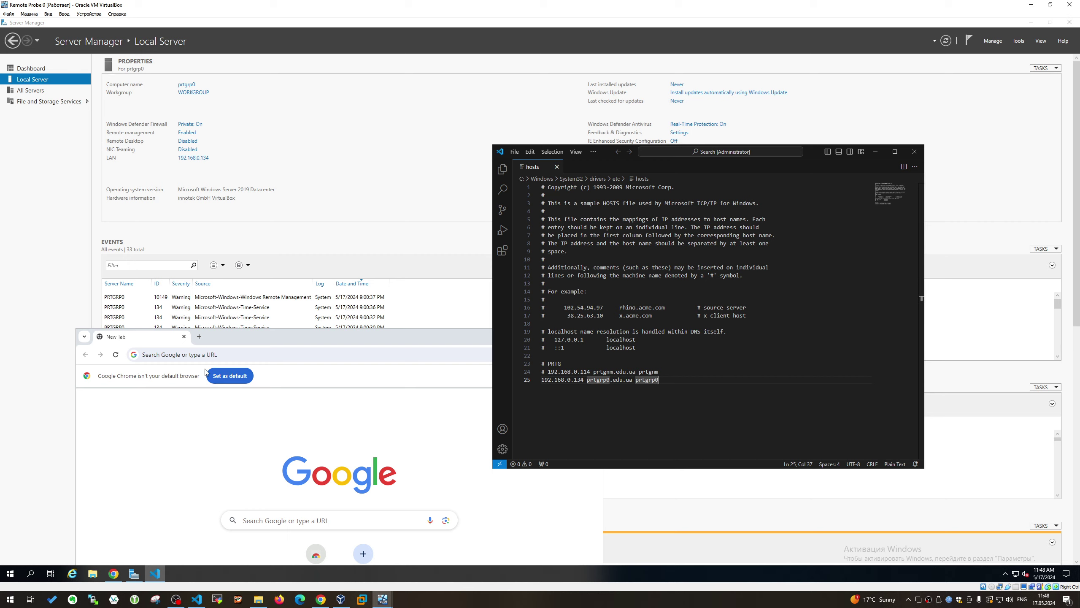
Make Google Chrome the default web browser, then select the 192.168.0.134 prtgrp0 line in hosts
click(226, 375)
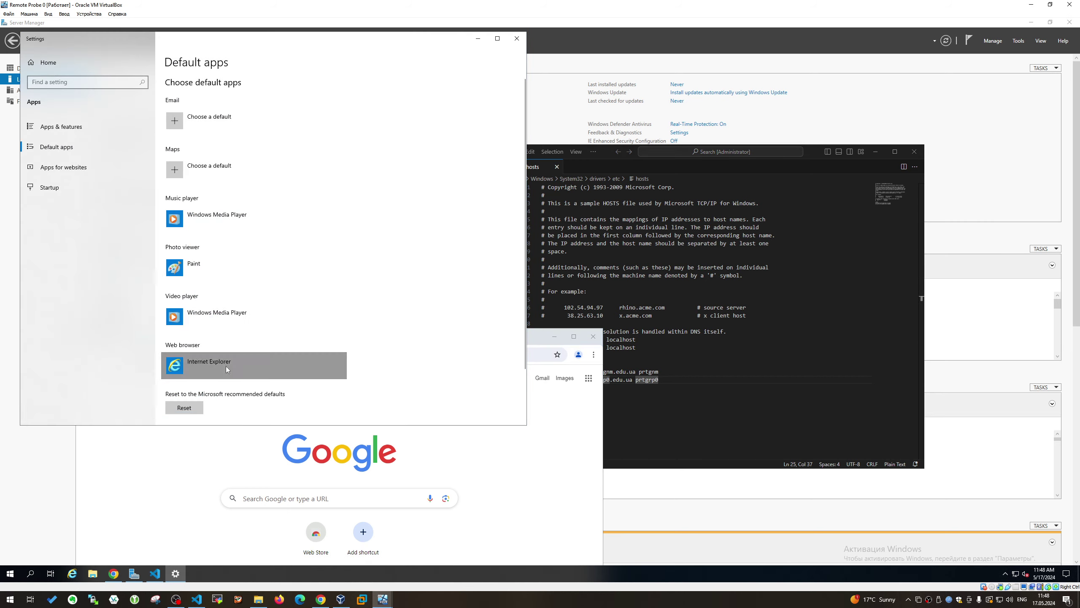
click(227, 365)
click(234, 299)
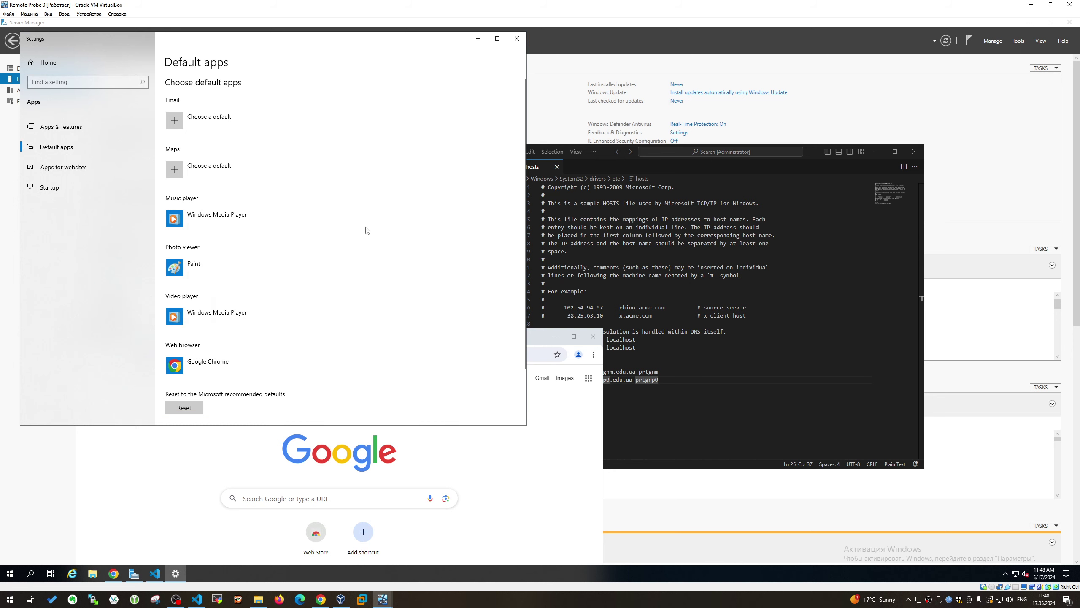
click(517, 38)
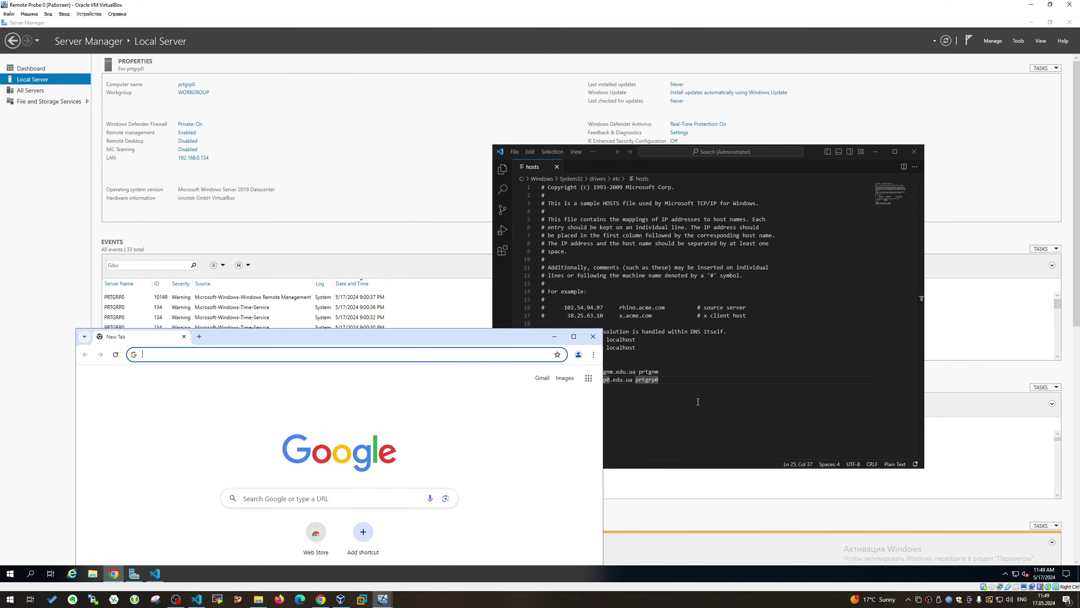
click(650, 383)
drag(658, 388, 540, 381)
key(ctrl+c)
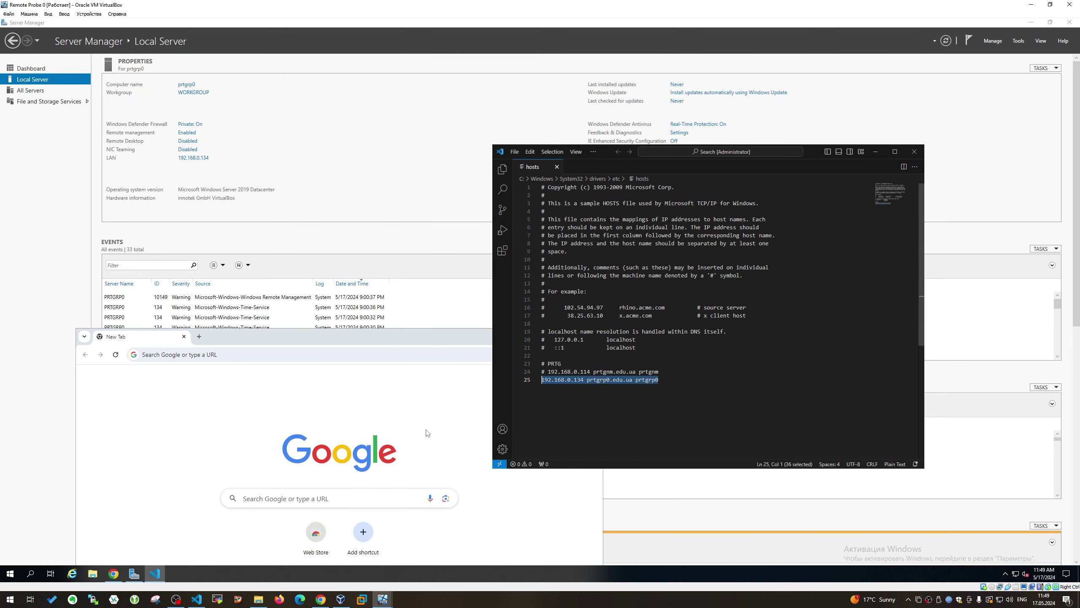
Paste the prtgrp0 entry into empty line 111 of the hosts file; the save fails with a permissions error
click(197, 599)
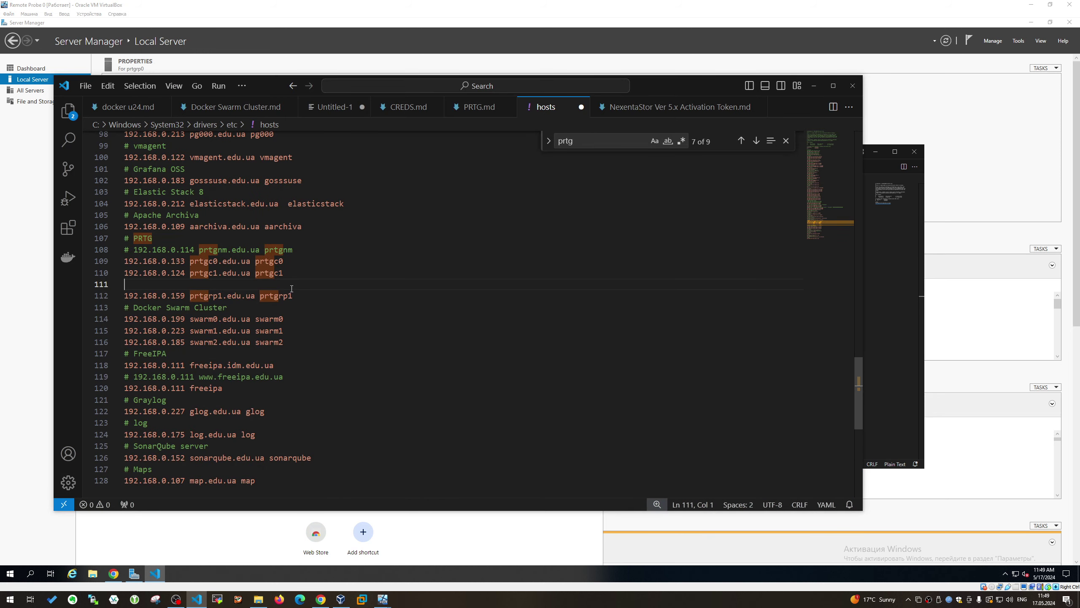
key(ctrl+v)
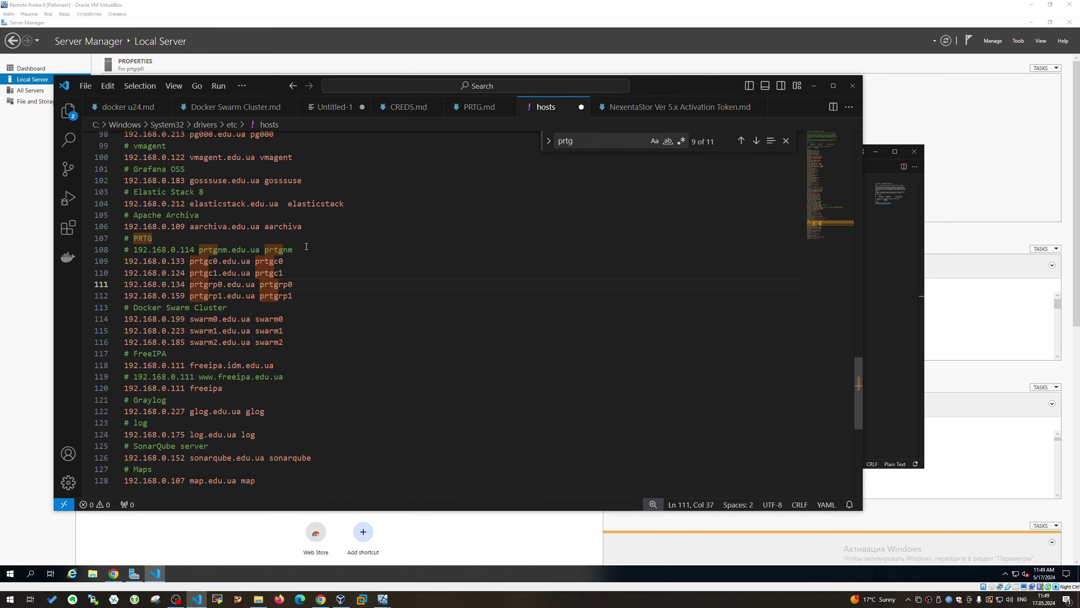
key(ctrl+s)
click(786, 140)
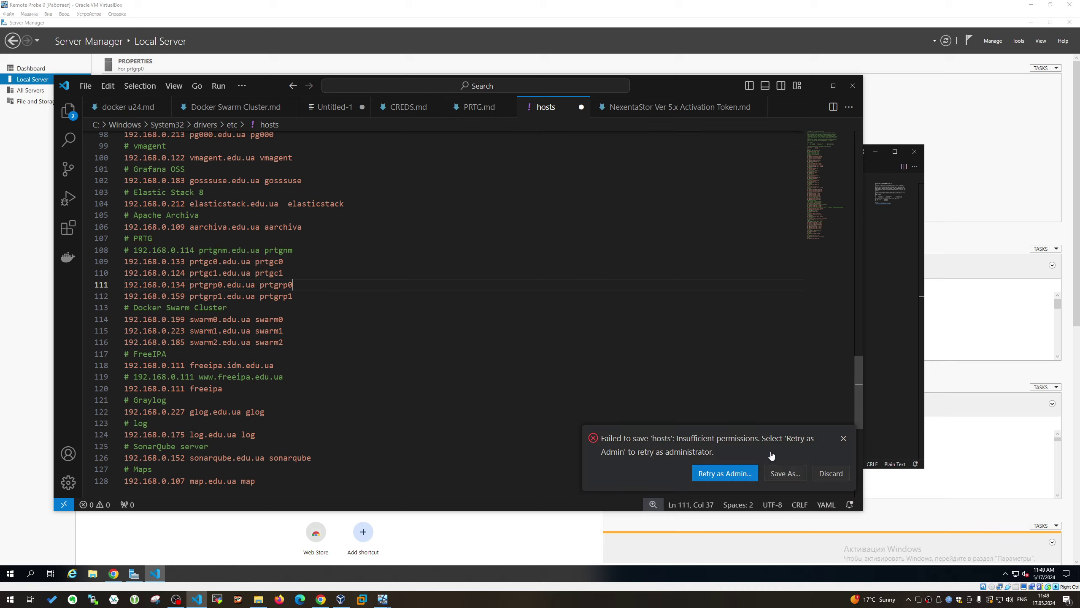
key(Escape)
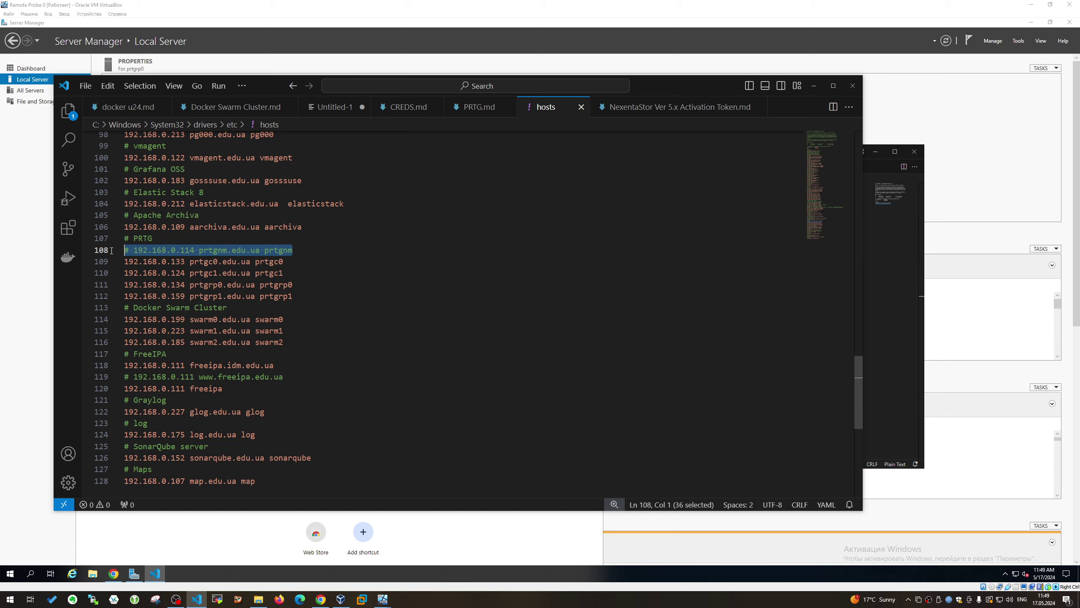
Delete the commented-out prtgnm line and retry saving, dismissing the permissions error again
key(Delete)
key(Delete)
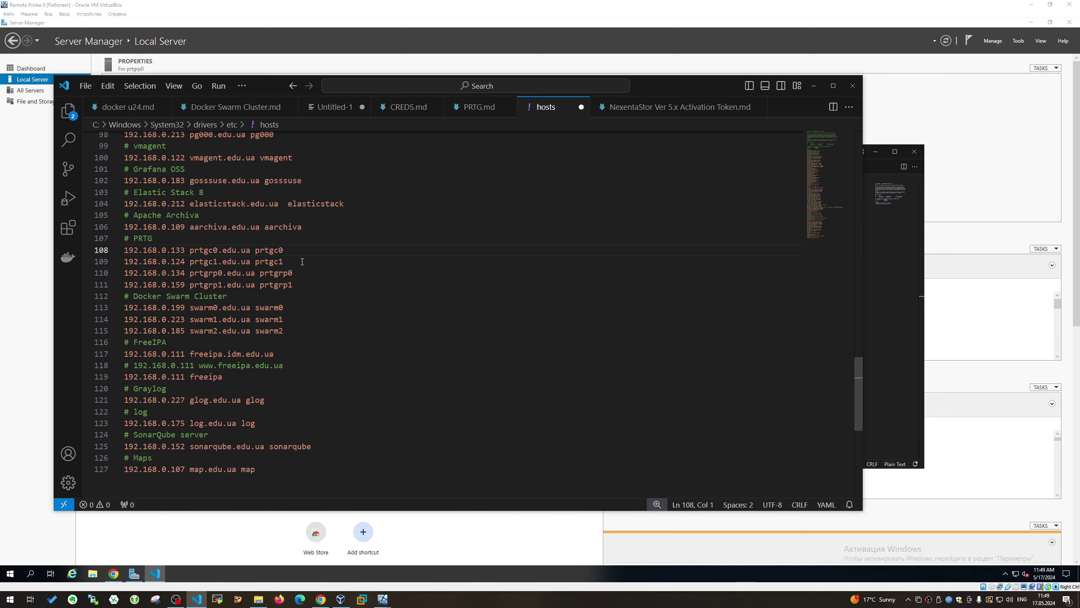
key(ctrl+s)
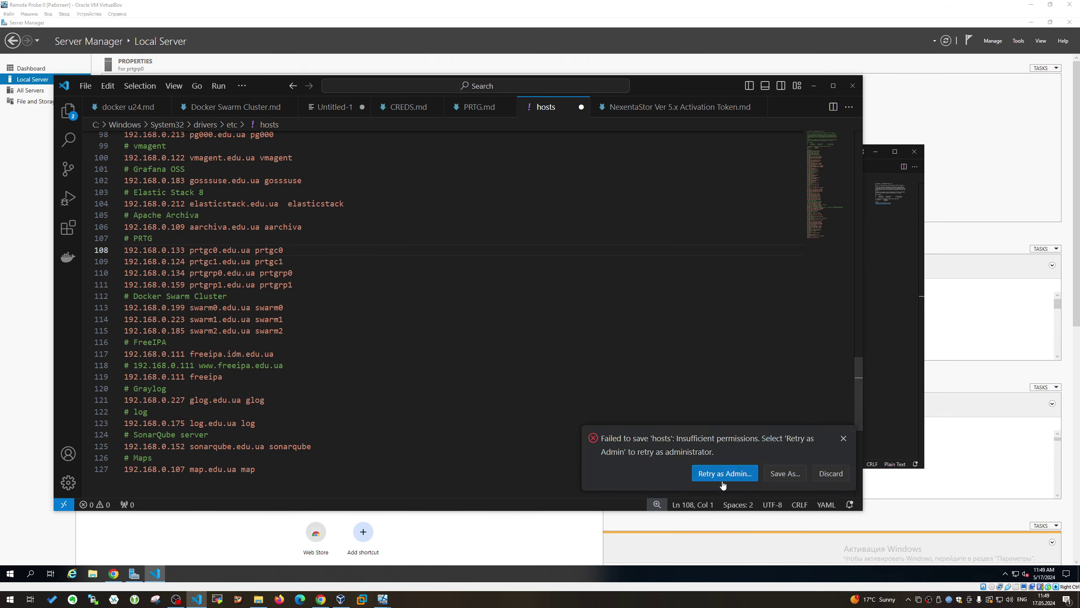
key(Escape)
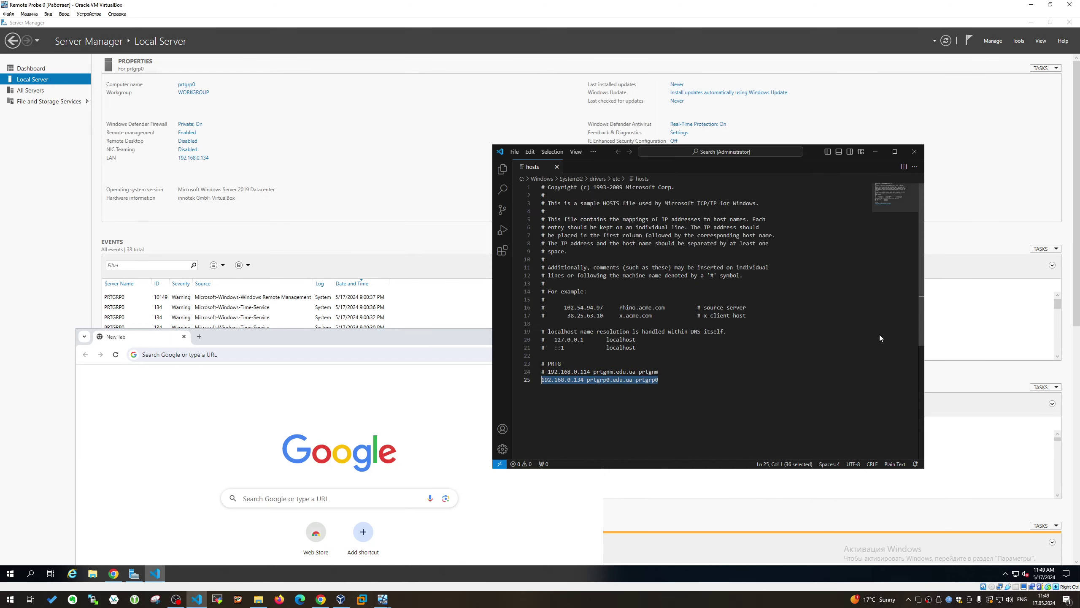
scroll(880, 334, down, 3)
Replace Remote Probe 0's old PRTG lines with the four PRTG host entries and save
drag(681, 326, 483, 312)
text(# PRTG 192.168.0.133 prtgc0.edu.ua prtgc0 192.168.0.124 prtgc1.edu.ua prtgc1 192.168.0.134 prtgrp0.edu.ua prtgrp0 192.168.0.159 prtgrp1.edu.ua prtgrp1)
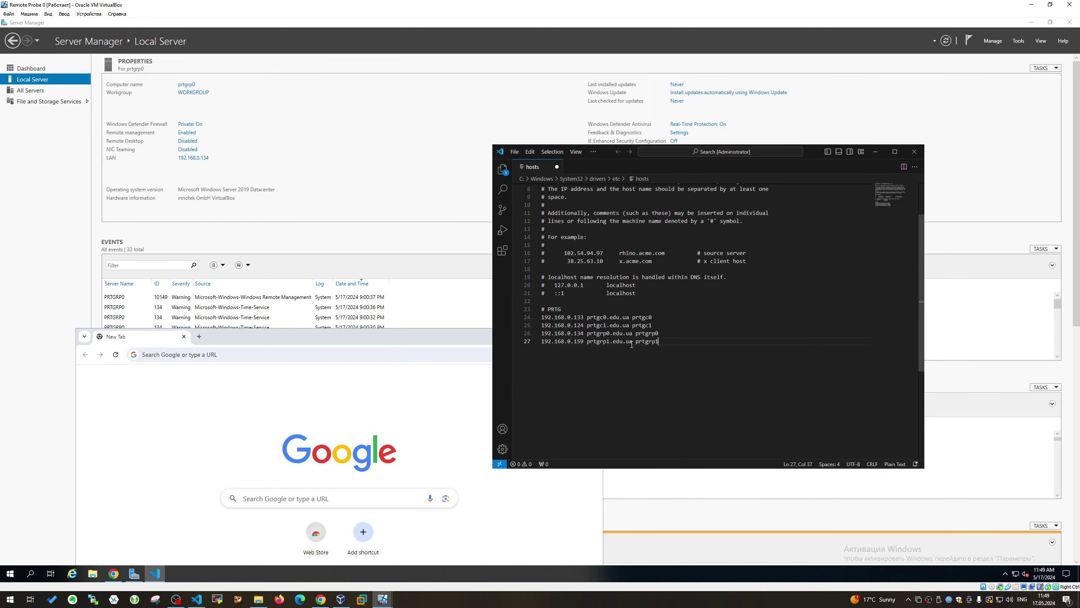
key(ctrl+s)
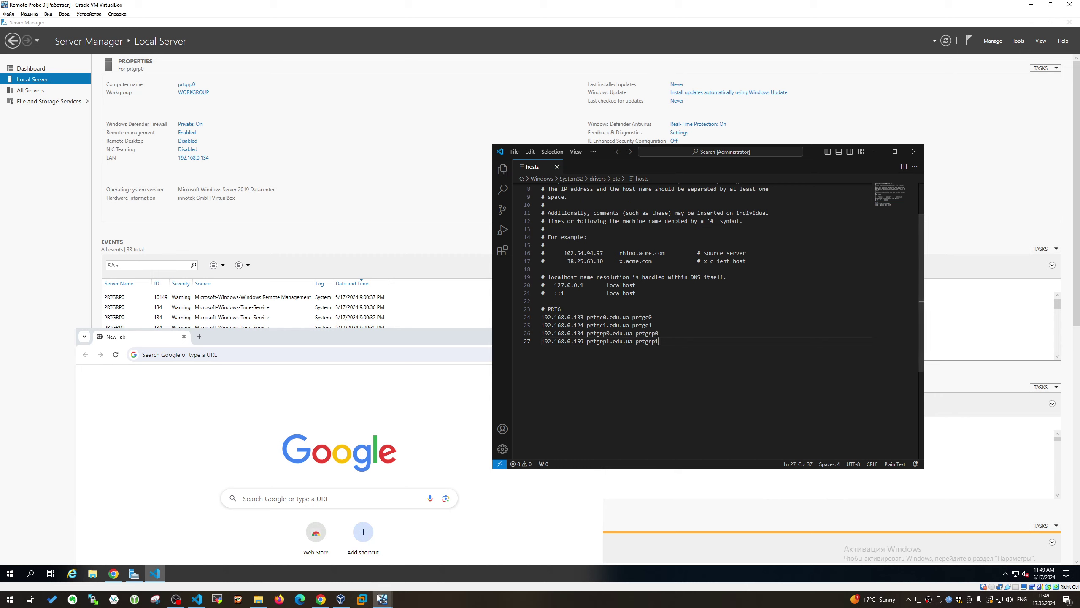
On Remote Probe 1, replace the old PRTG lines with the four entries and save, then bring up PRTG Cluster 0
mouse_move(383, 599)
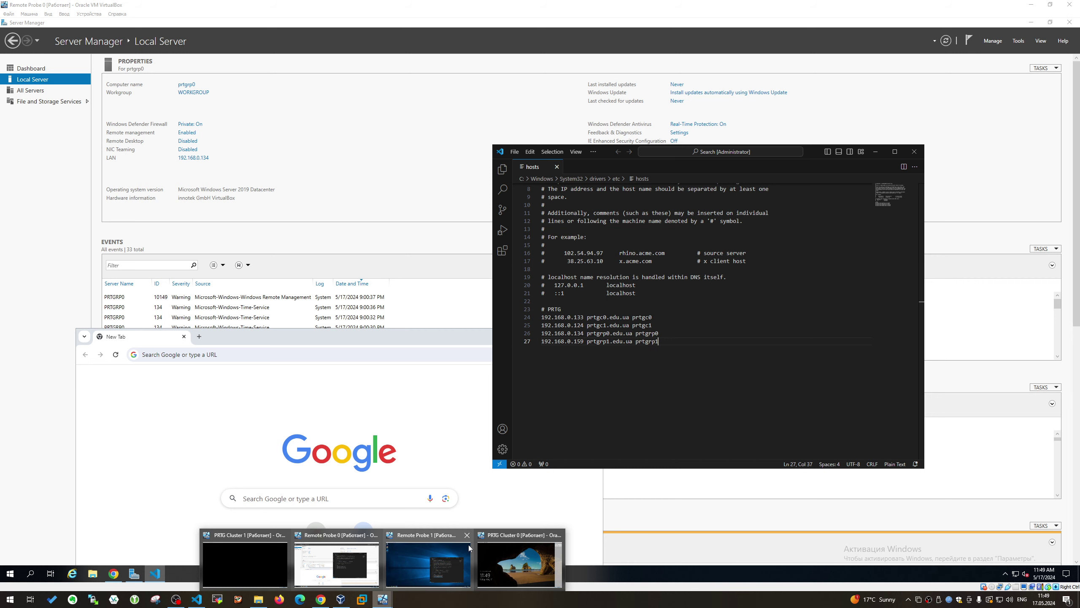
click(432, 558)
drag(609, 430, 726, 455)
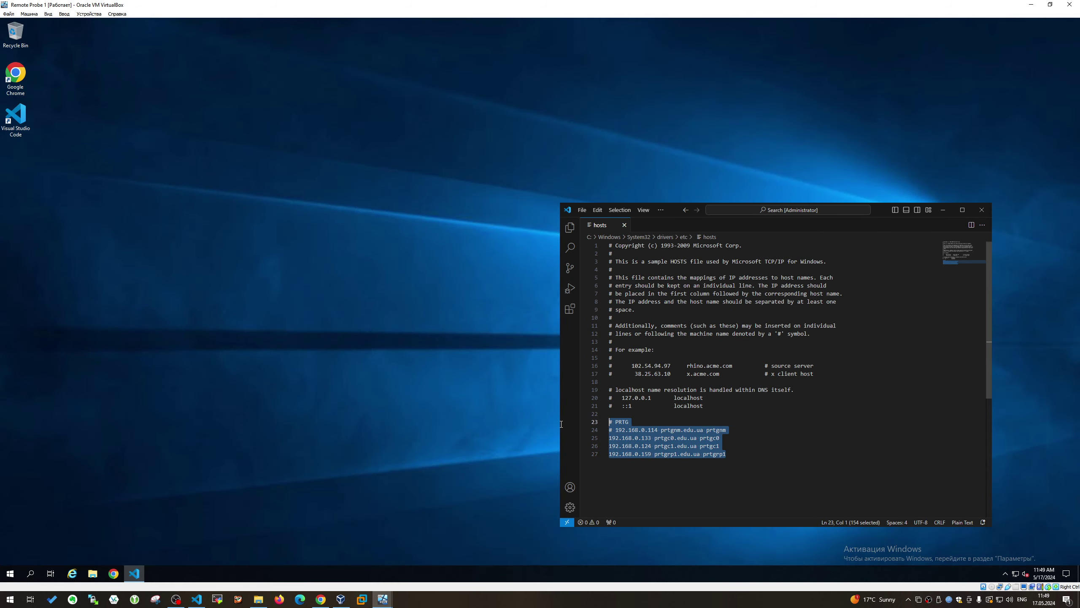
text(192.168.0.133 prtgc0.edu.ua prtgc0 192.168.0.124 prtgc1.edu.ua prtgc1 192.168.0.134 prtgrp0.edu.ua prtgrp0 192.168.0.159 prtgrp1.edu.ua prtgrp1)
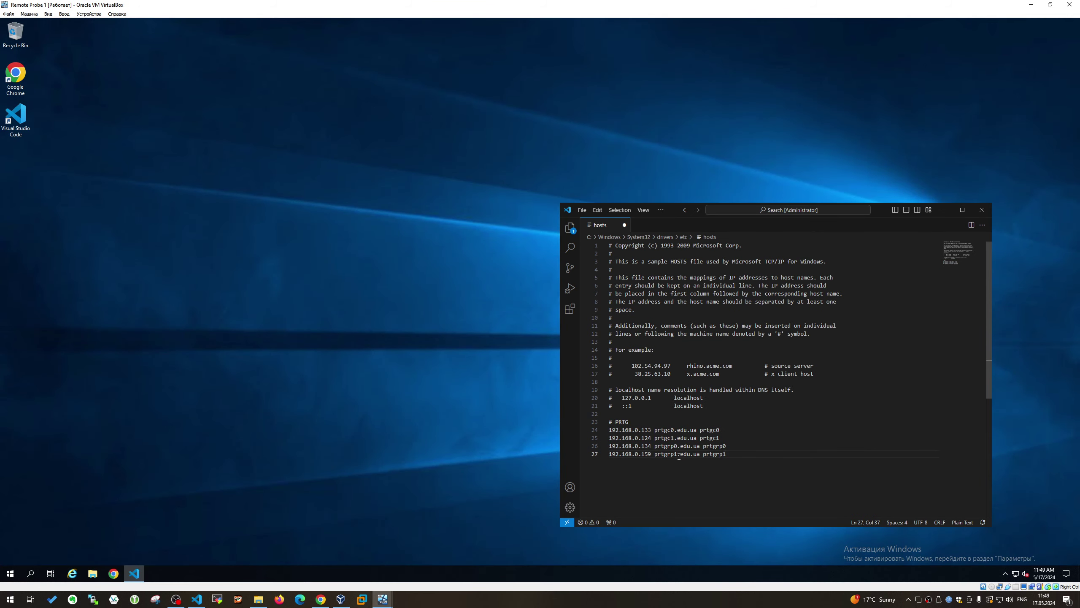
key(ctrl+s)
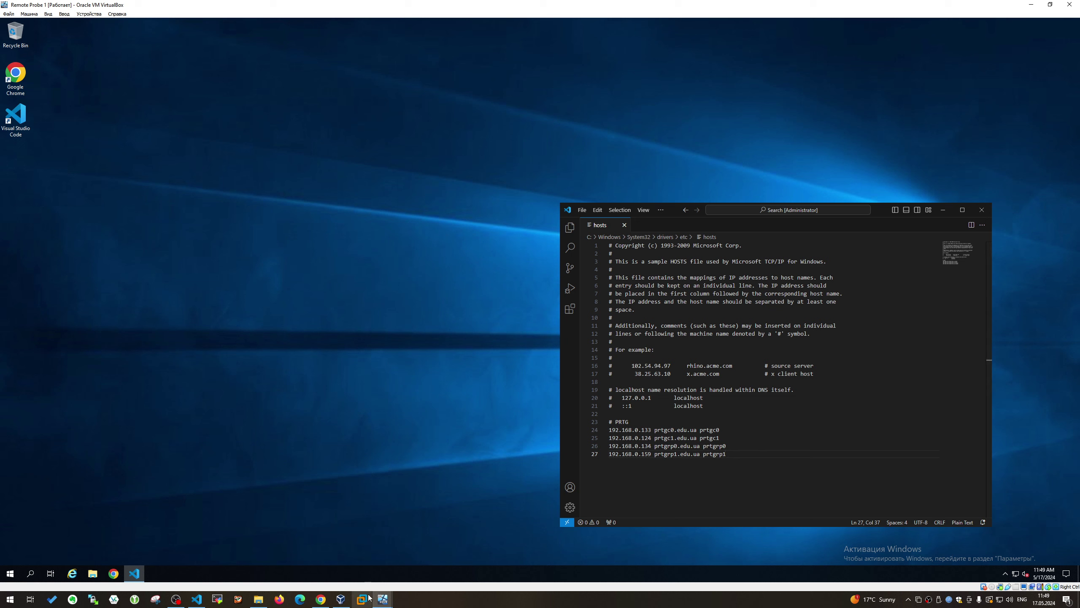
mouse_move(382, 599)
click(529, 561)
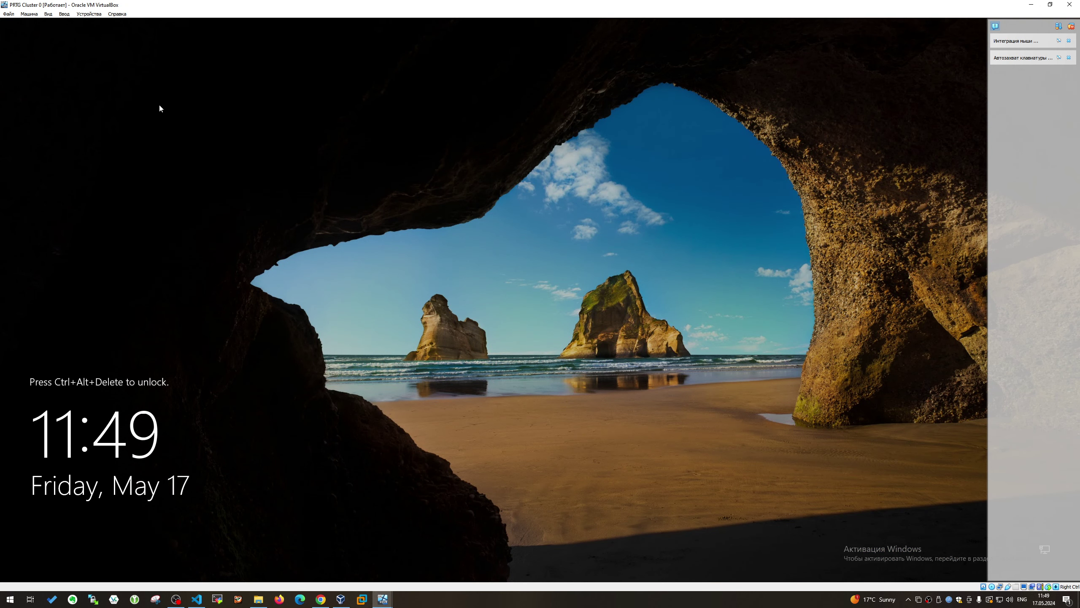
Unlock PRTG Cluster 0 via Send Ctrl-Alt-Del and the Administrator password, then switch to PRTG Cluster 1
click(1071, 27)
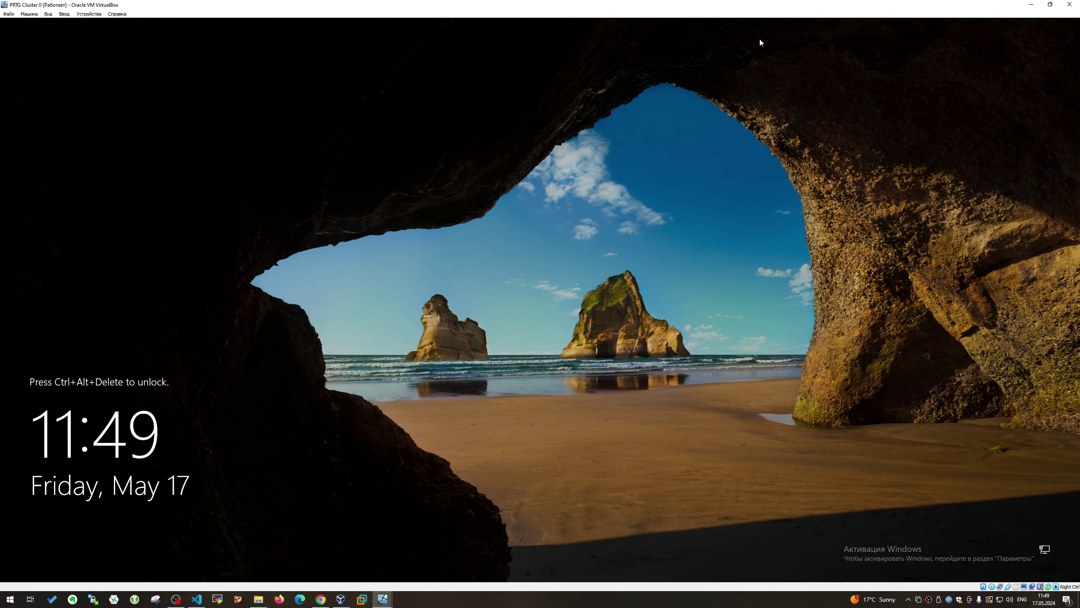
click(89, 13)
mouse_move(64, 13)
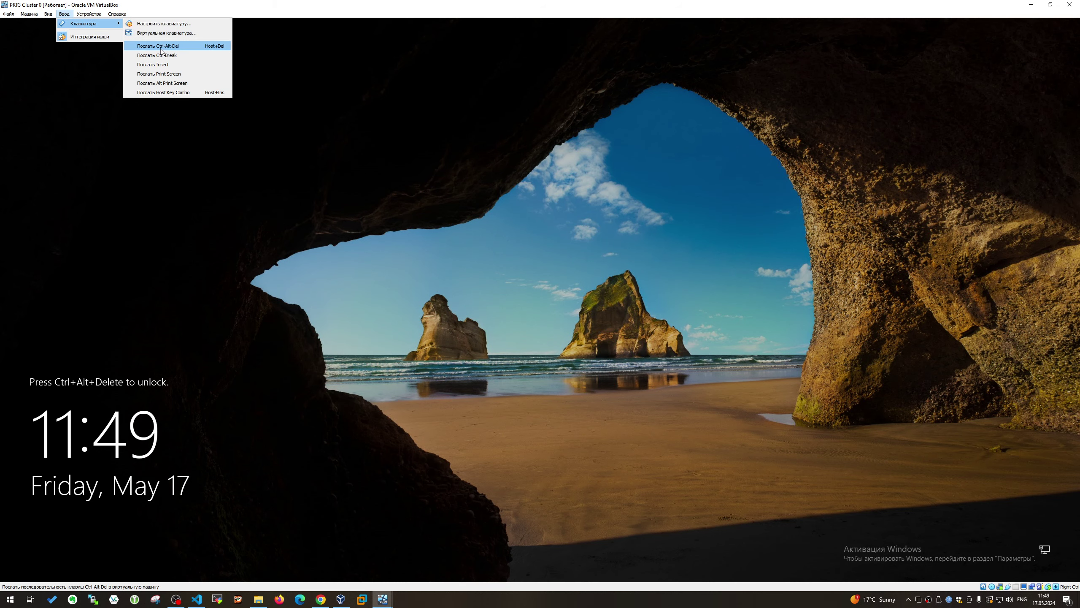
click(161, 48)
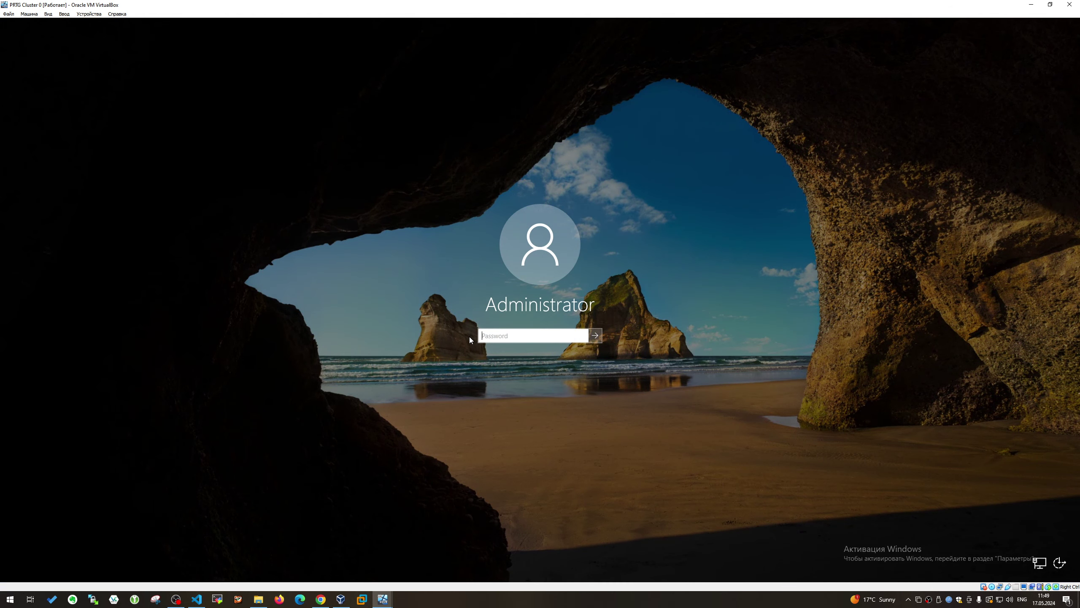
text(************)
key(Return)
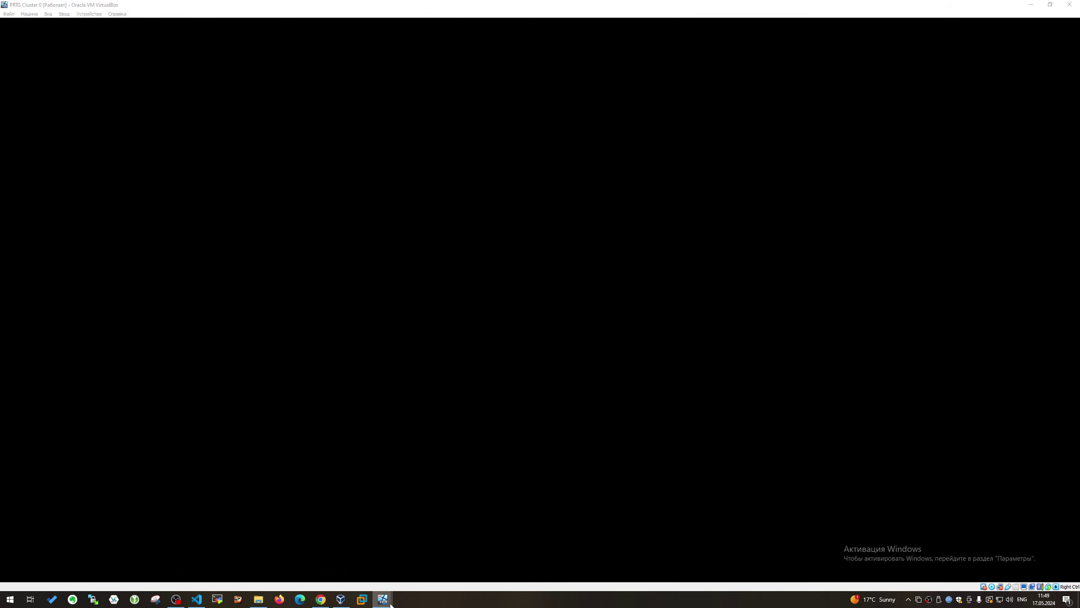
mouse_move(385, 600)
click(333, 553)
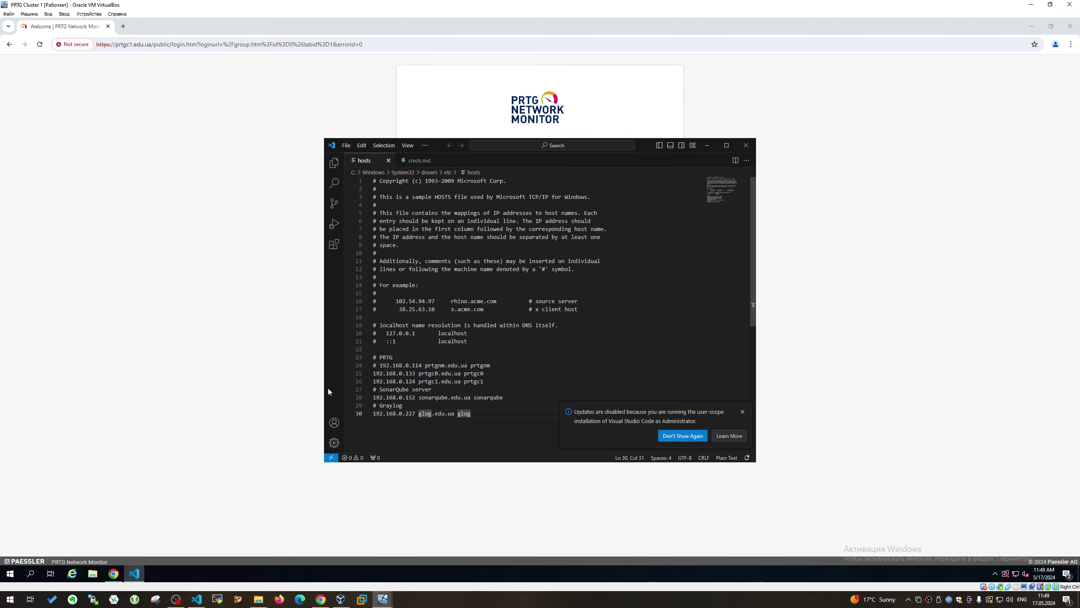
Bring Cluster 1's hosts file forward, close the Welcome page and Explorer panel, and select lines 23–30
click(334, 162)
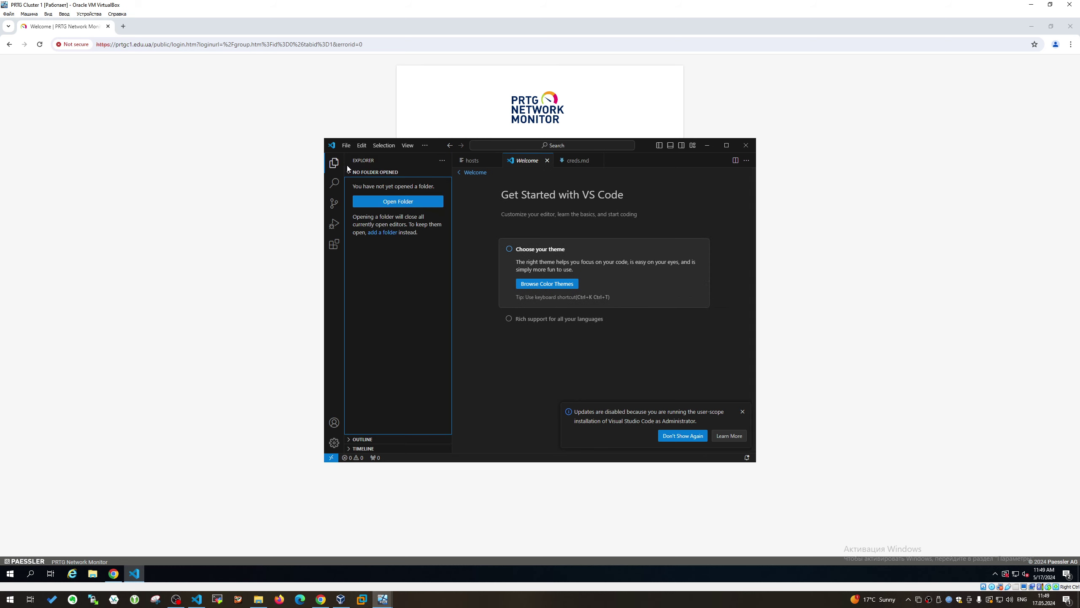
click(460, 163)
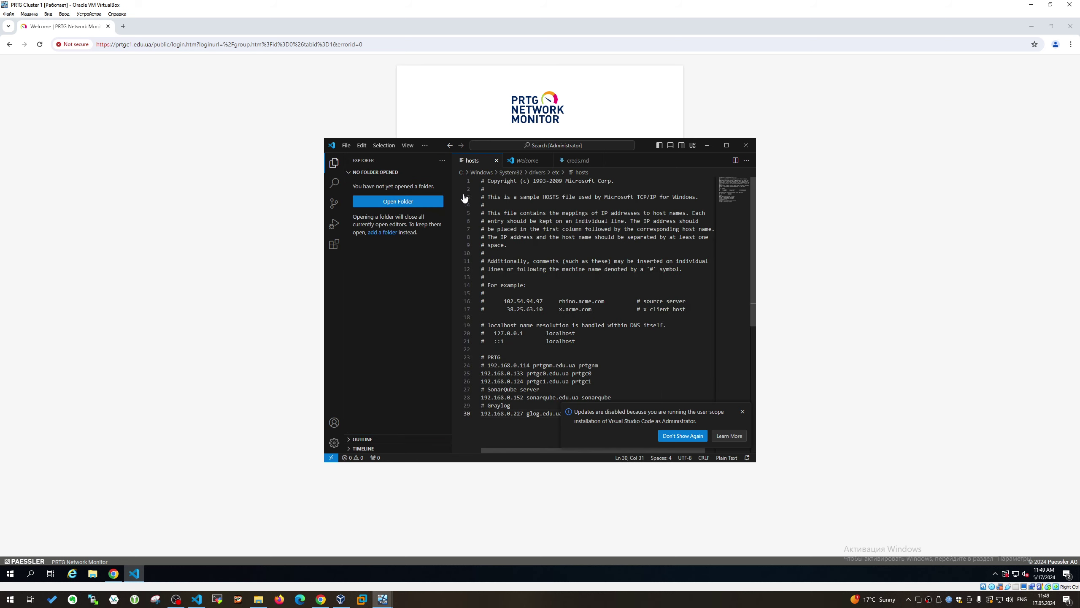
click(325, 165)
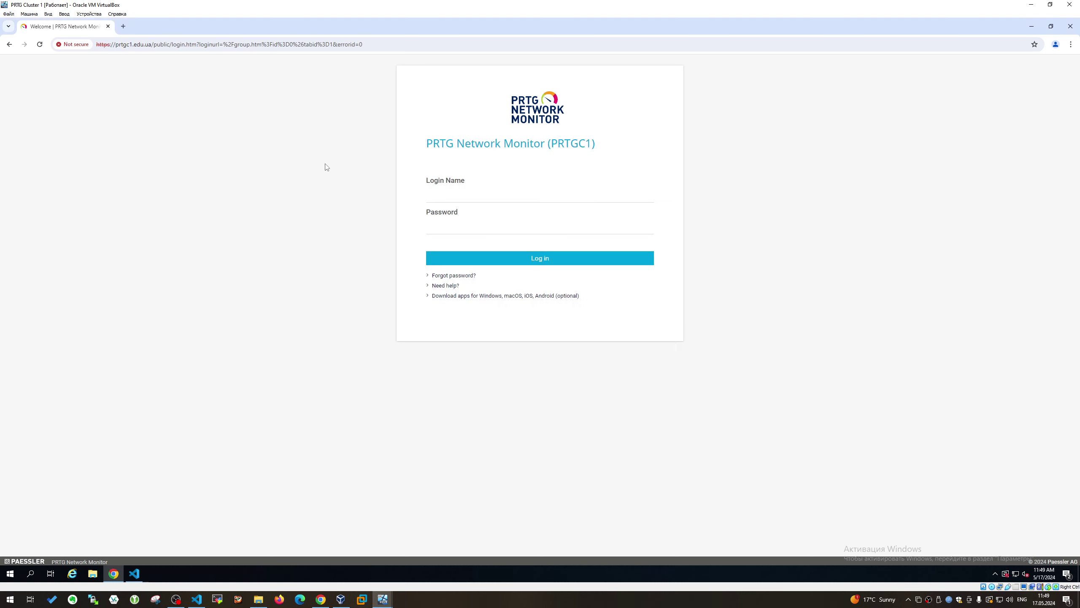
click(134, 573)
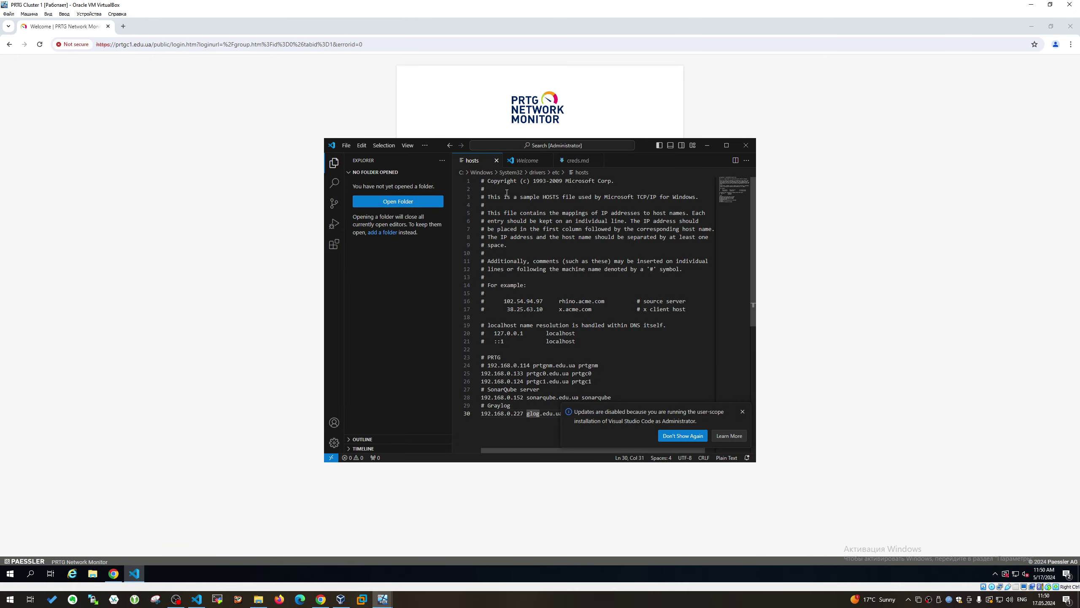
click(546, 159)
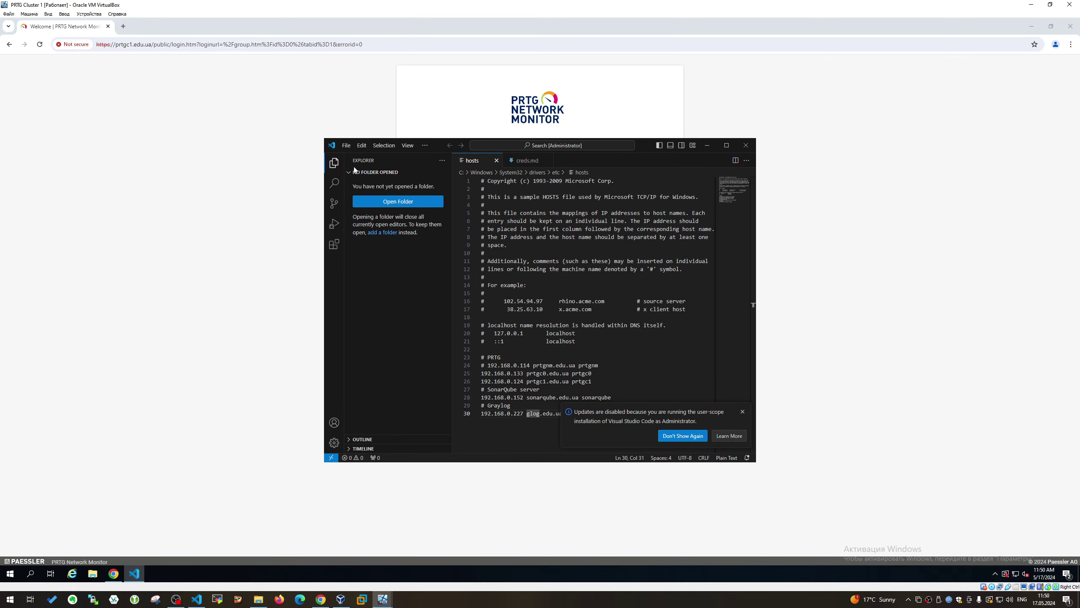
click(334, 163)
drag(478, 418, 330, 358)
click(425, 382)
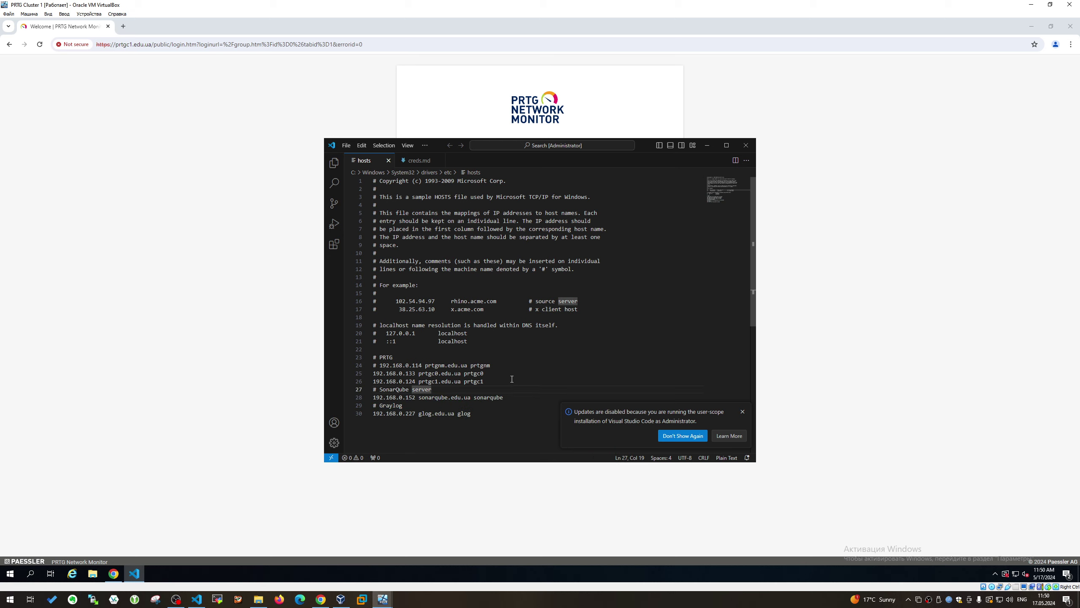